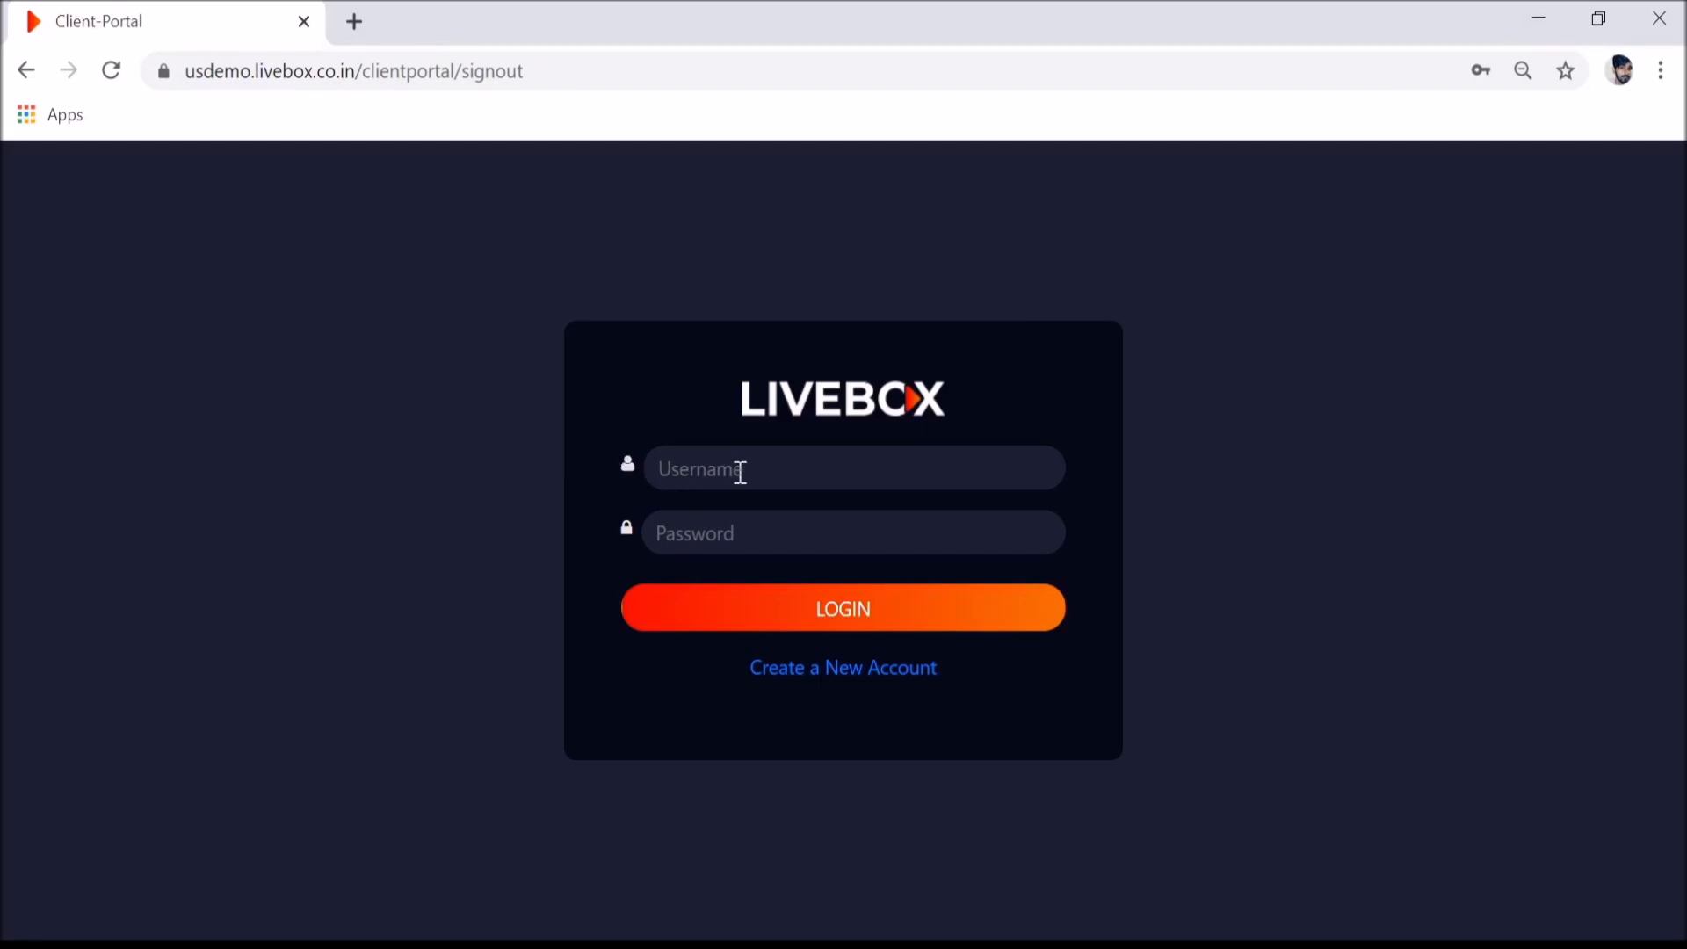
# - Log in with the demo account's username and password to open the Video Conferencing page
pyautogui.click(741, 473)
pyautogui.write('vcdemo')
pyautogui.press('Tab')
pyautogui.write('*****')
pyautogui.click(788, 601)
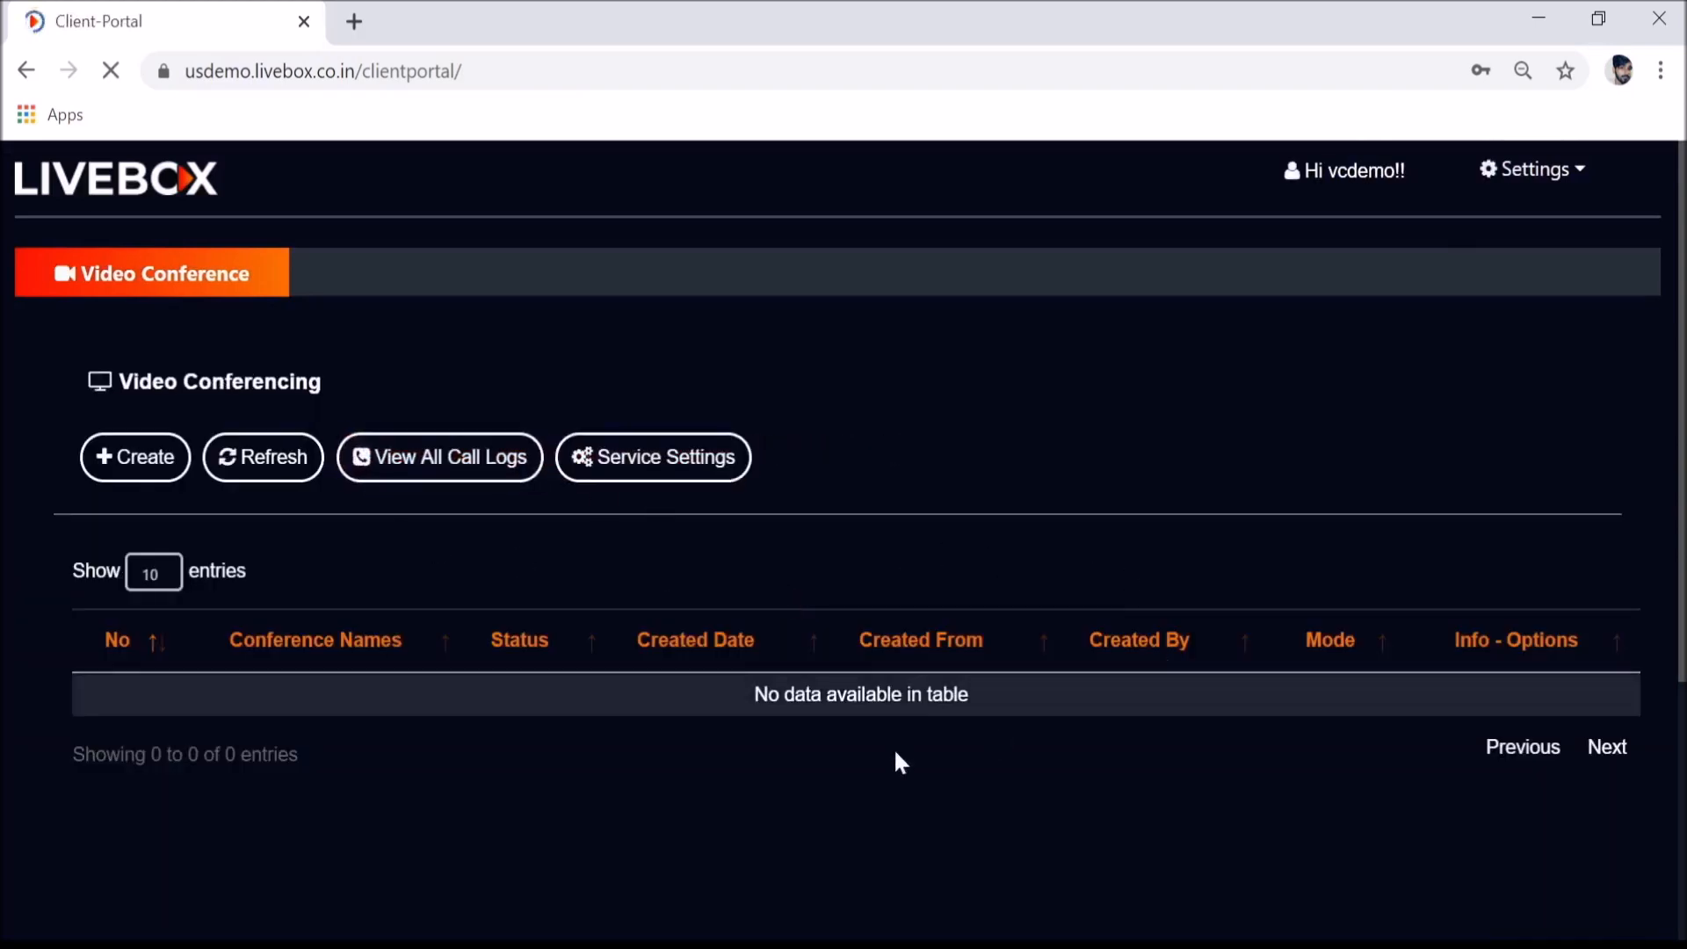
# - Begin a new conference named 'clientportal', choose the Norestrictions preset, and expand SETTINGS
pyautogui.click(123, 475)
pyautogui.click(880, 518)
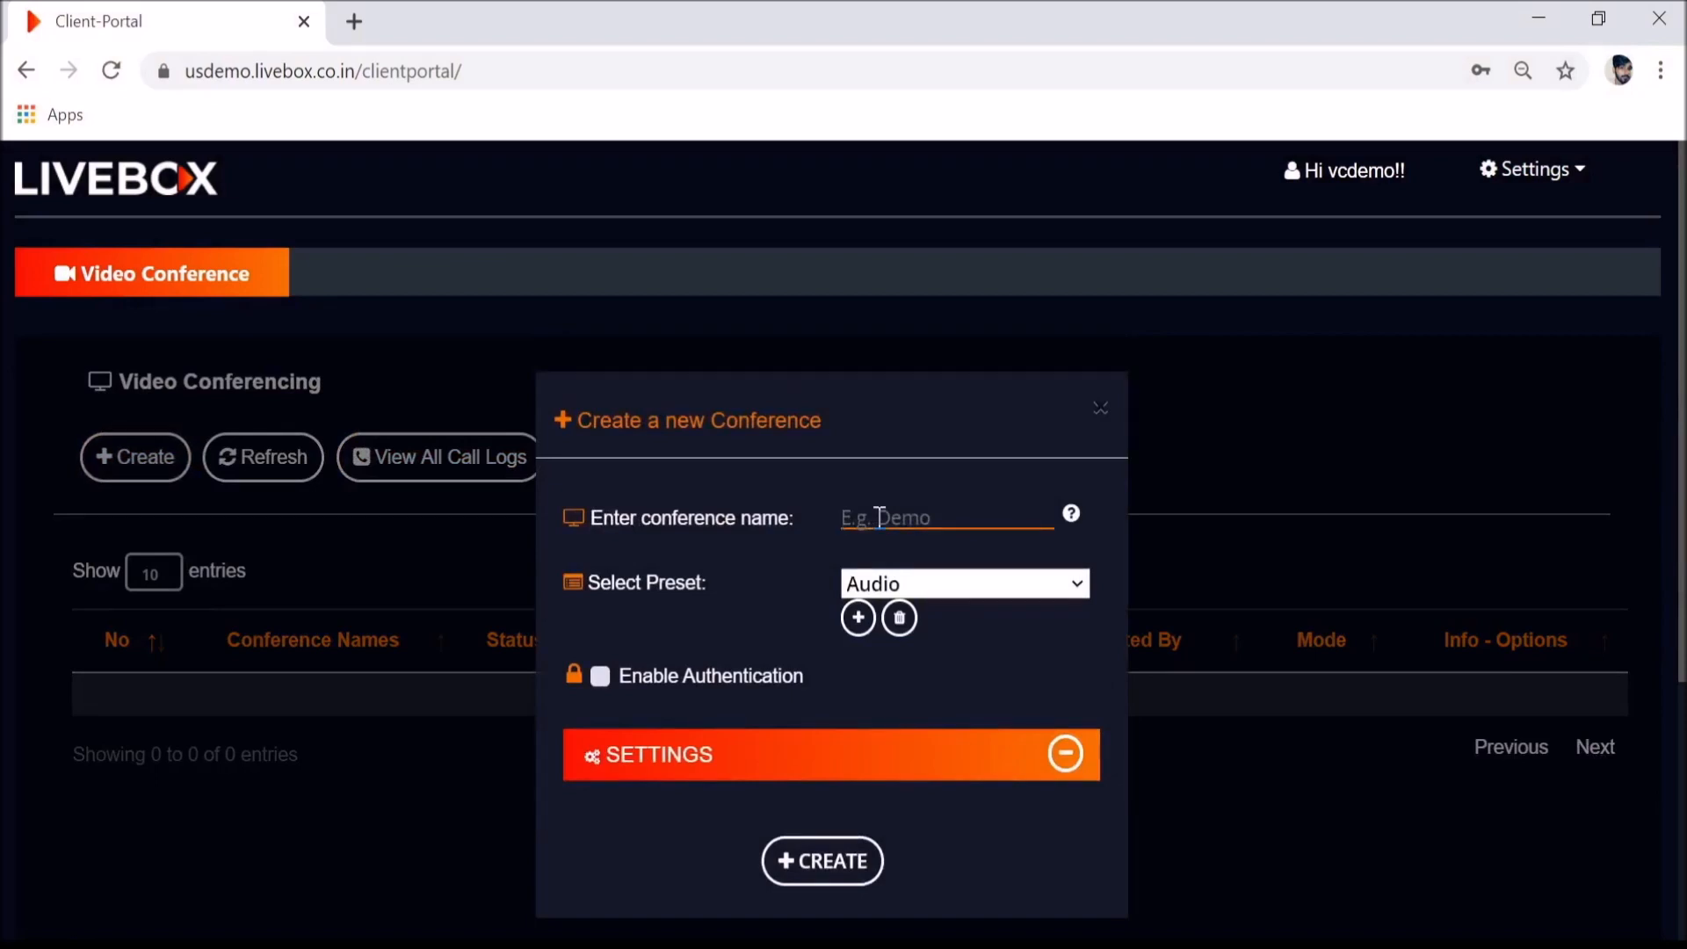
pyautogui.write('clenti')
pyautogui.click(937, 526)
pyautogui.write('portal')
pyautogui.press('Down')
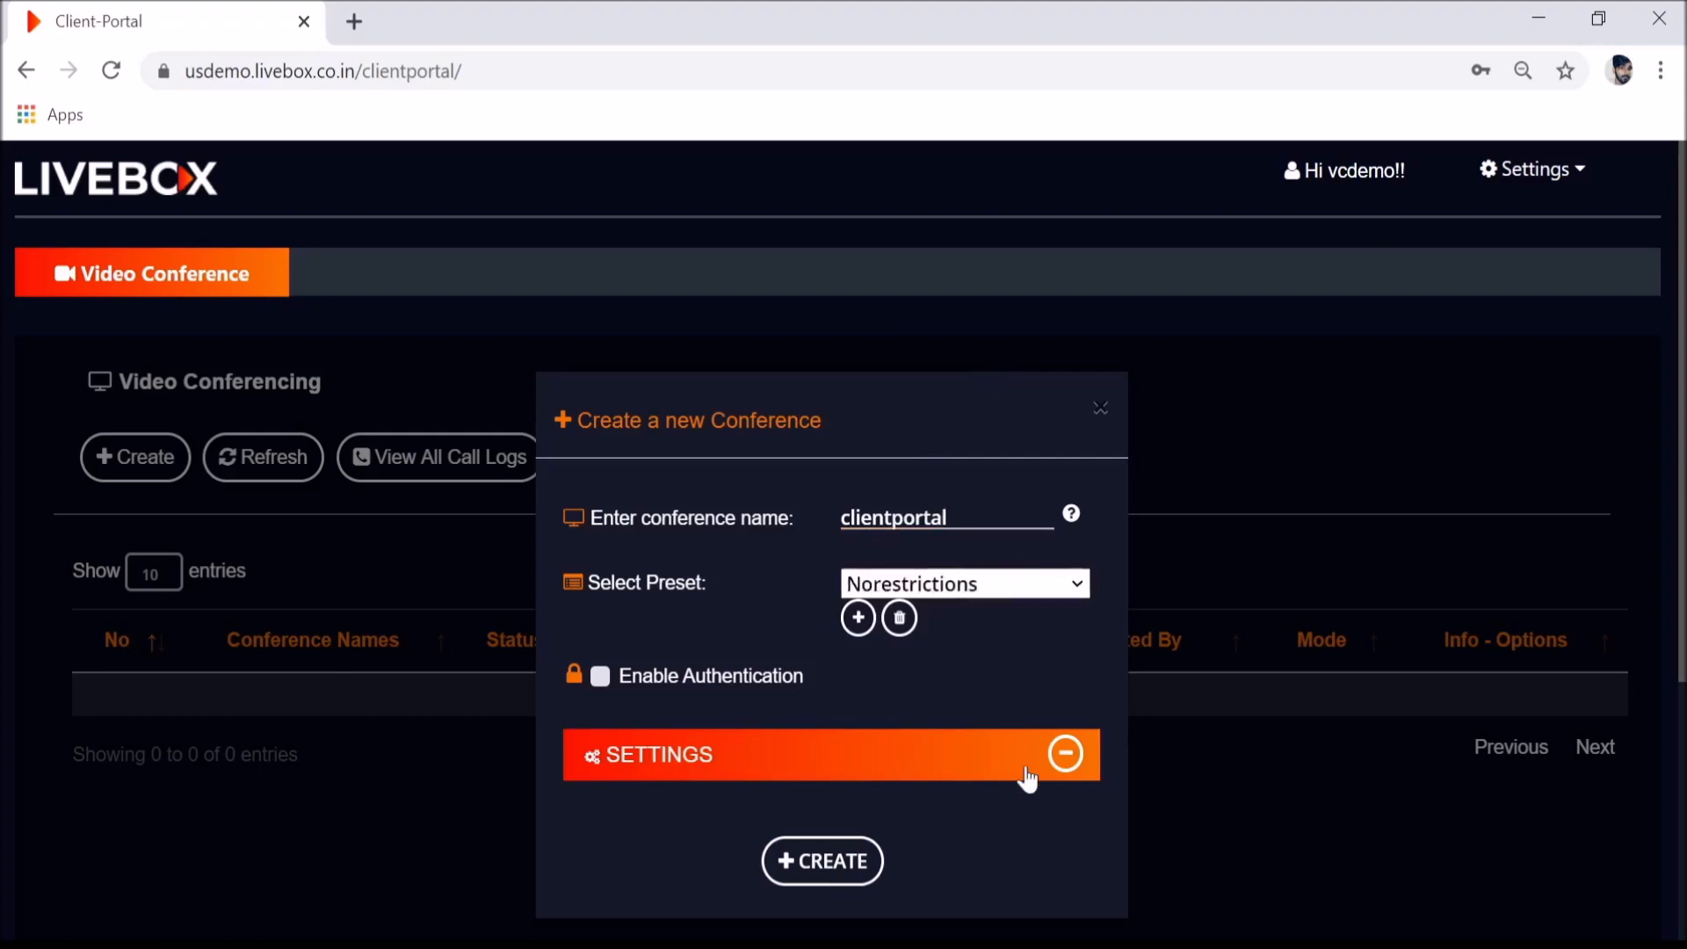
pyautogui.click(1029, 778)
# - Tick Hide Live Streaming, Hide Share your screen and Hide Share link, then create the conference
pyautogui.scroll(-5, 757, 805)
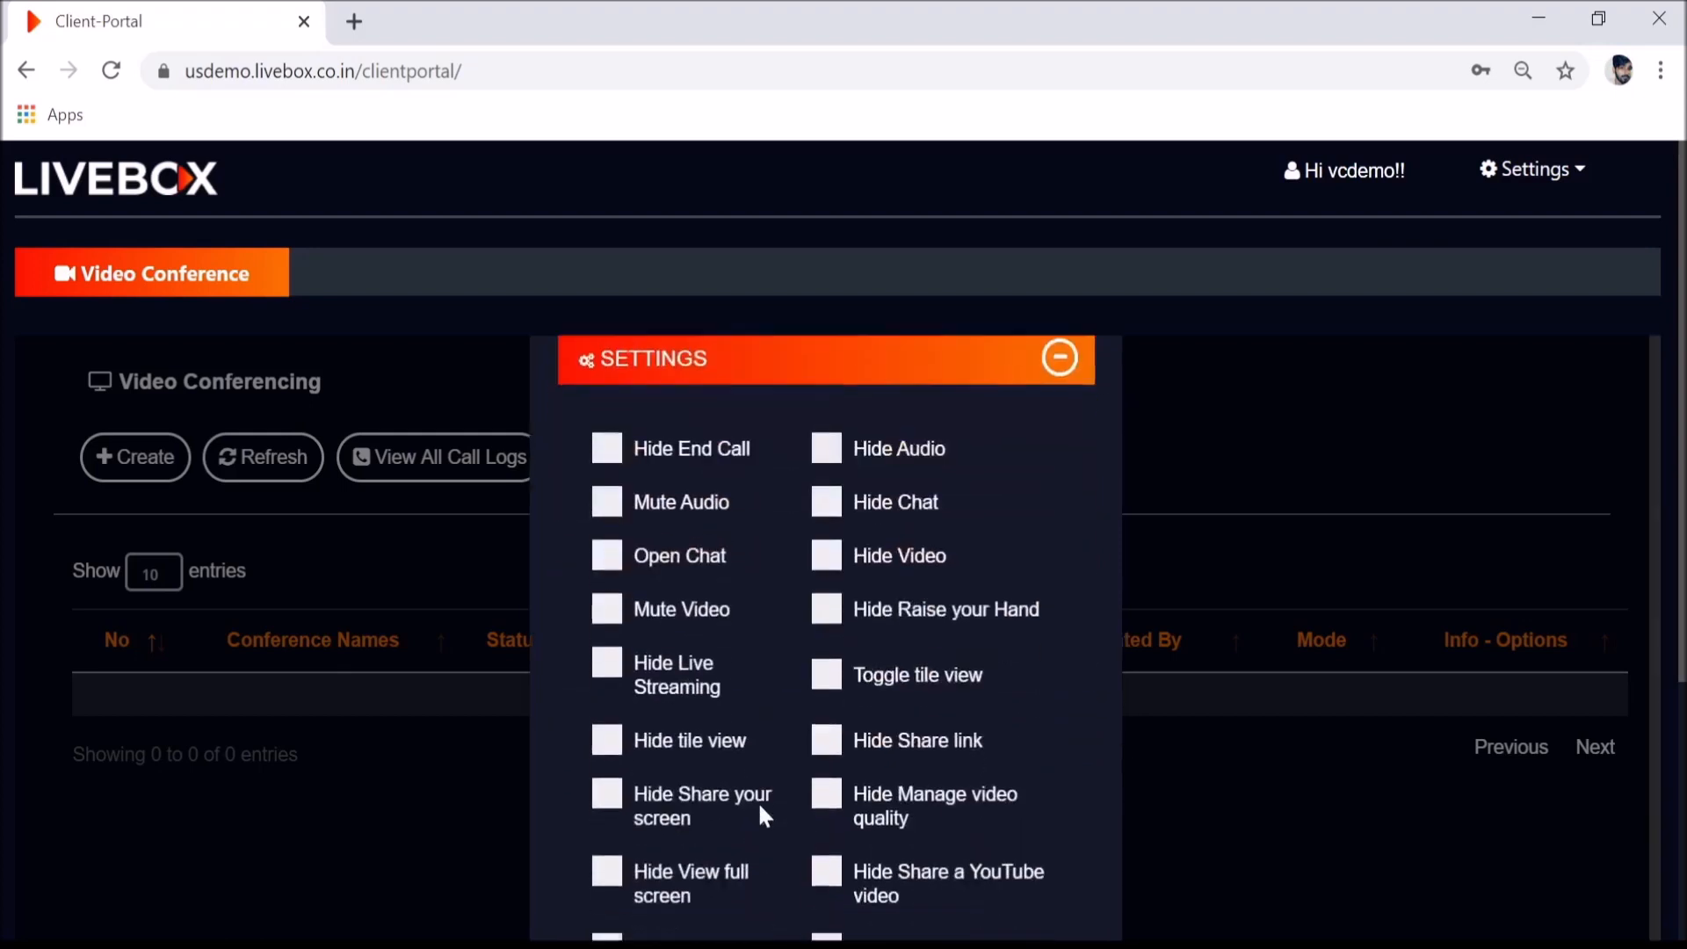
pyautogui.scroll(5, 757, 799)
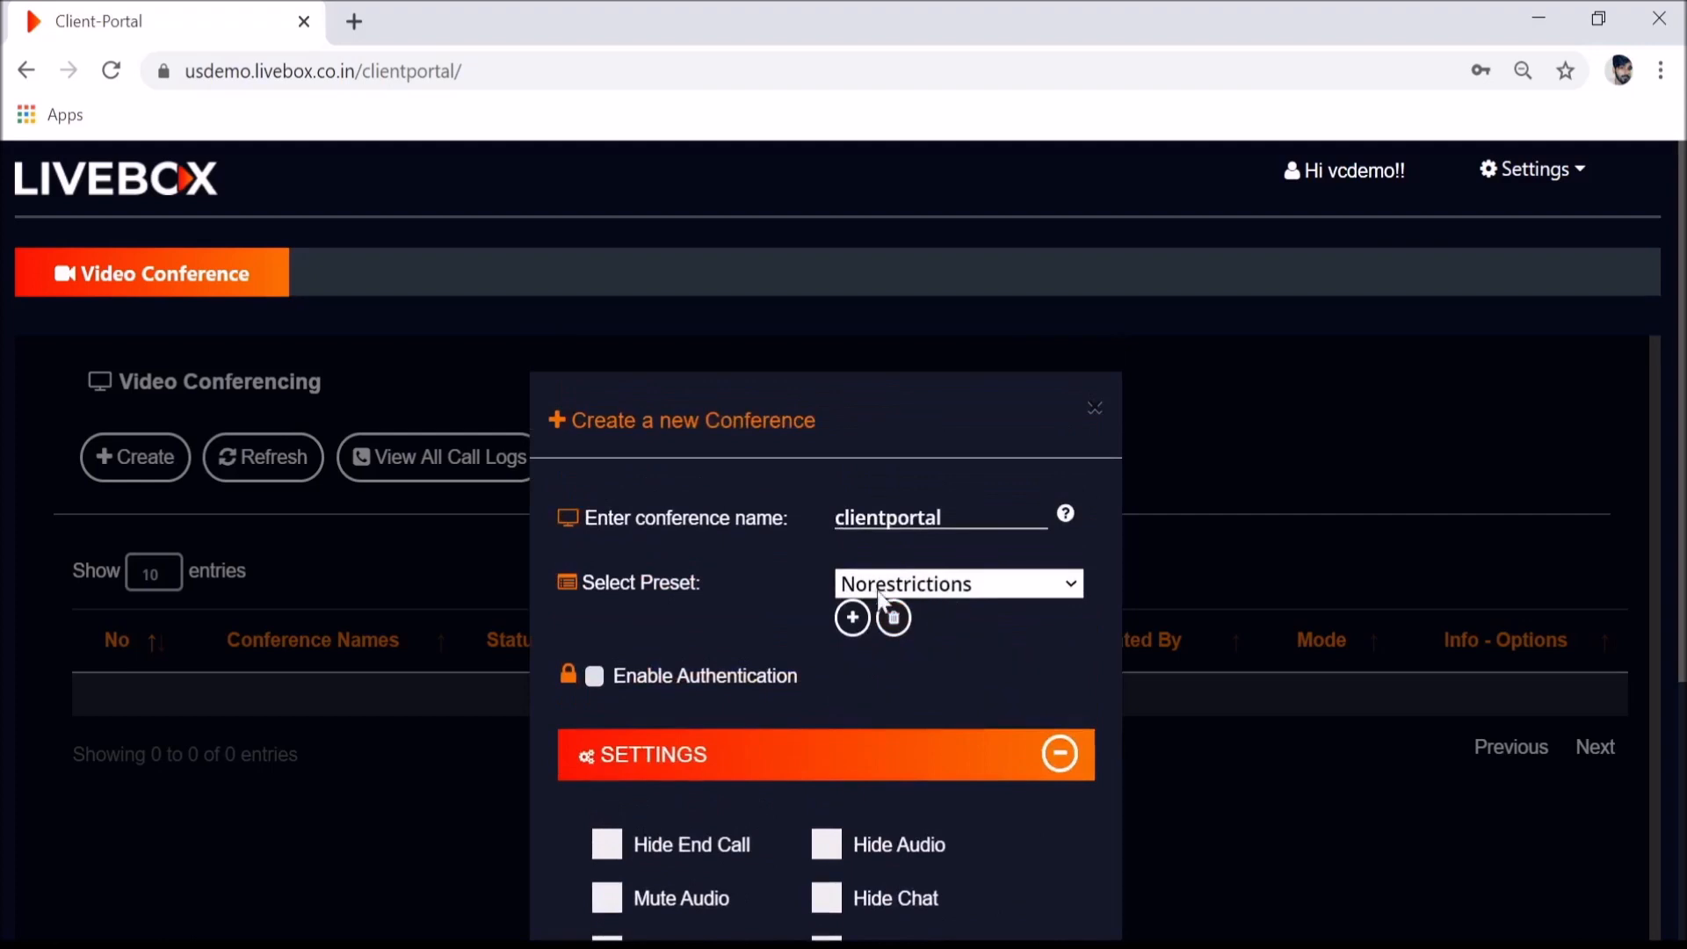
pyautogui.scroll(-5, 993, 725)
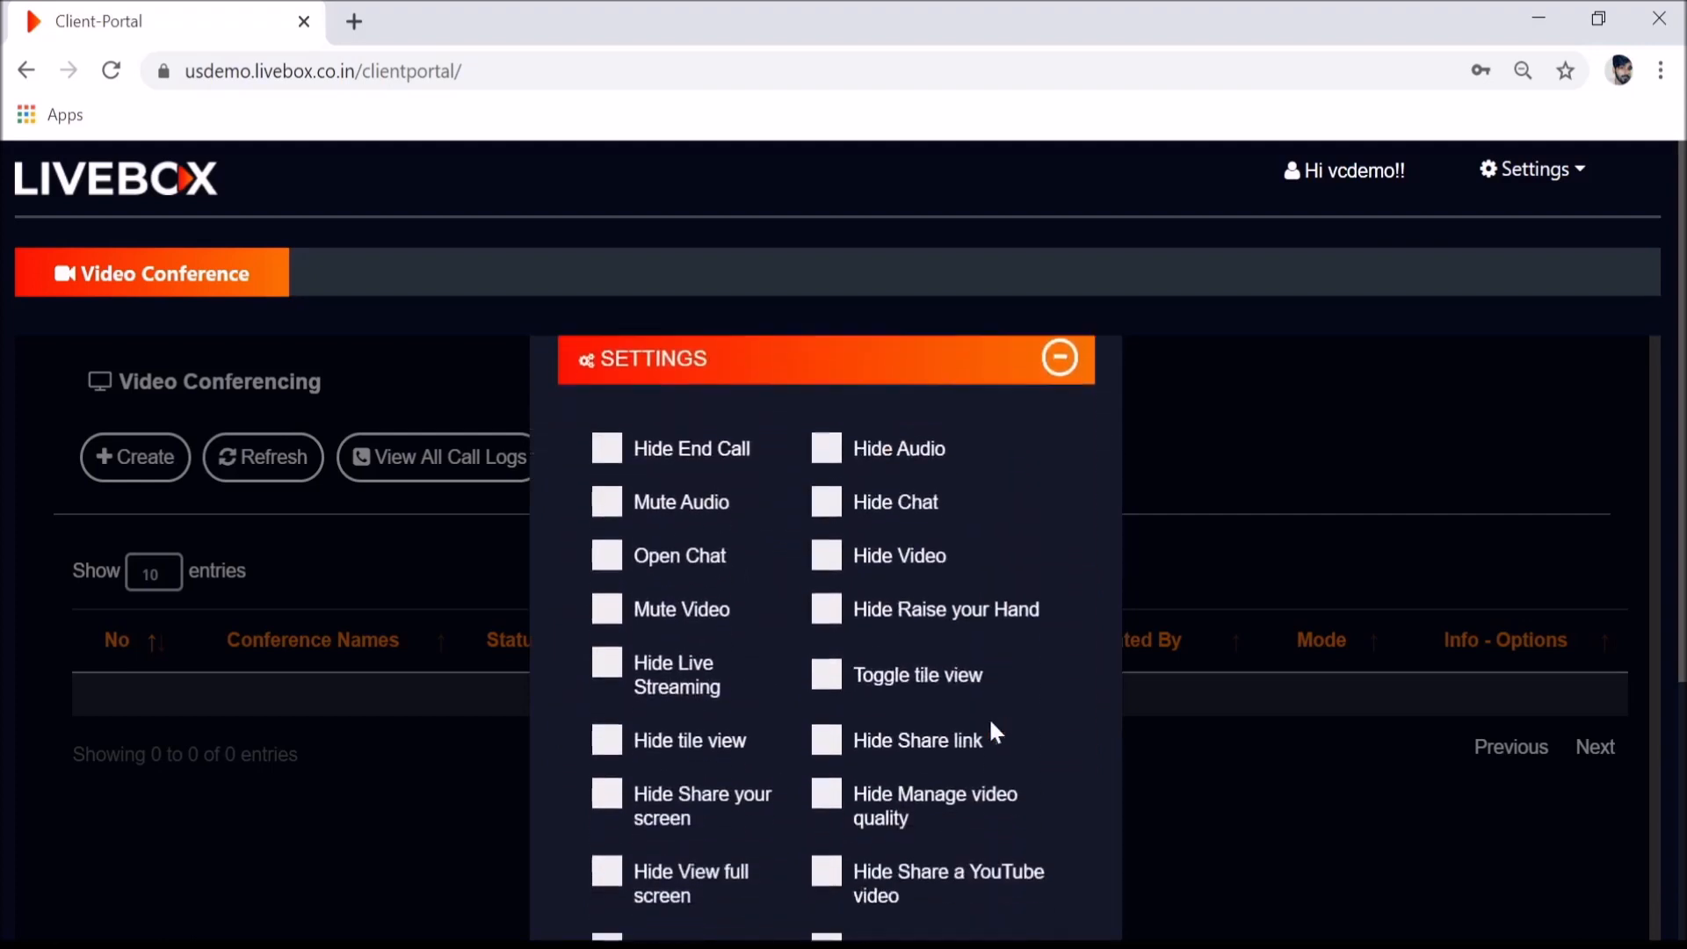
pyautogui.scroll(-4, 798, 678)
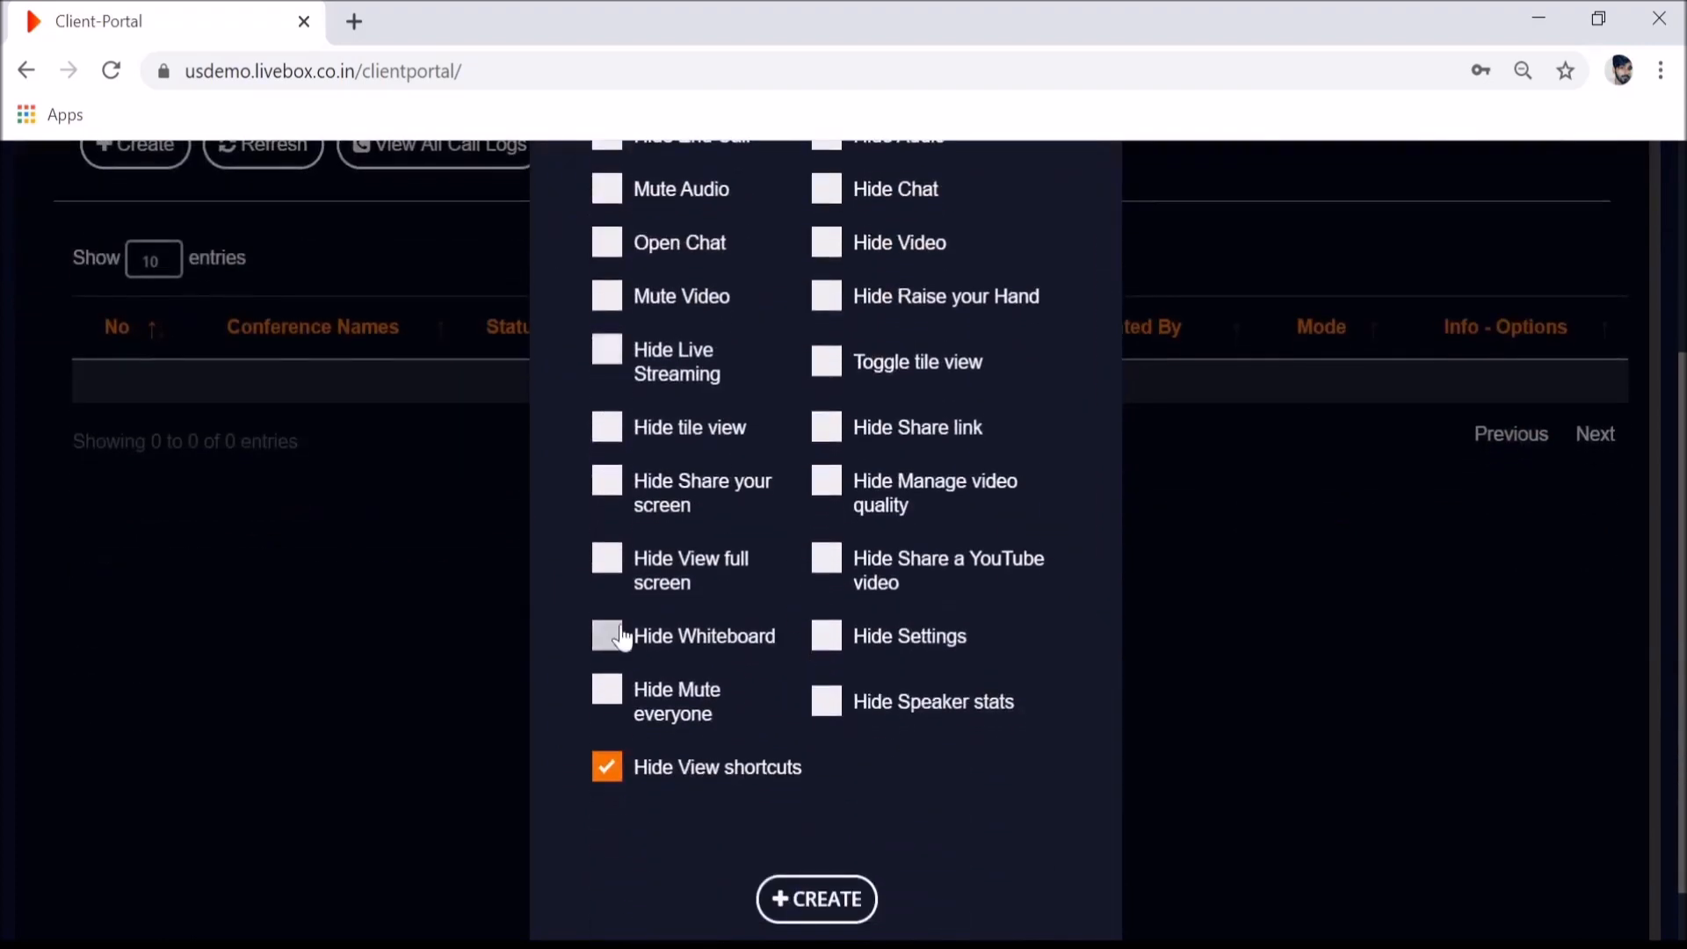
pyautogui.scroll(2, 678, 535)
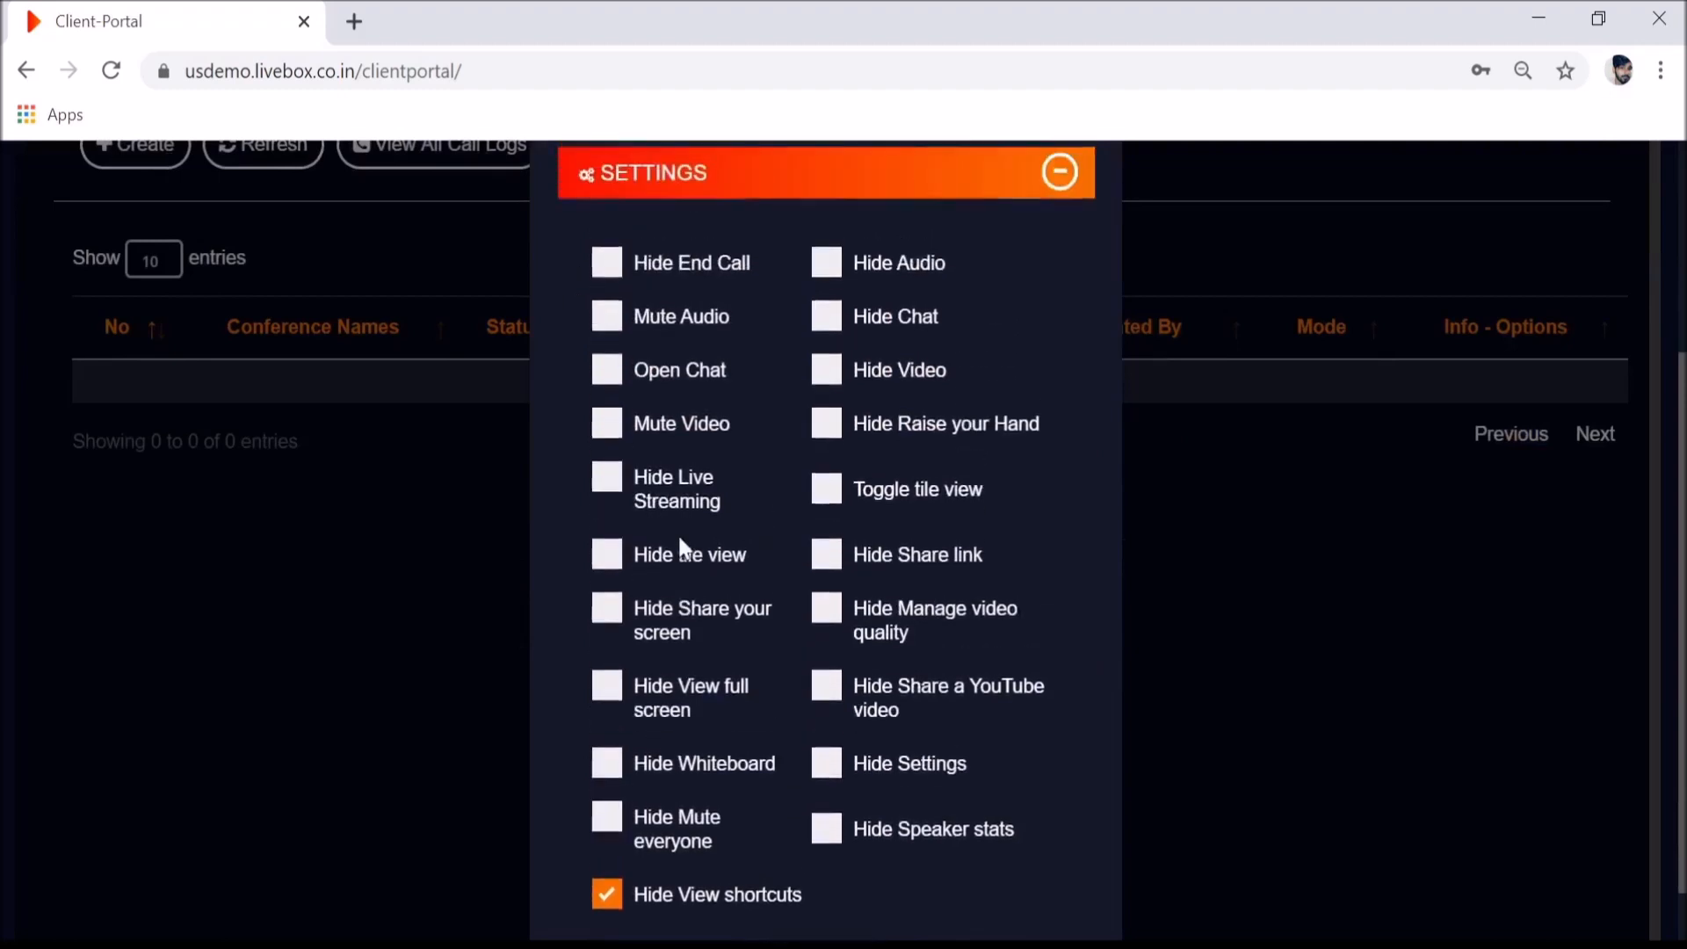
pyautogui.click(609, 497)
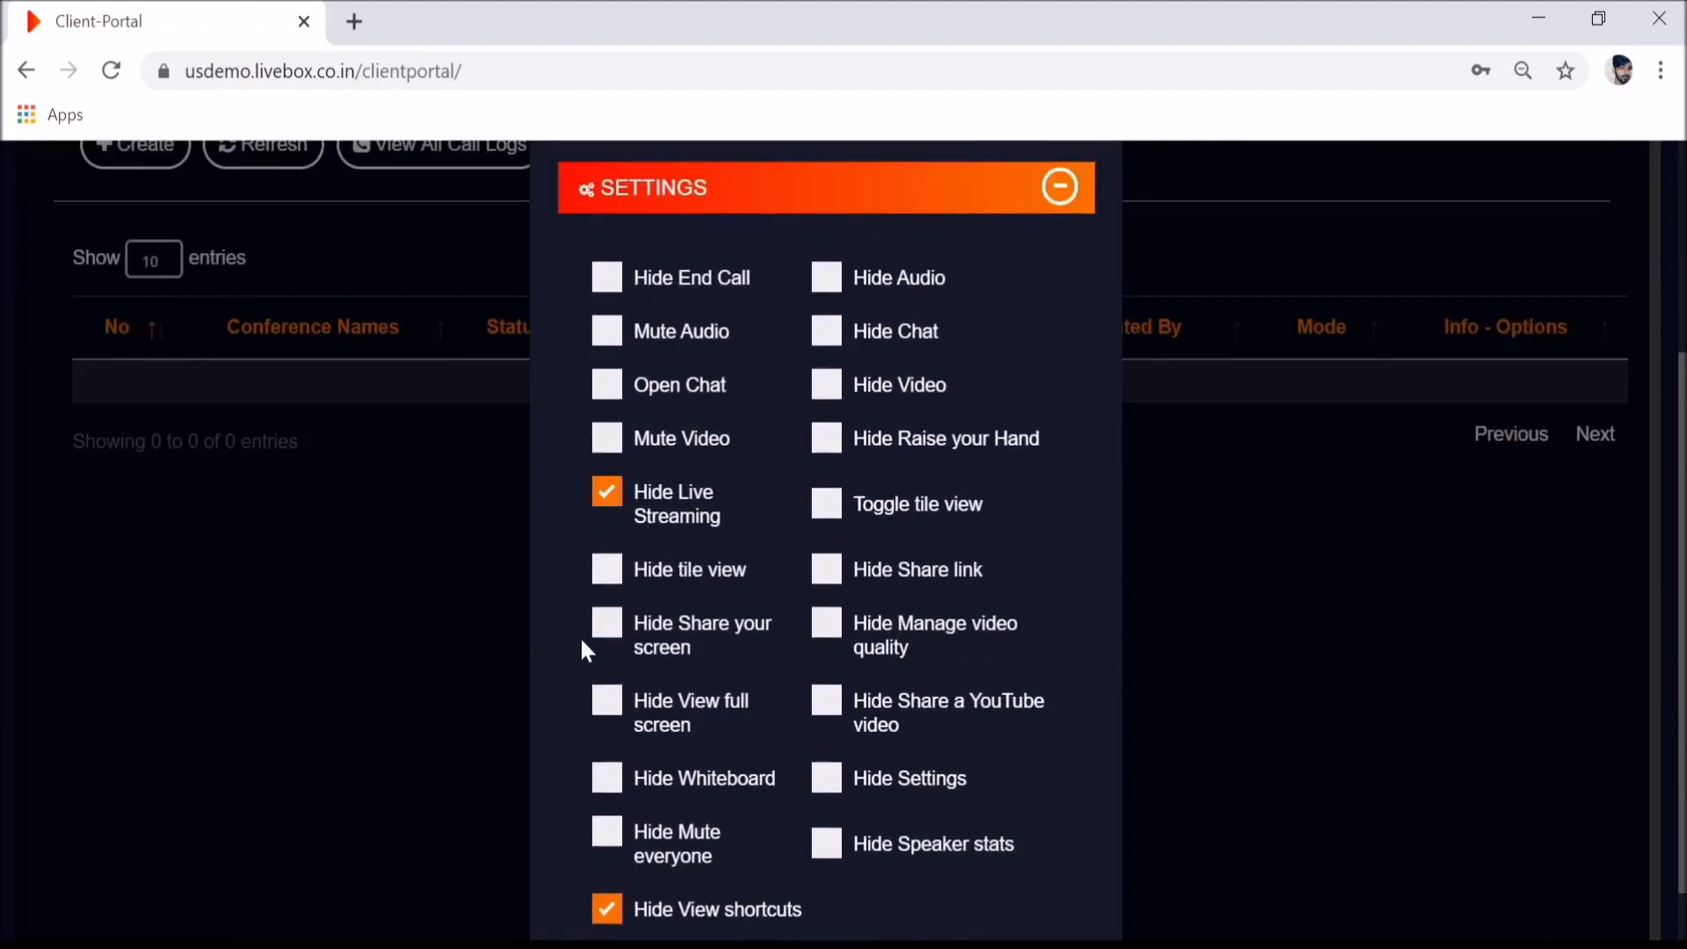
pyautogui.click(606, 637)
pyautogui.click(831, 571)
pyautogui.scroll(-2, 845, 576)
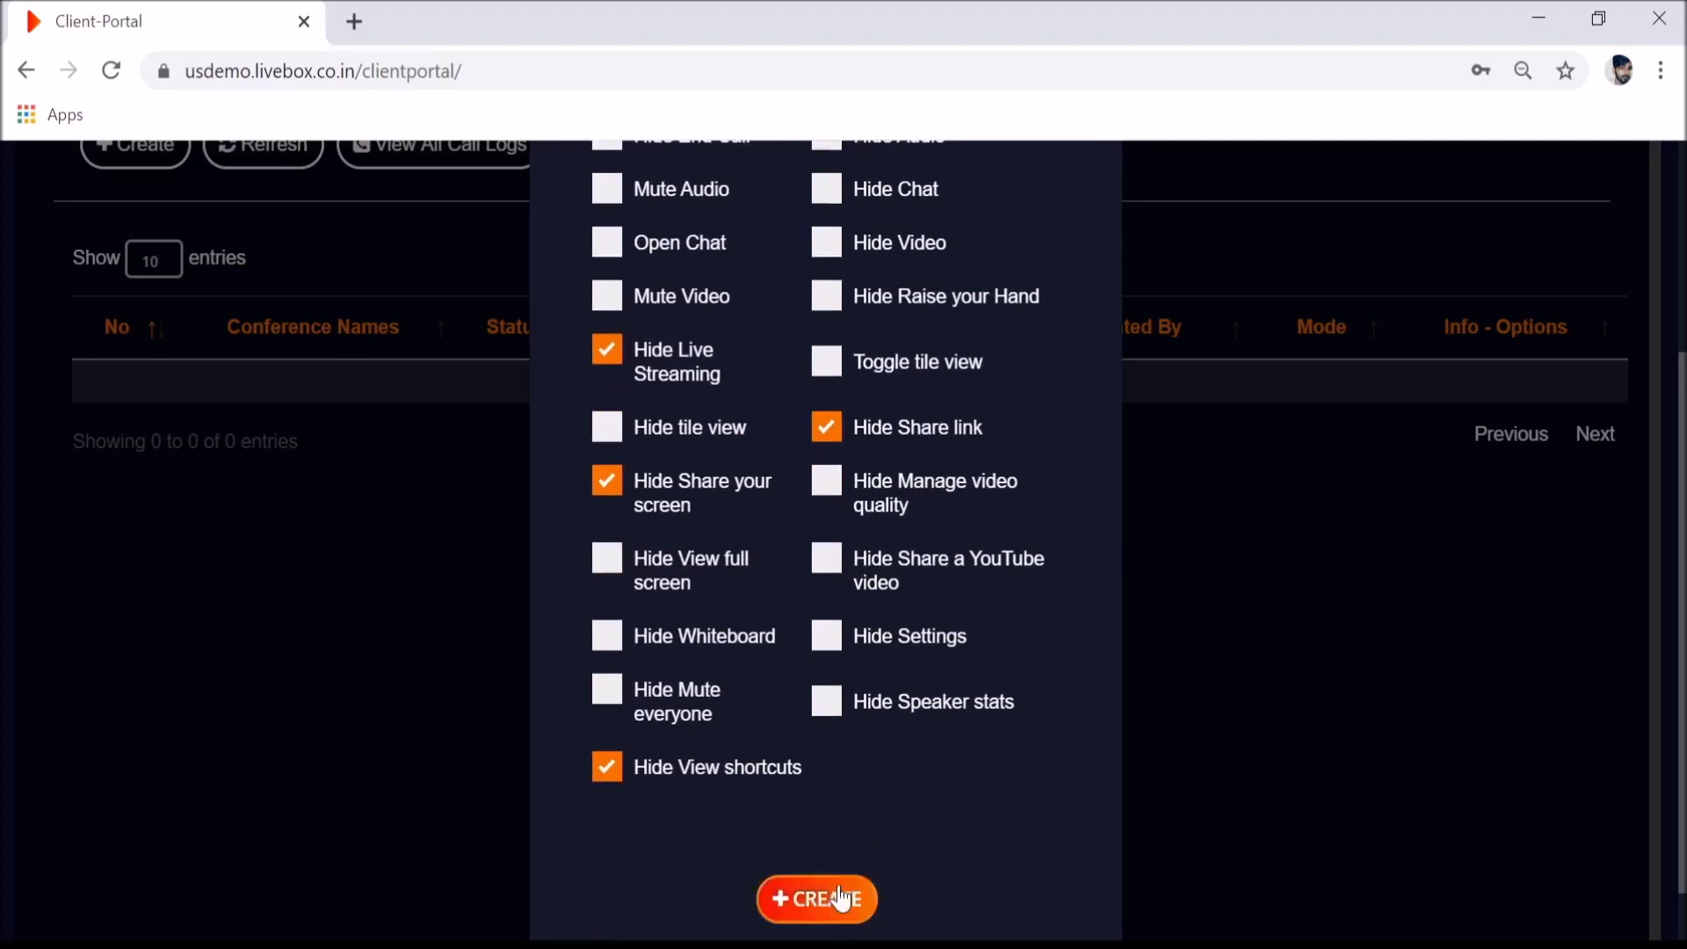
pyautogui.click(817, 898)
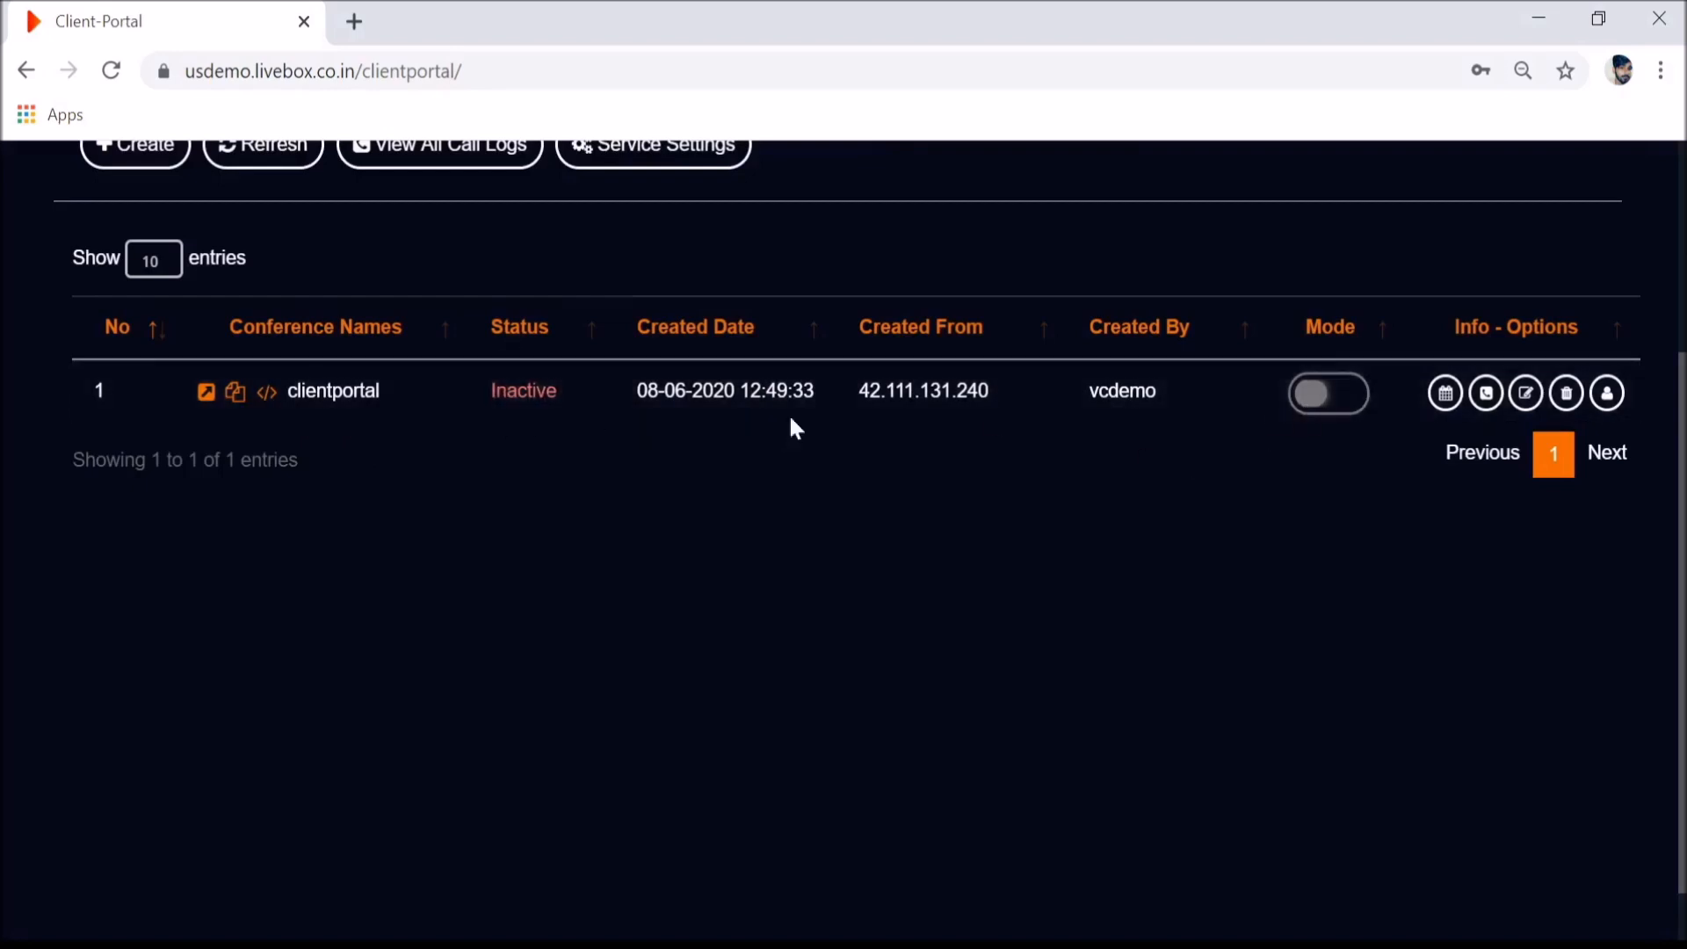
# - Set clientportal to Active, copy its URL and iframe embed code, and launch its meeting page
pyautogui.click(1329, 400)
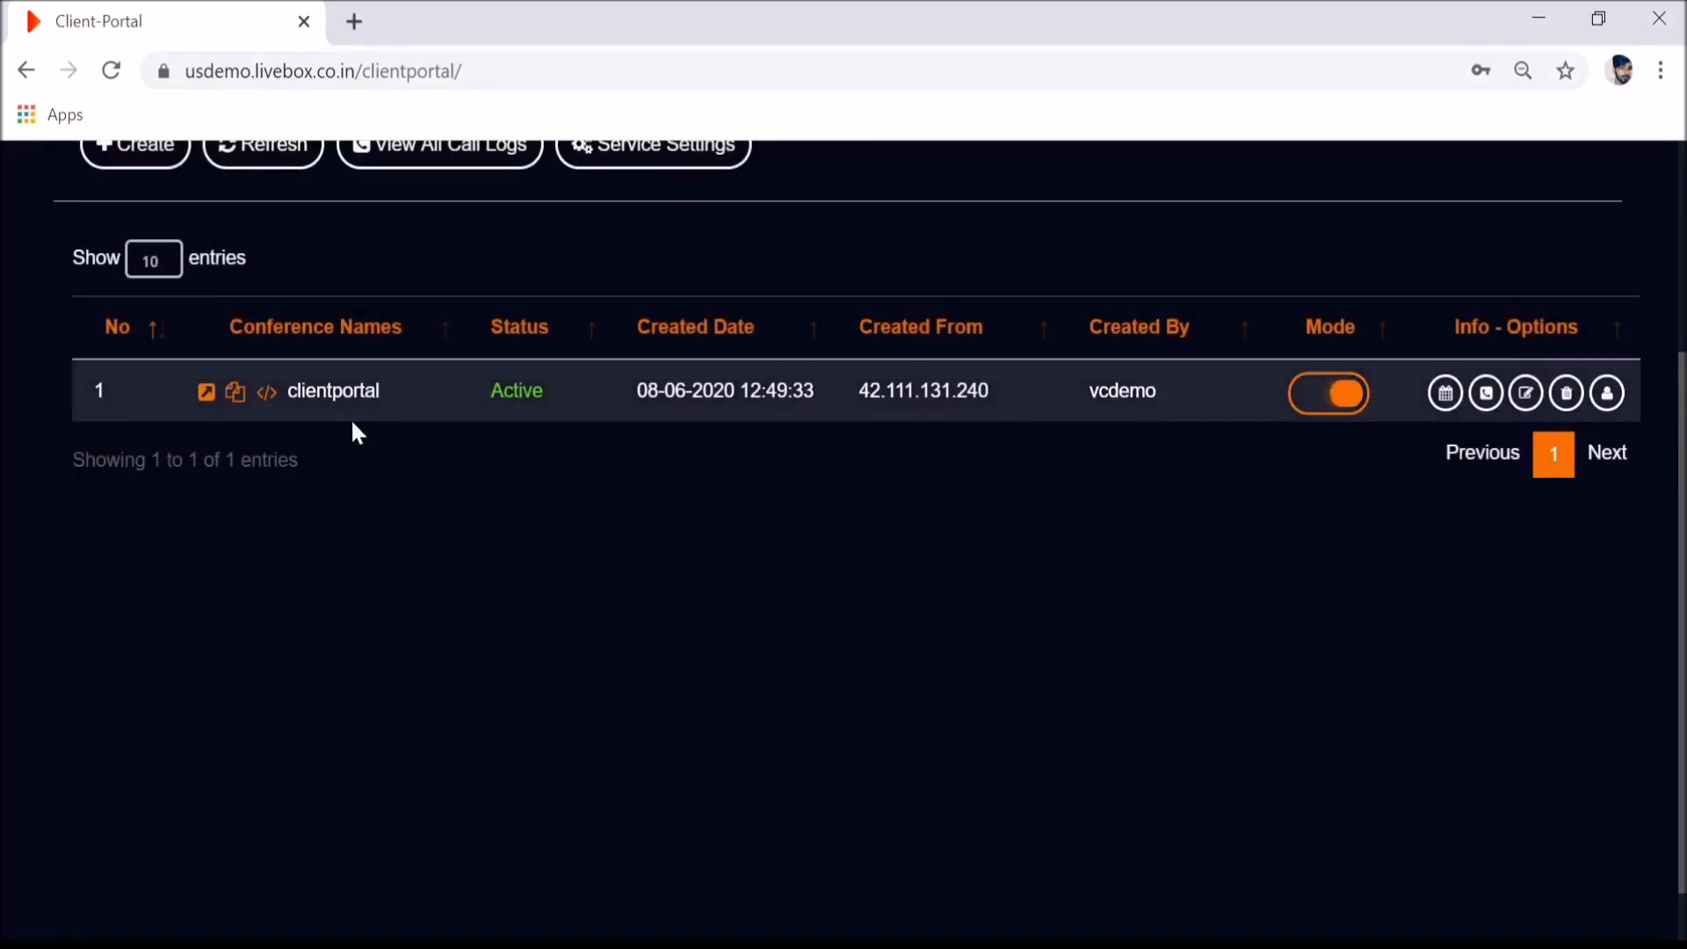
pyautogui.click(229, 393)
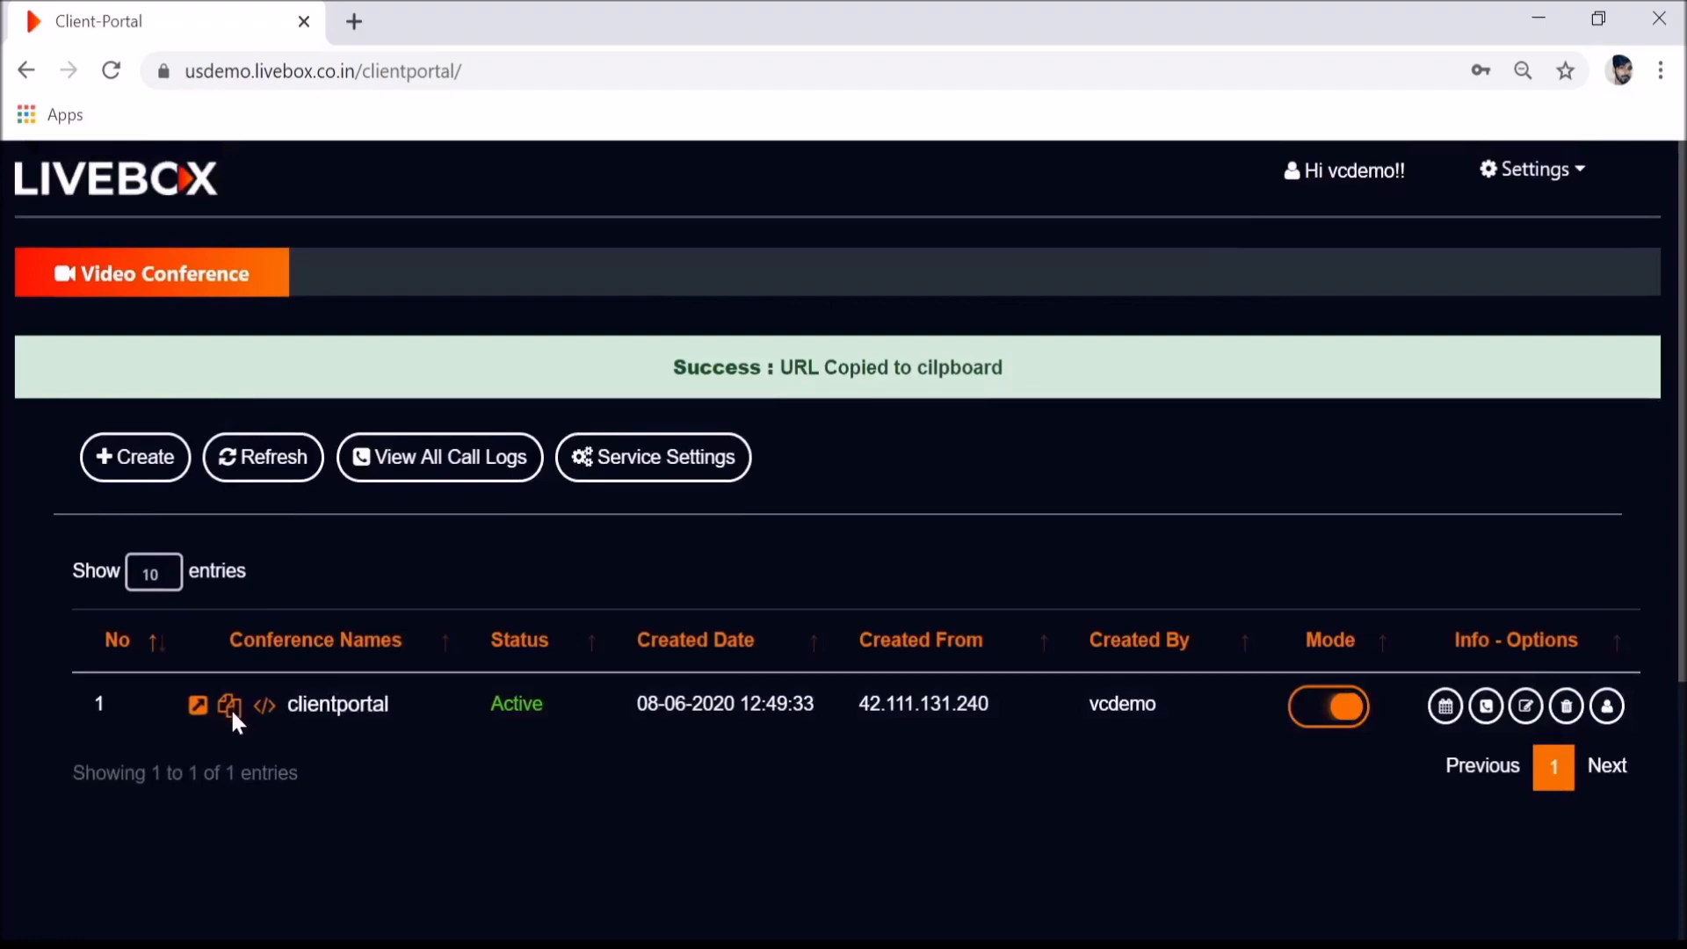
pyautogui.click(260, 704)
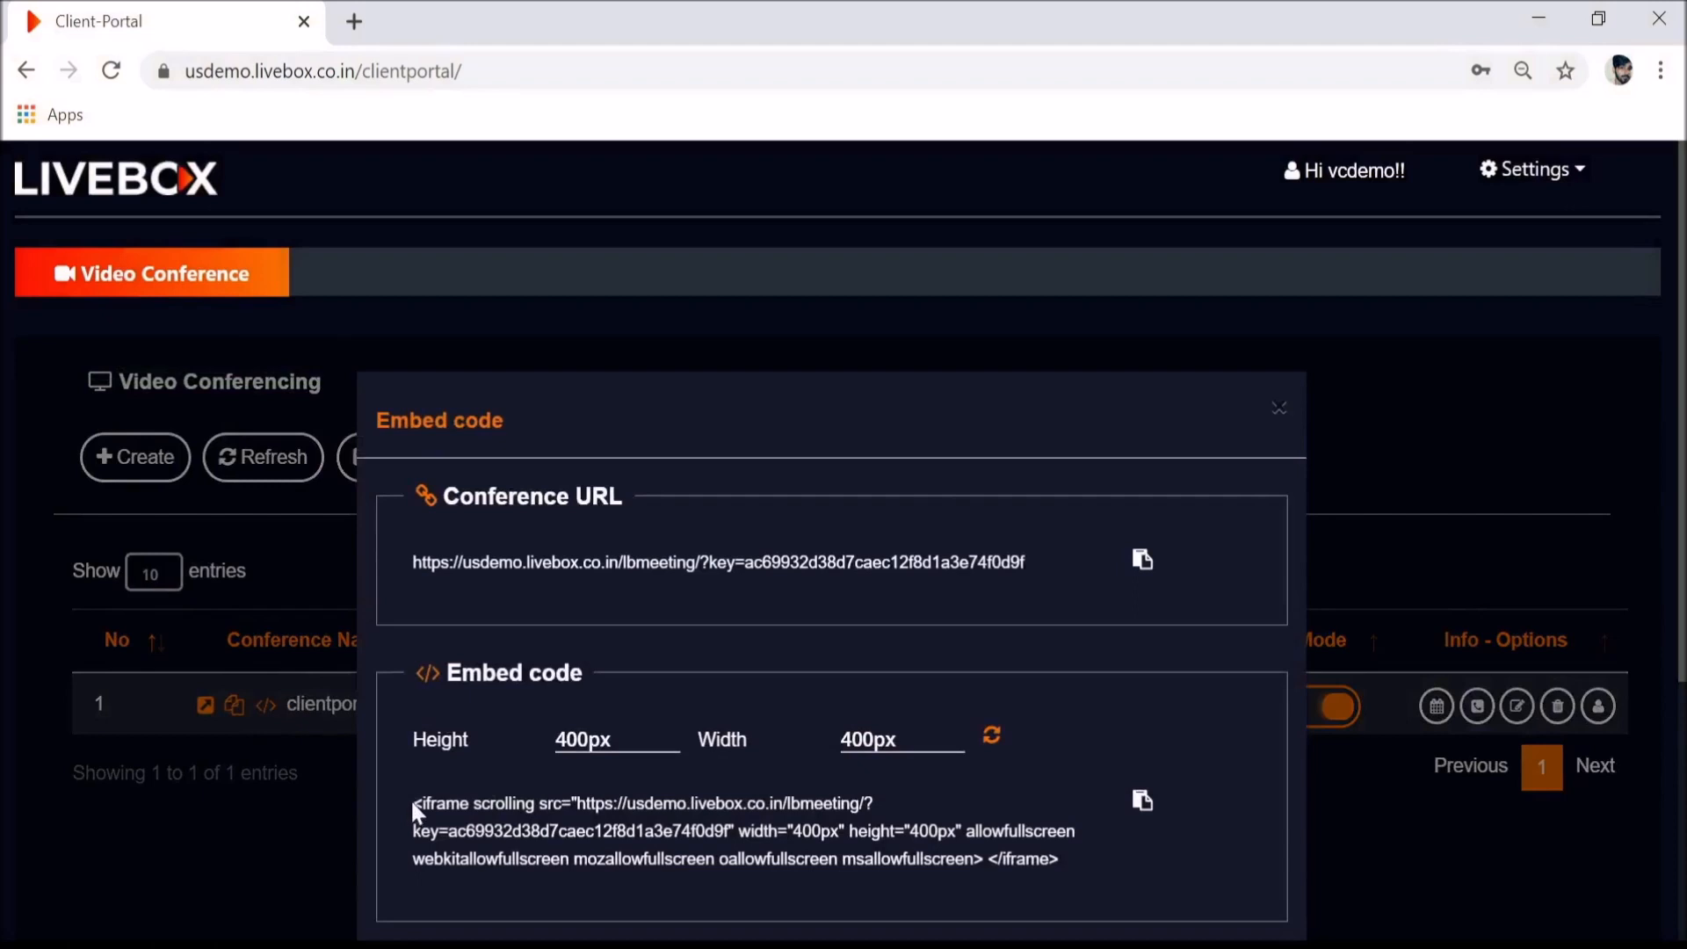
pyautogui.moveTo(409, 798); pyautogui.dragTo(1069, 870)
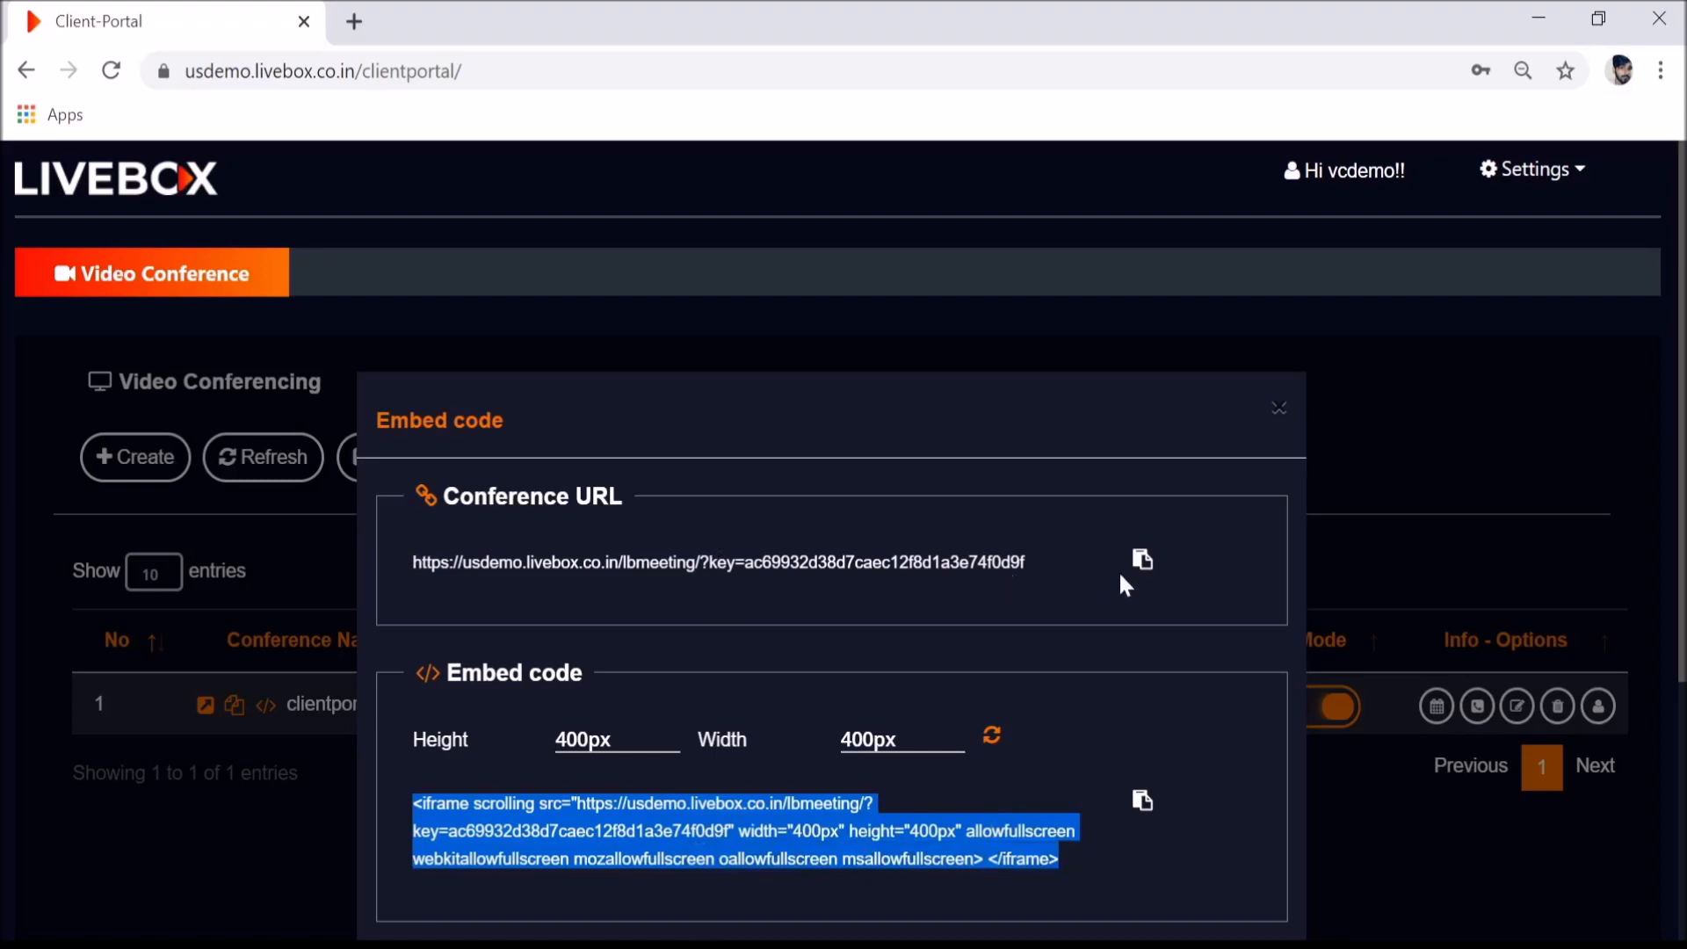
pyautogui.click(227, 859)
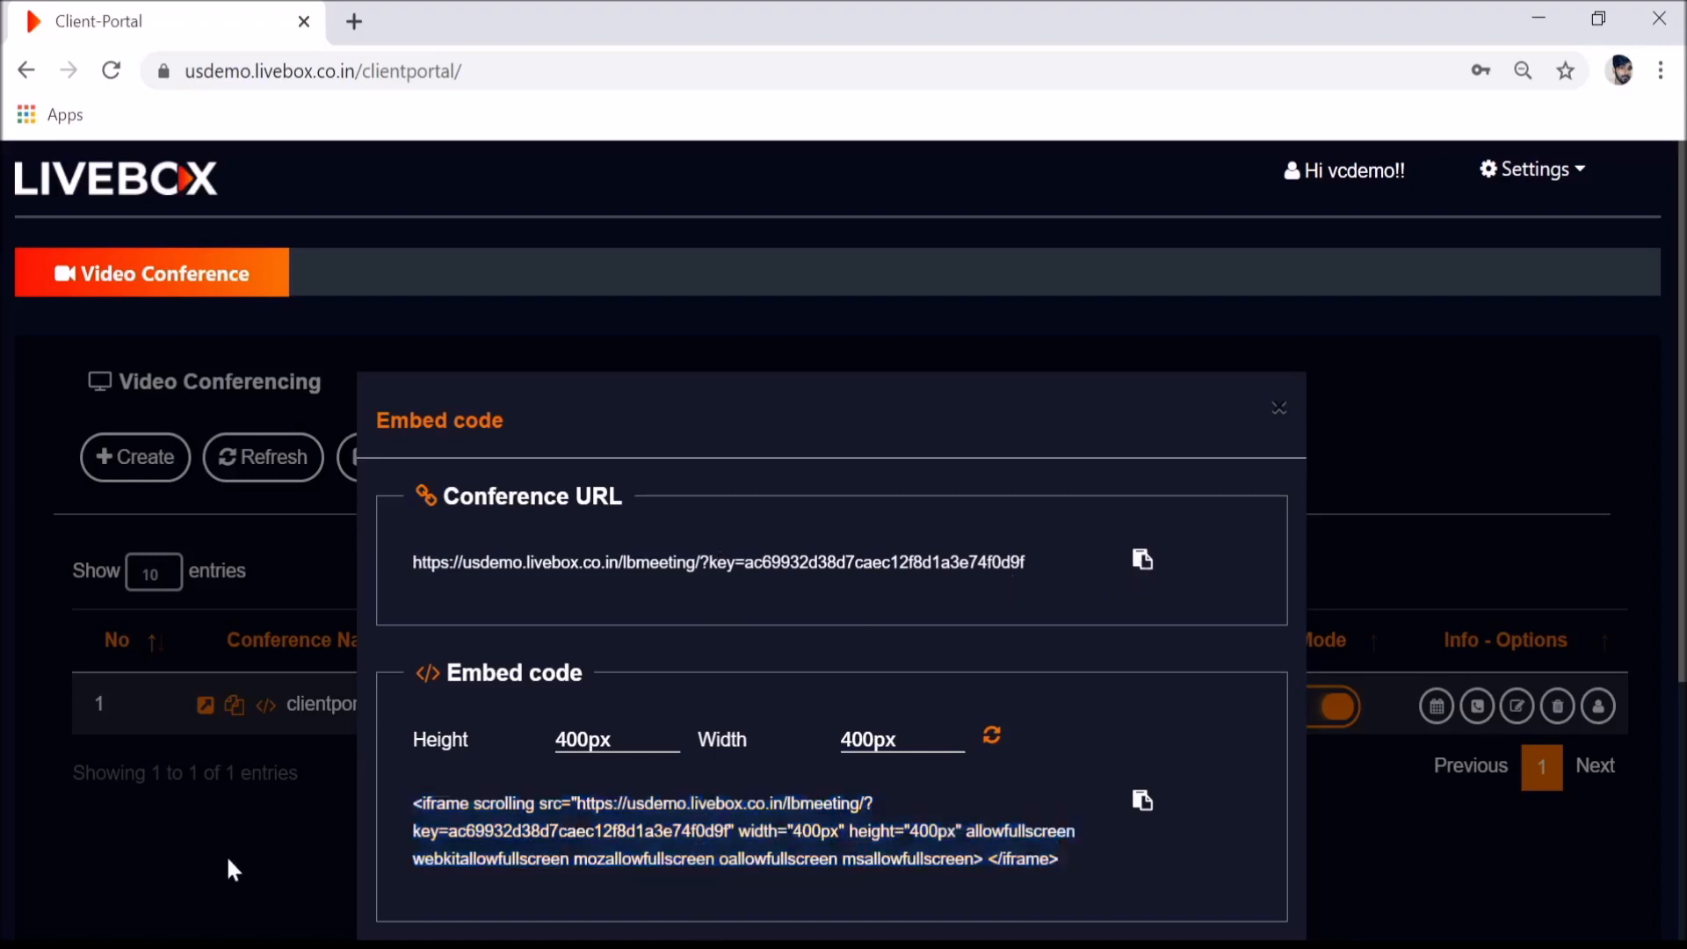
pyautogui.click(199, 706)
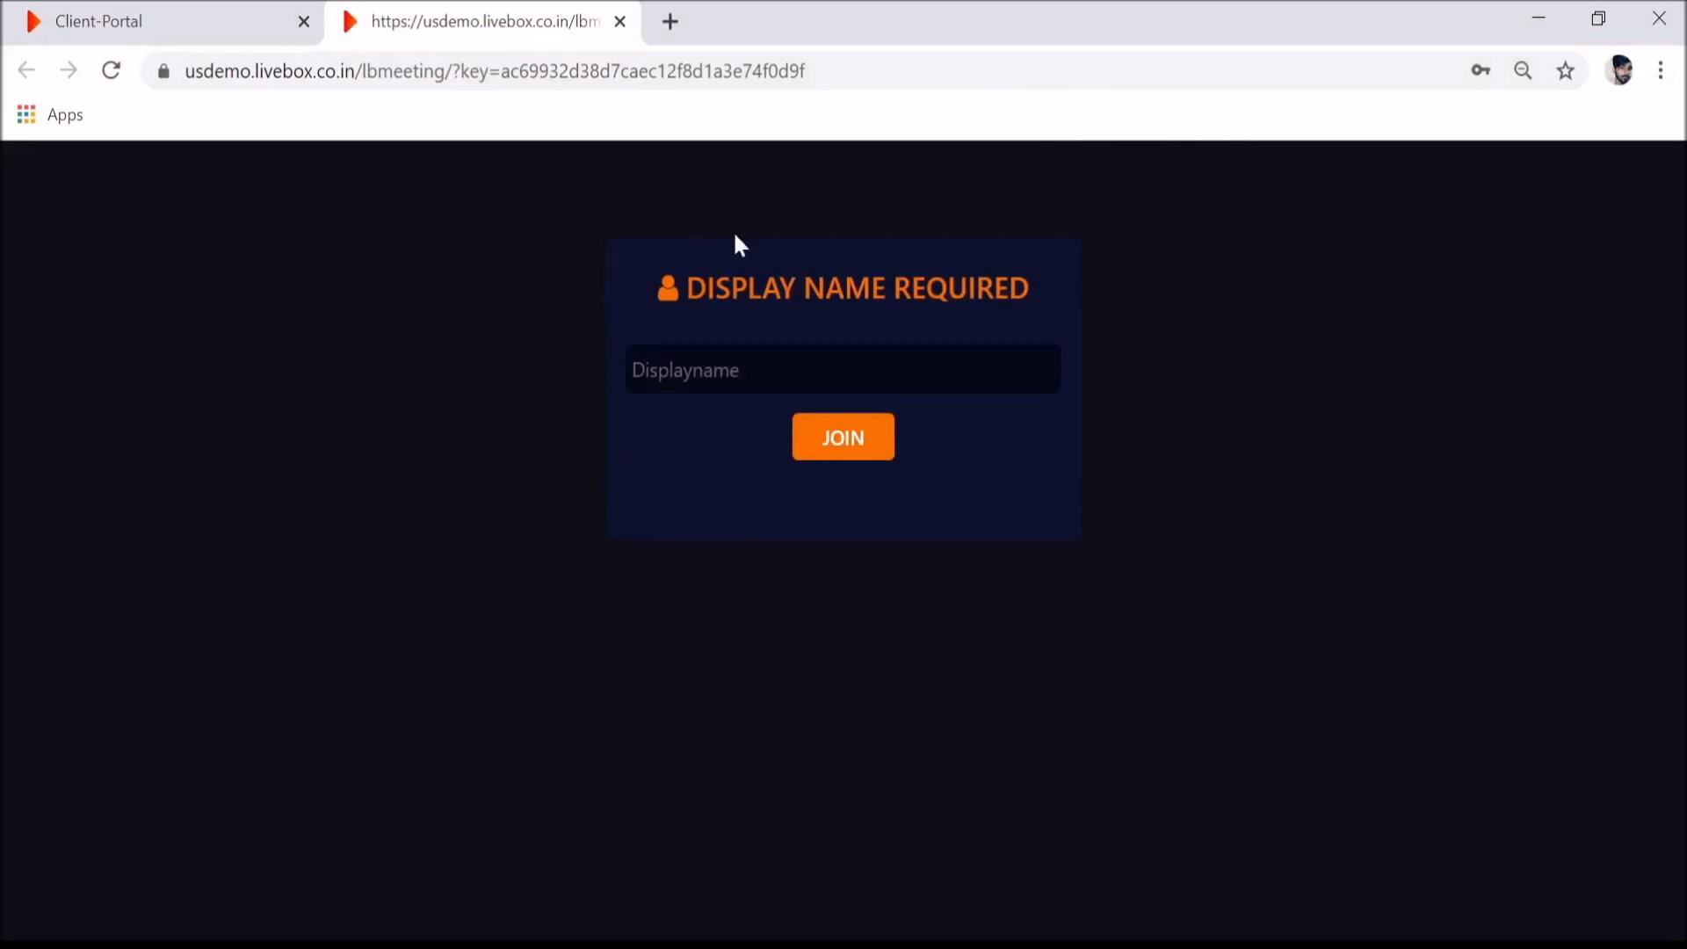
pyautogui.click(158, 19)
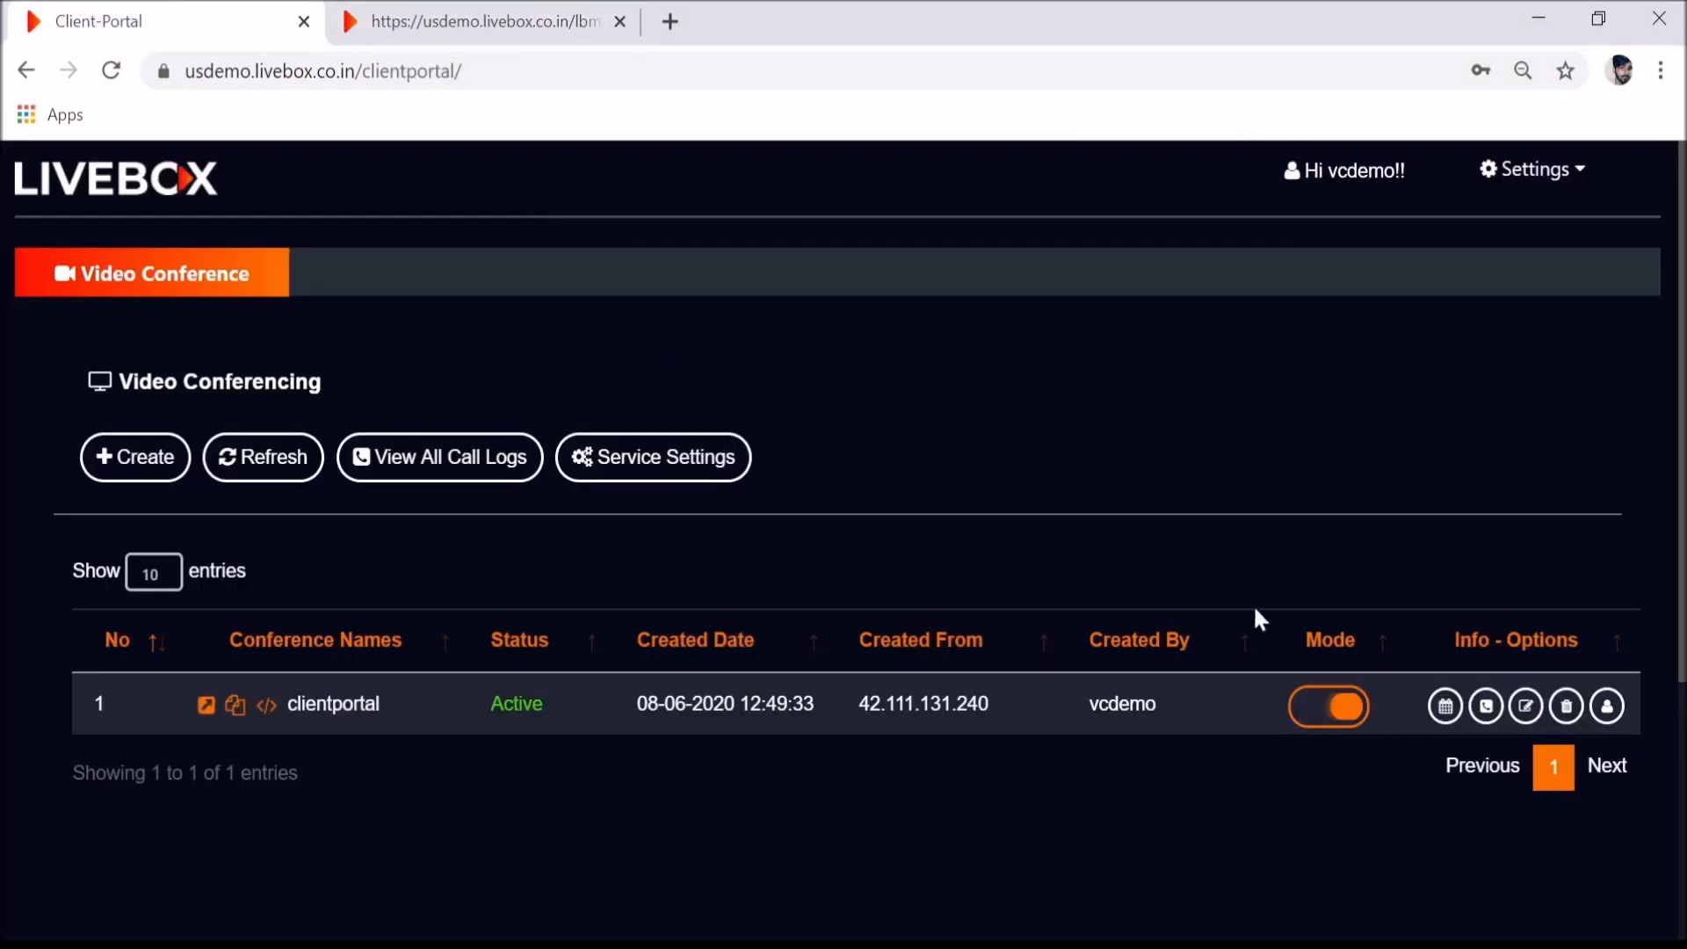
# - Edit clientportal to turn on Enable Authentication and Allow Signup
pyautogui.click(1522, 714)
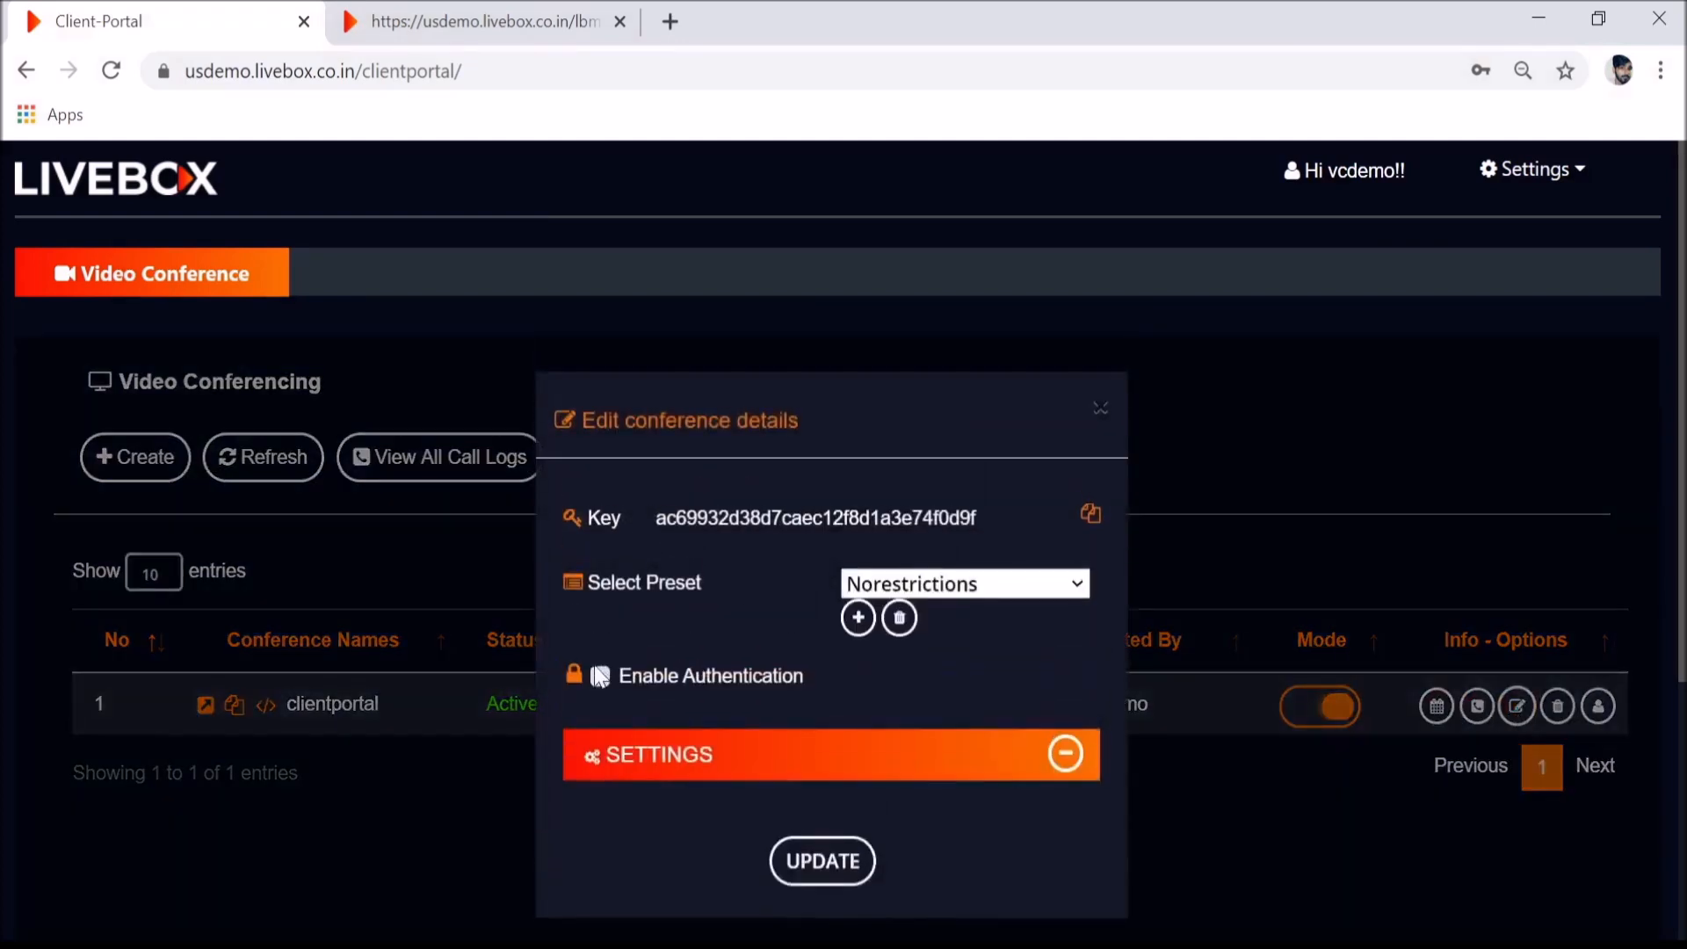
pyautogui.click(600, 677)
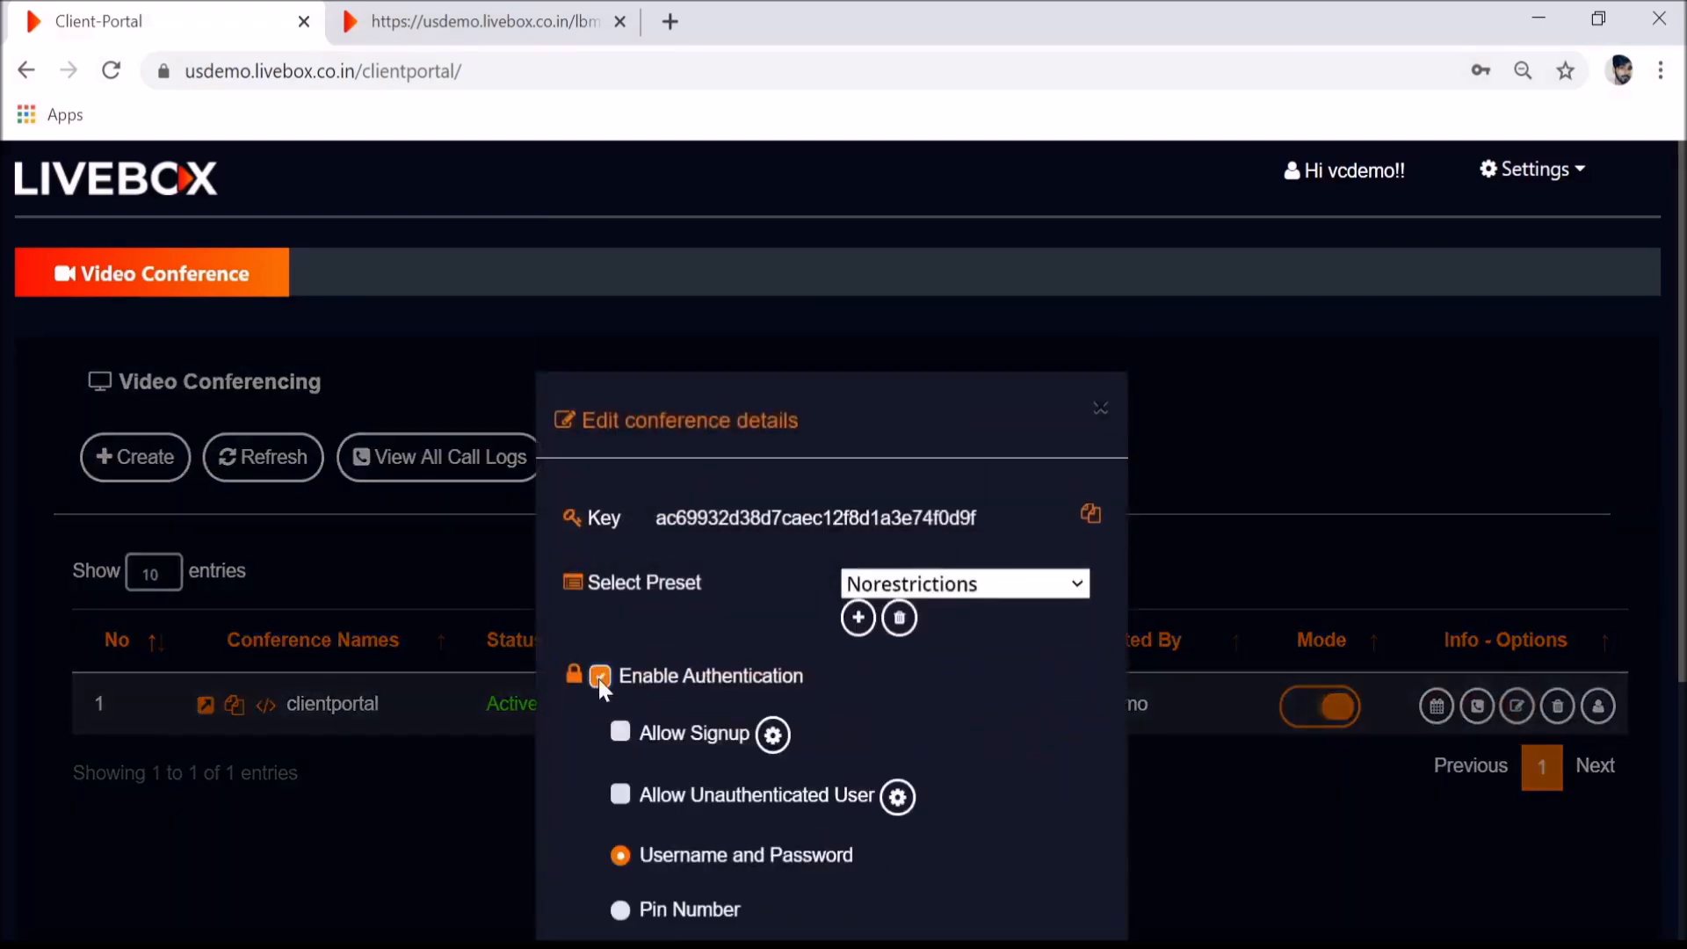
pyautogui.scroll(-3, 826, 718)
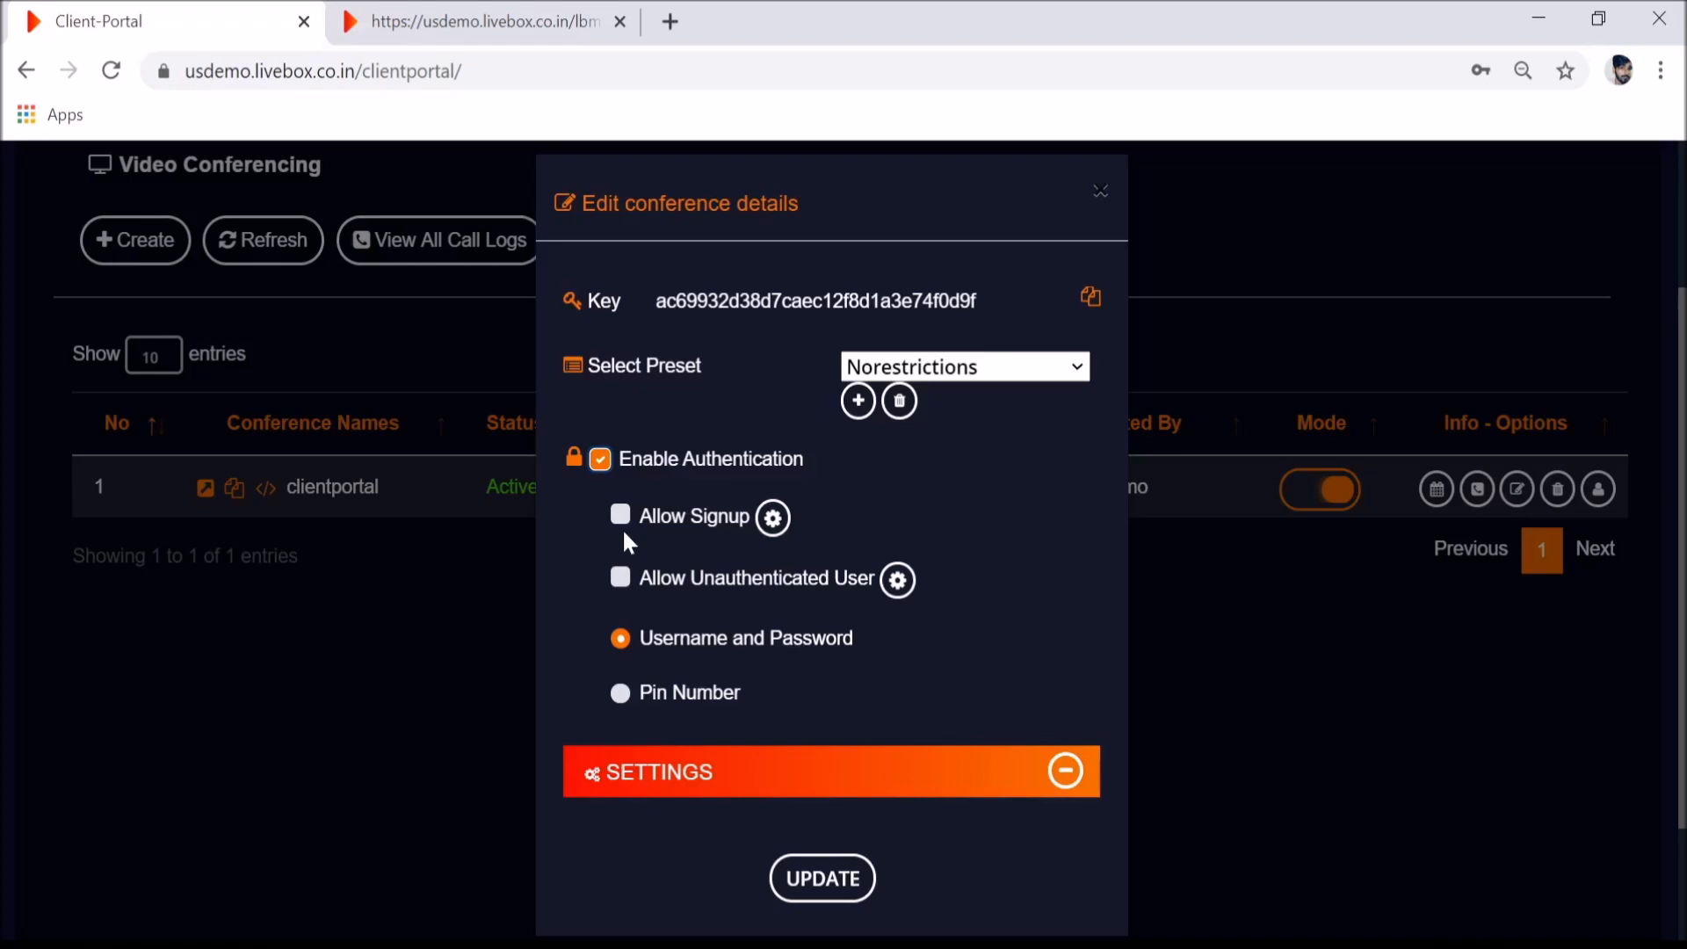
pyautogui.click(619, 518)
# - Set the sign-up users' preset to Norestrictions
pyautogui.click(772, 521)
pyautogui.click(1057, 313)
pyautogui.click(1002, 439)
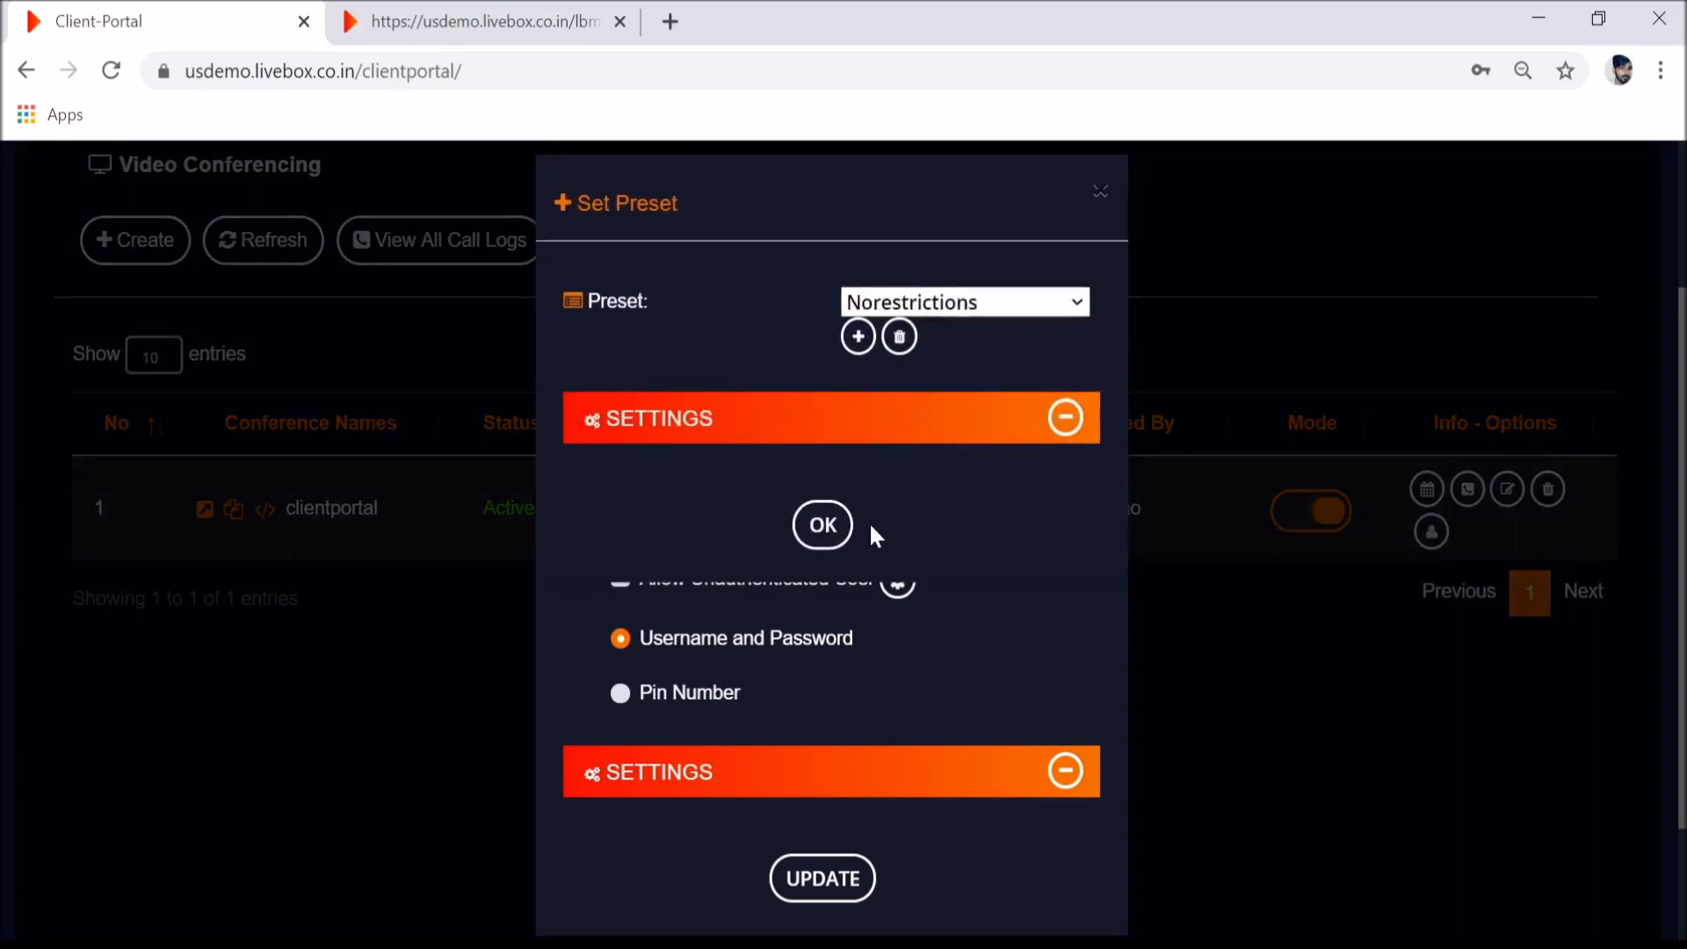
pyautogui.click(824, 524)
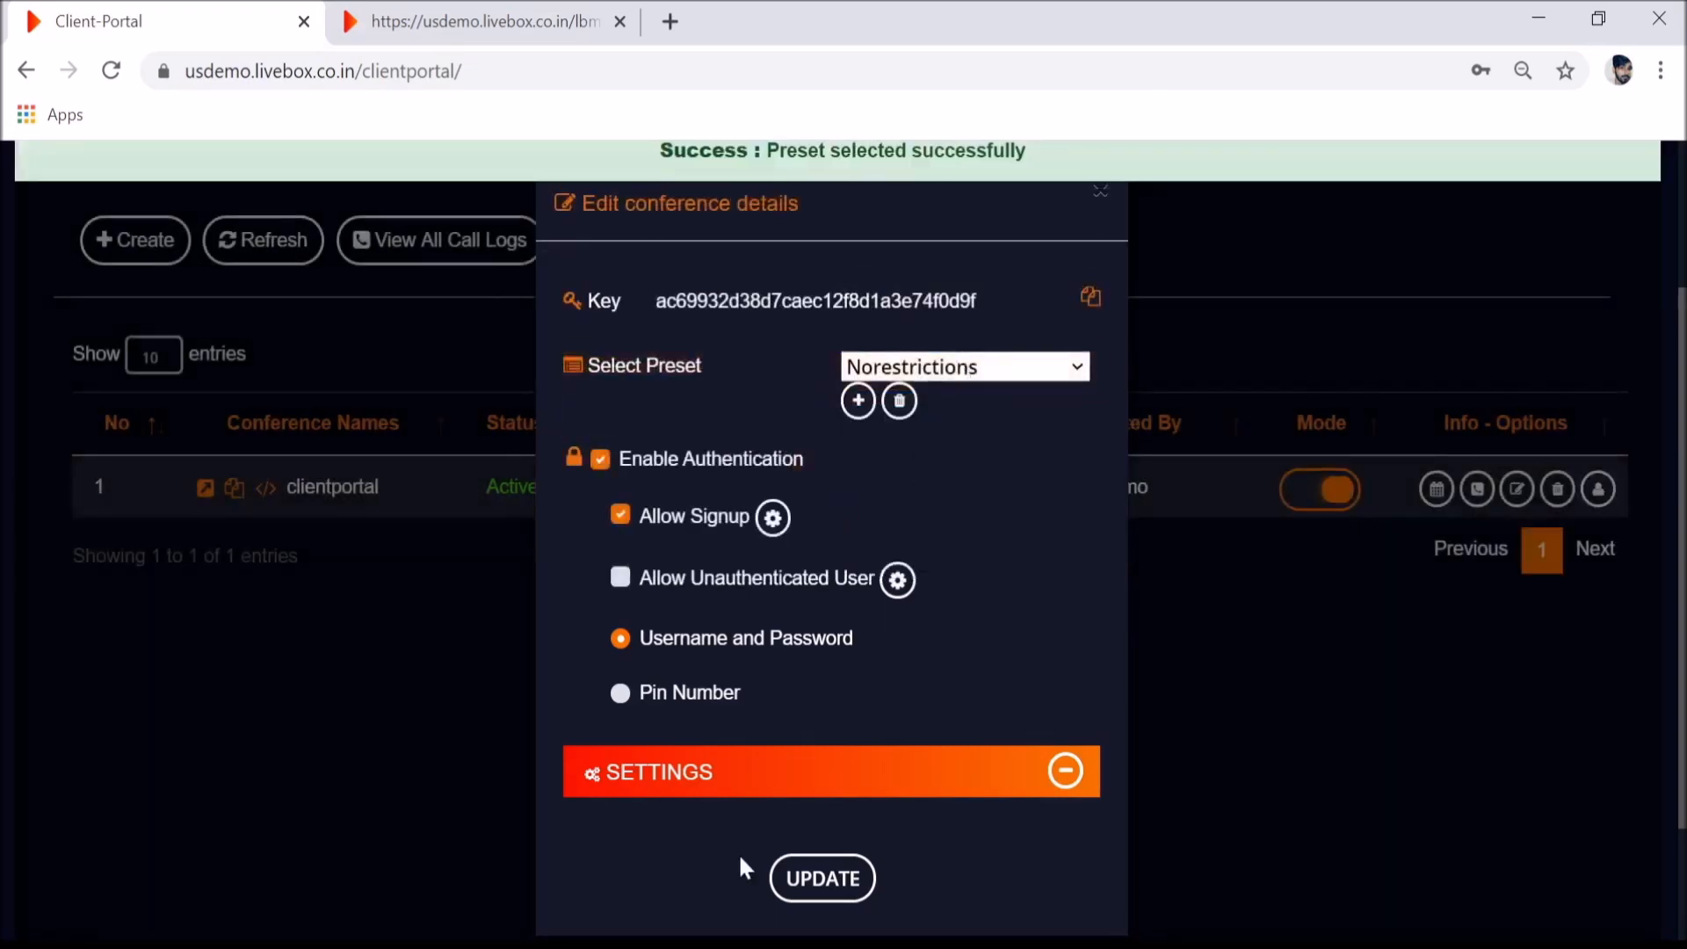
# - Hide screen sharing, share link and live streaming in the sign-up preset's feature settings
pyautogui.click(771, 518)
pyautogui.click(1061, 421)
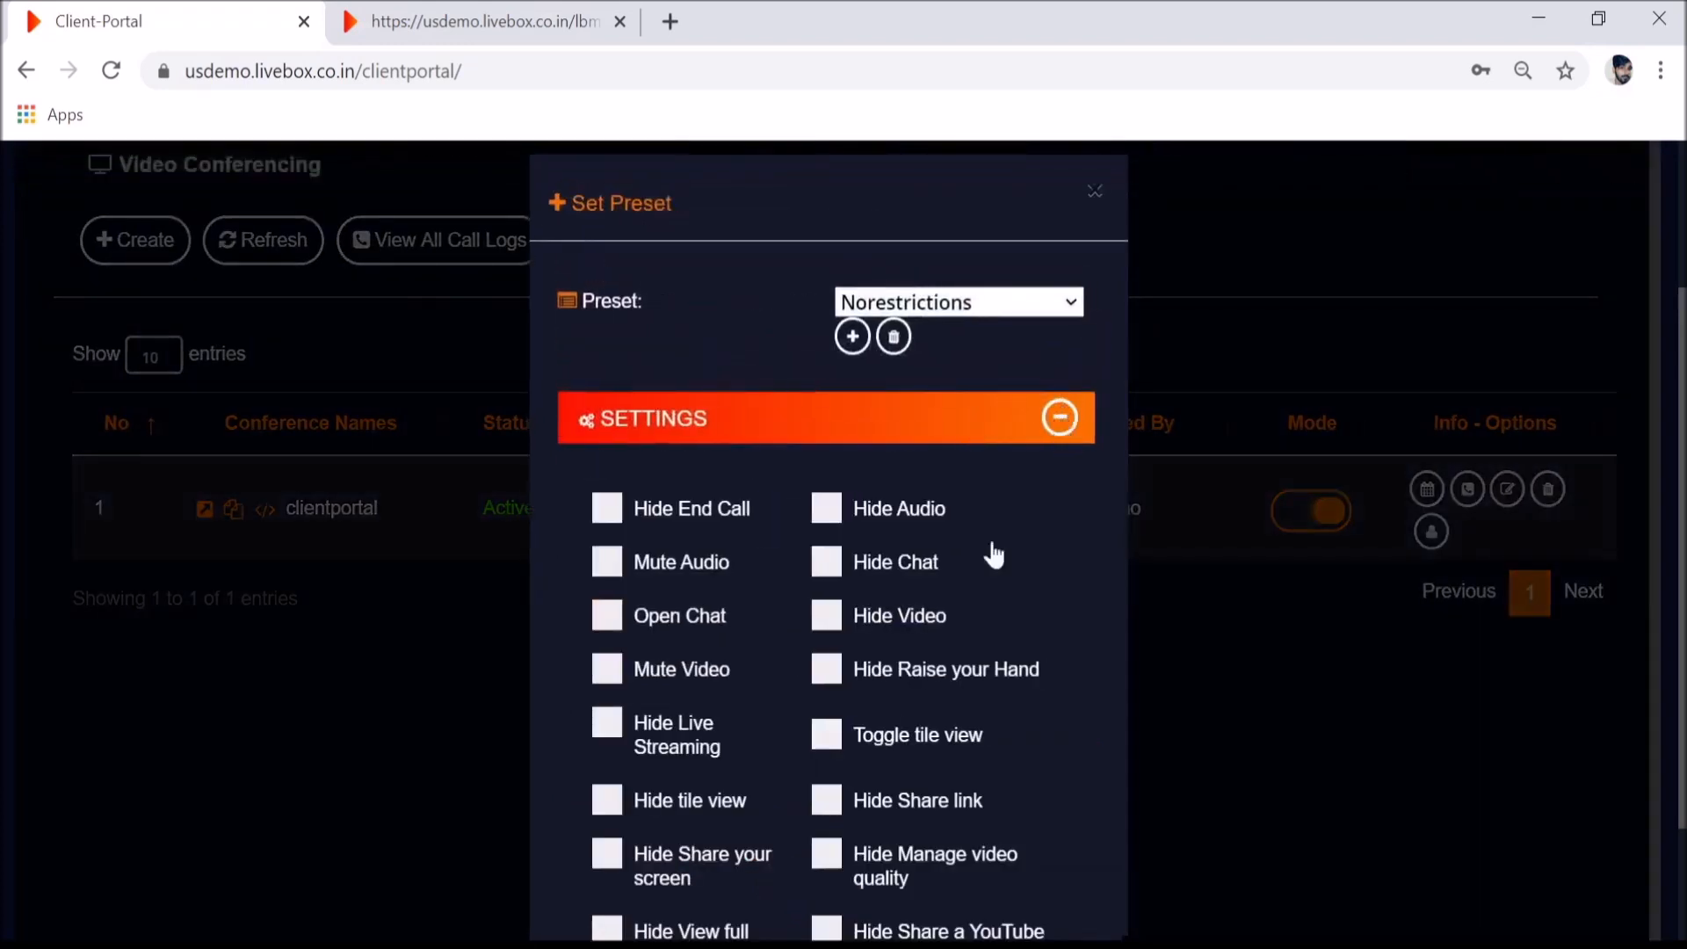
pyautogui.scroll(-3, 962, 589)
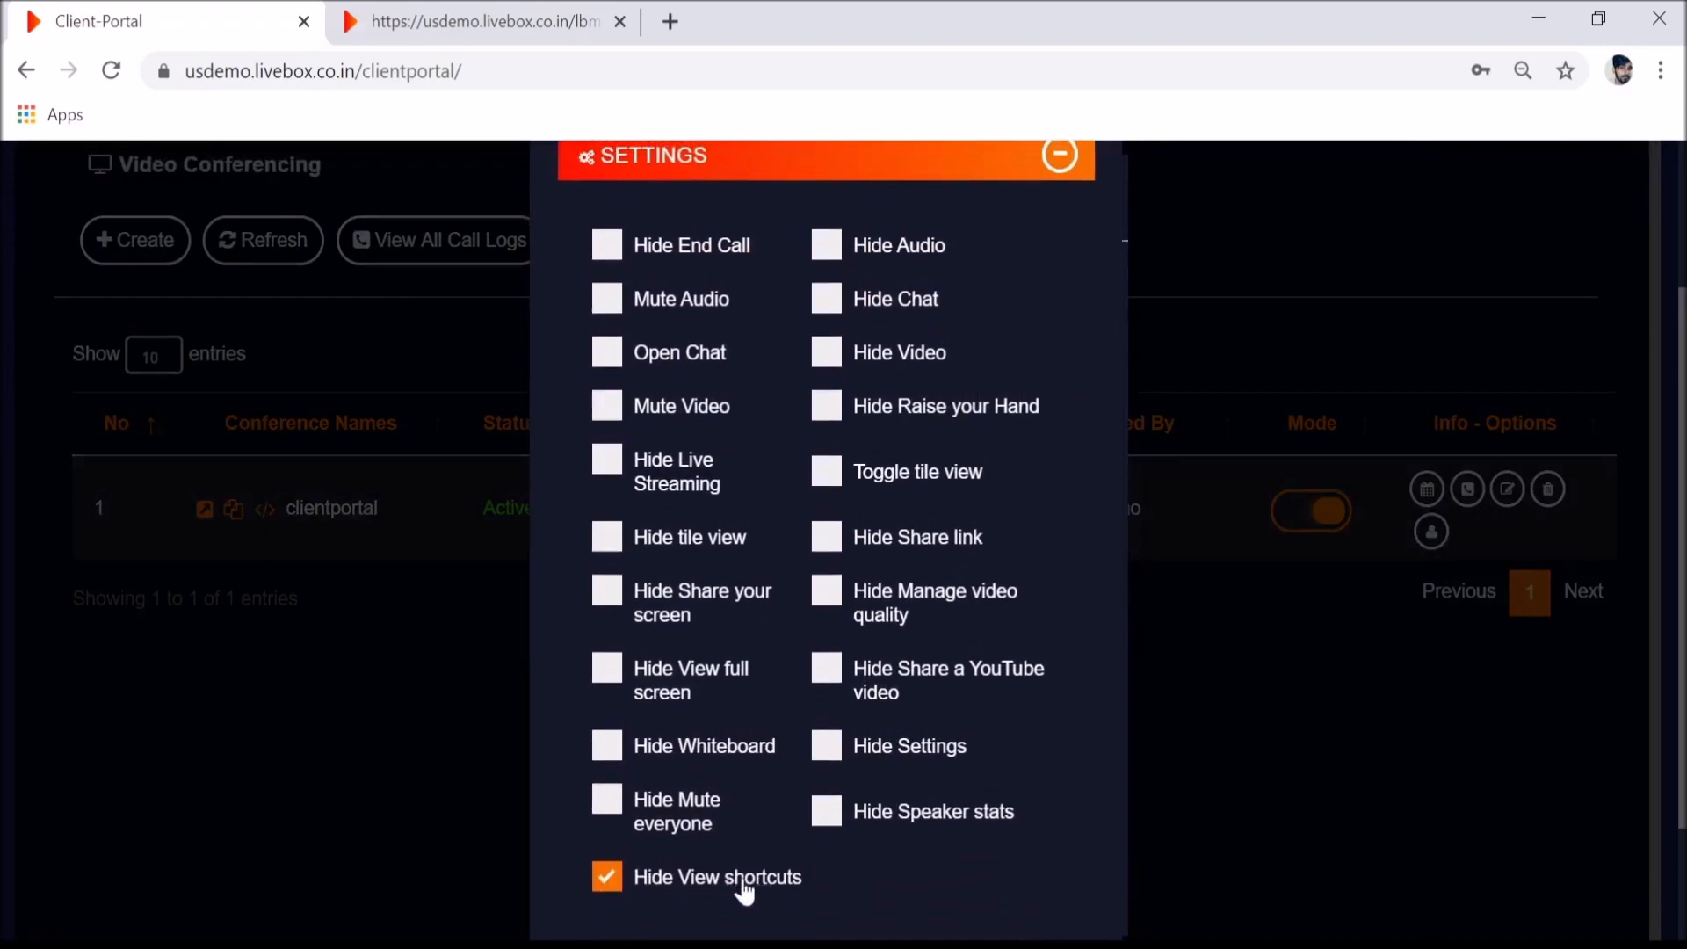
pyautogui.click(615, 594)
pyautogui.click(830, 538)
pyautogui.click(604, 466)
pyautogui.scroll(-2, 1002, 539)
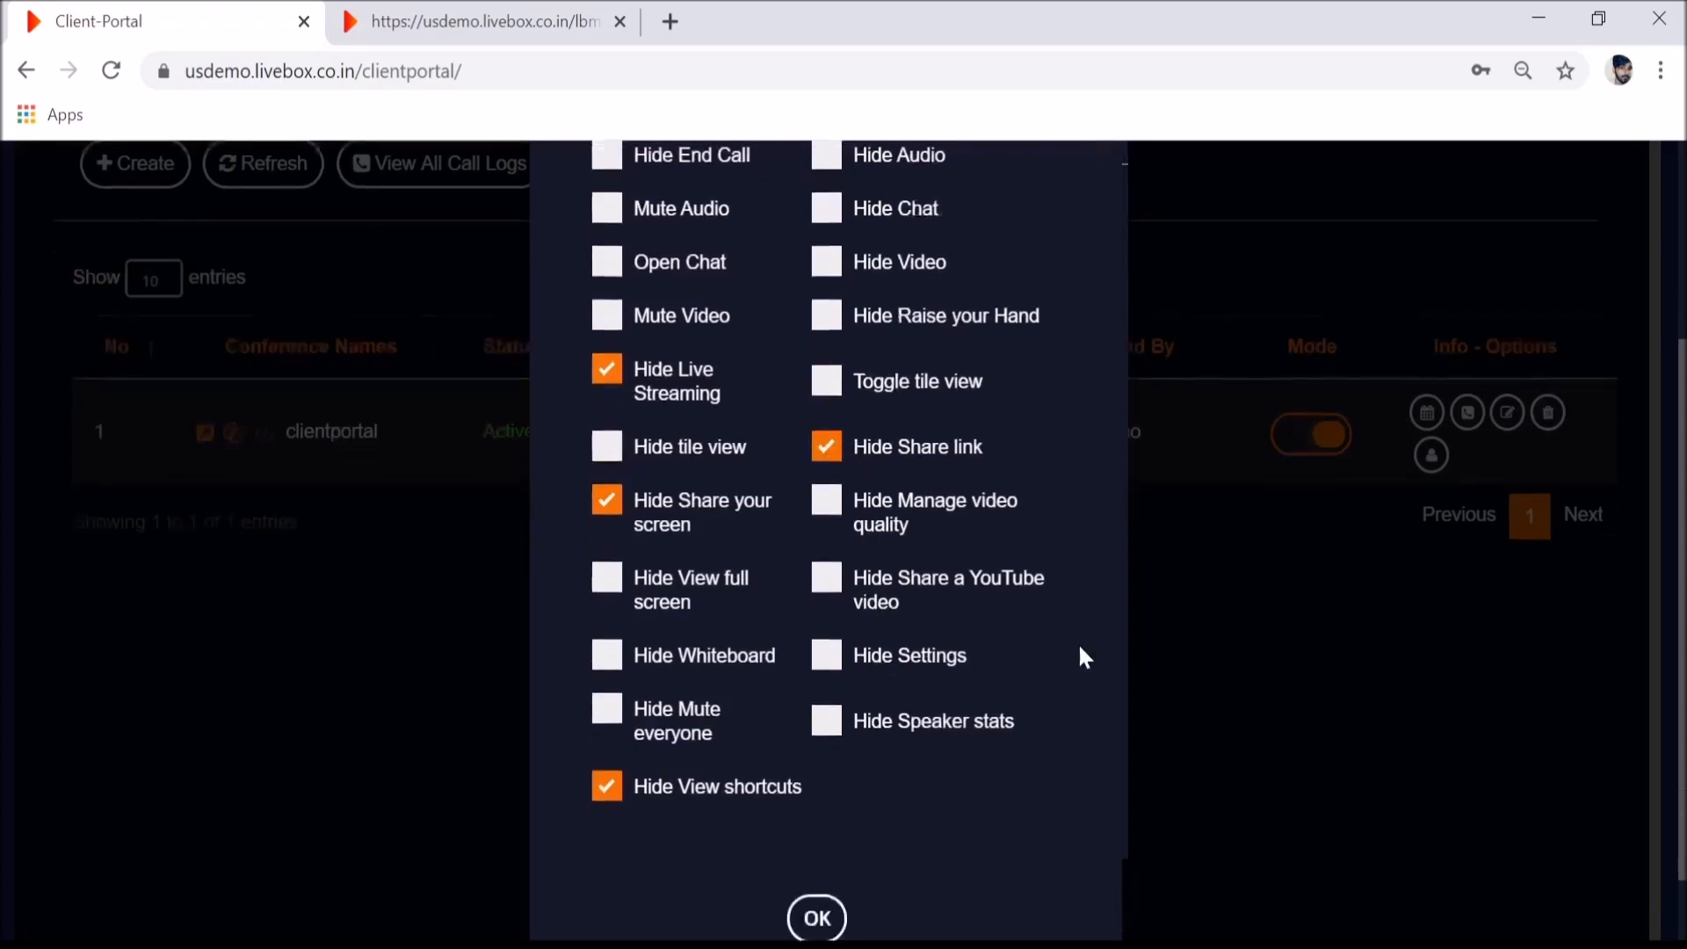
pyautogui.scroll(-2, 1081, 650)
pyautogui.click(830, 830)
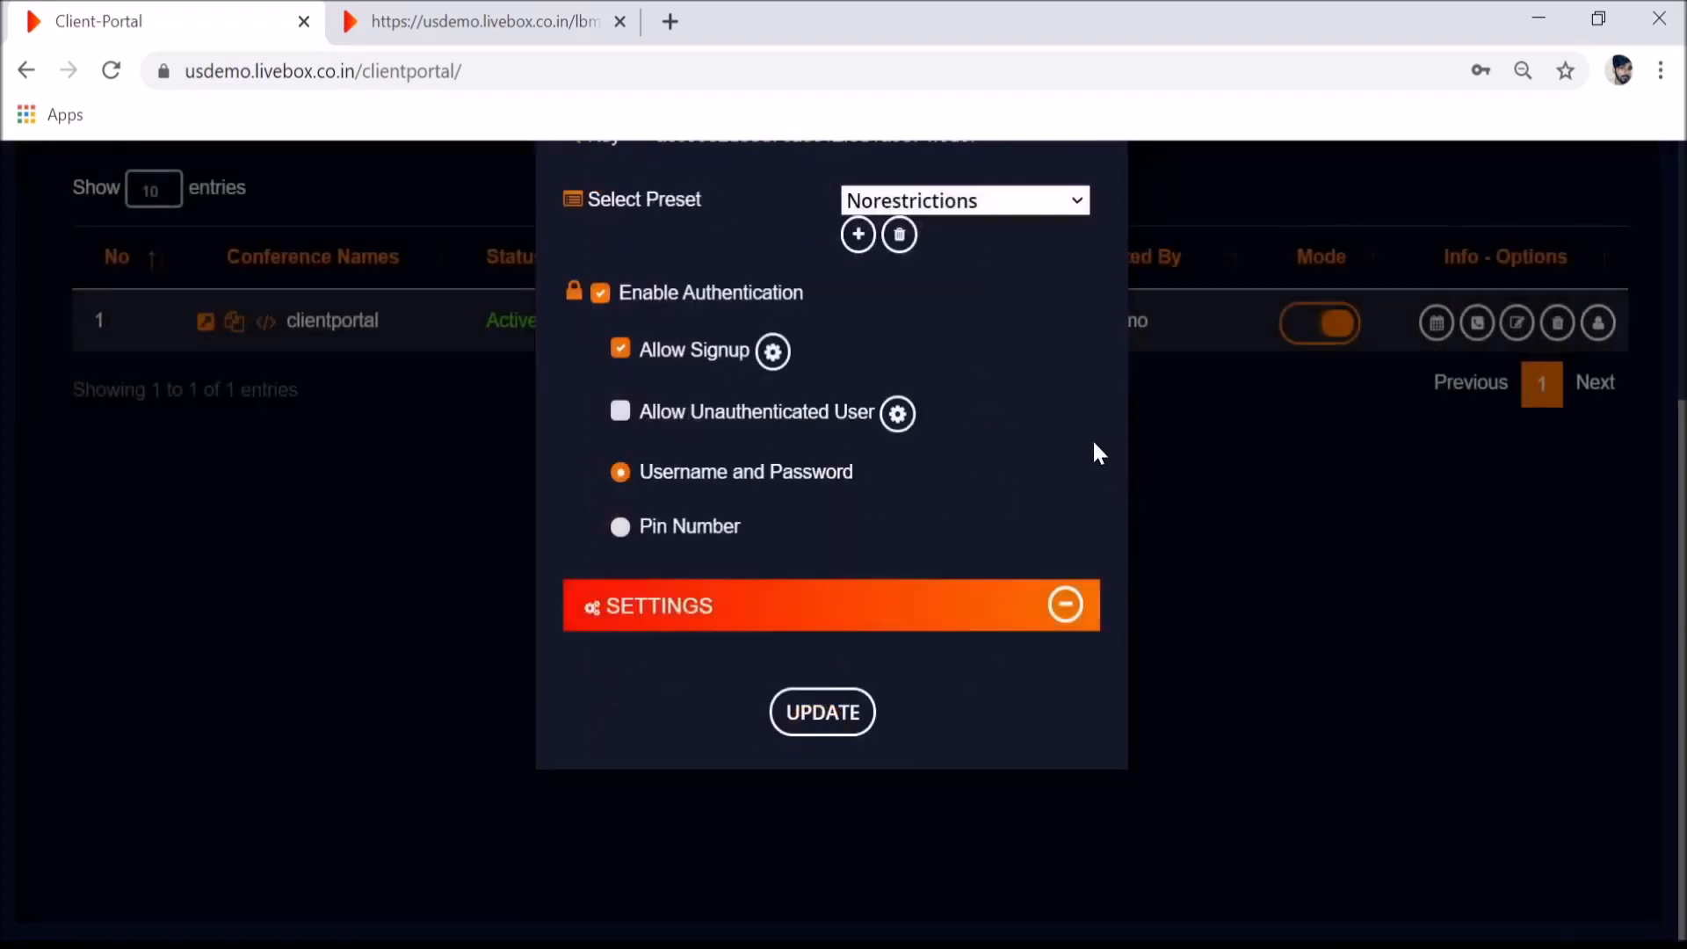
# - Save the updated conference details and return to the meeting tab
pyautogui.scroll(2, 1093, 439)
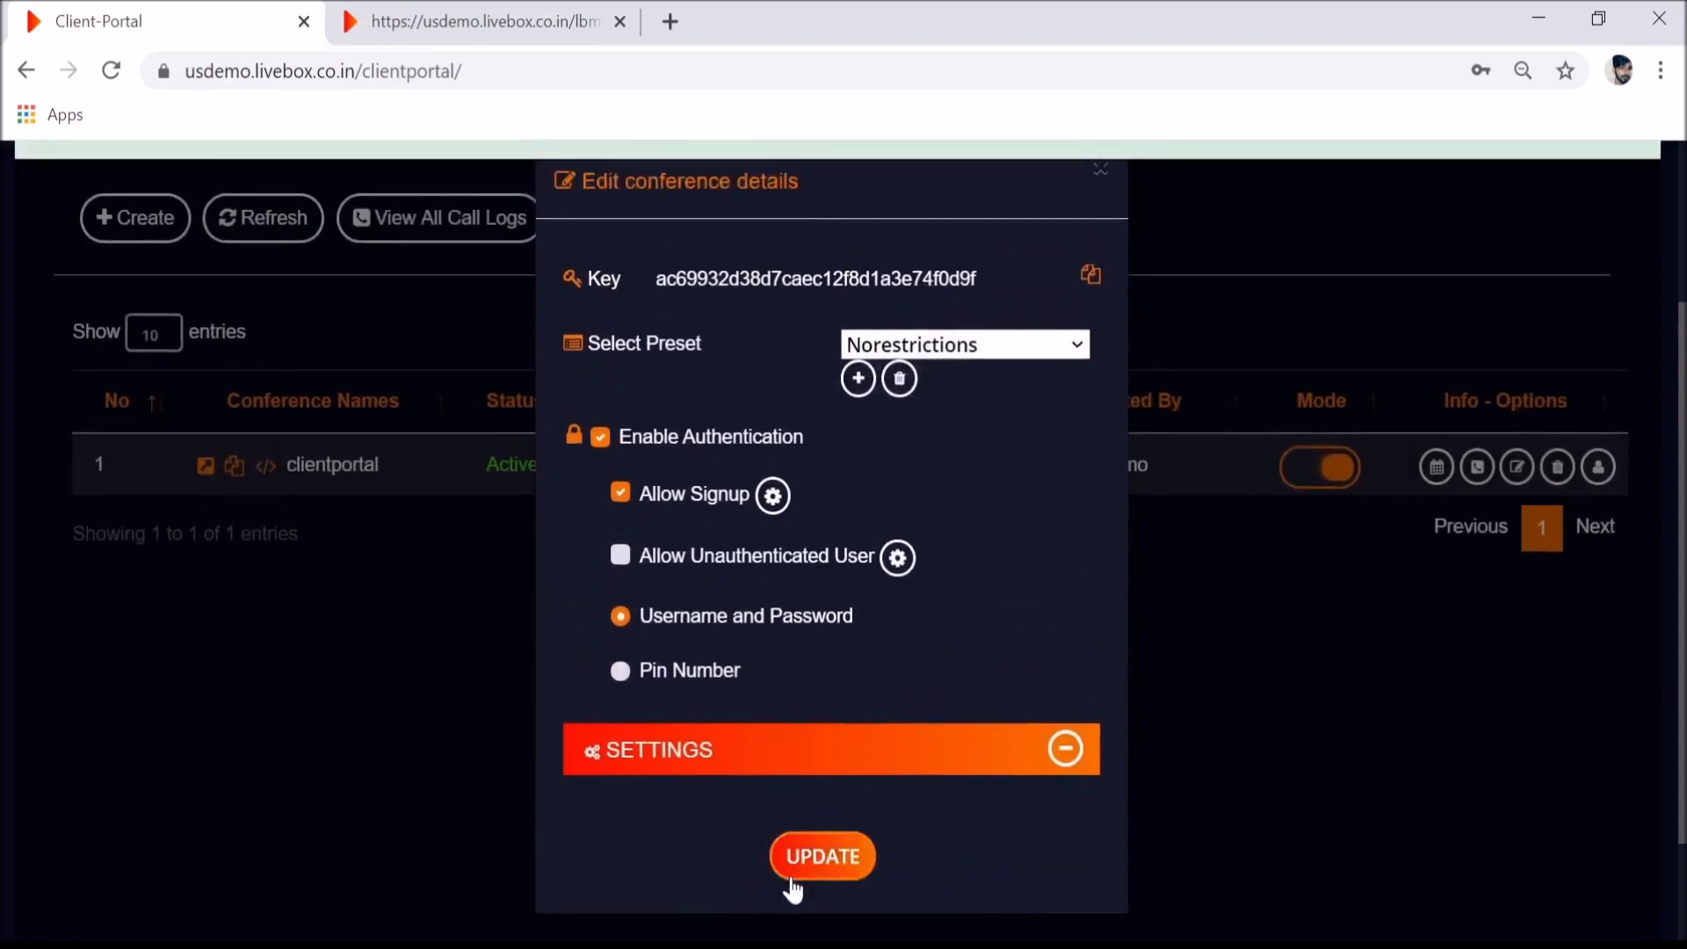
pyautogui.click(791, 883)
pyautogui.click(516, 19)
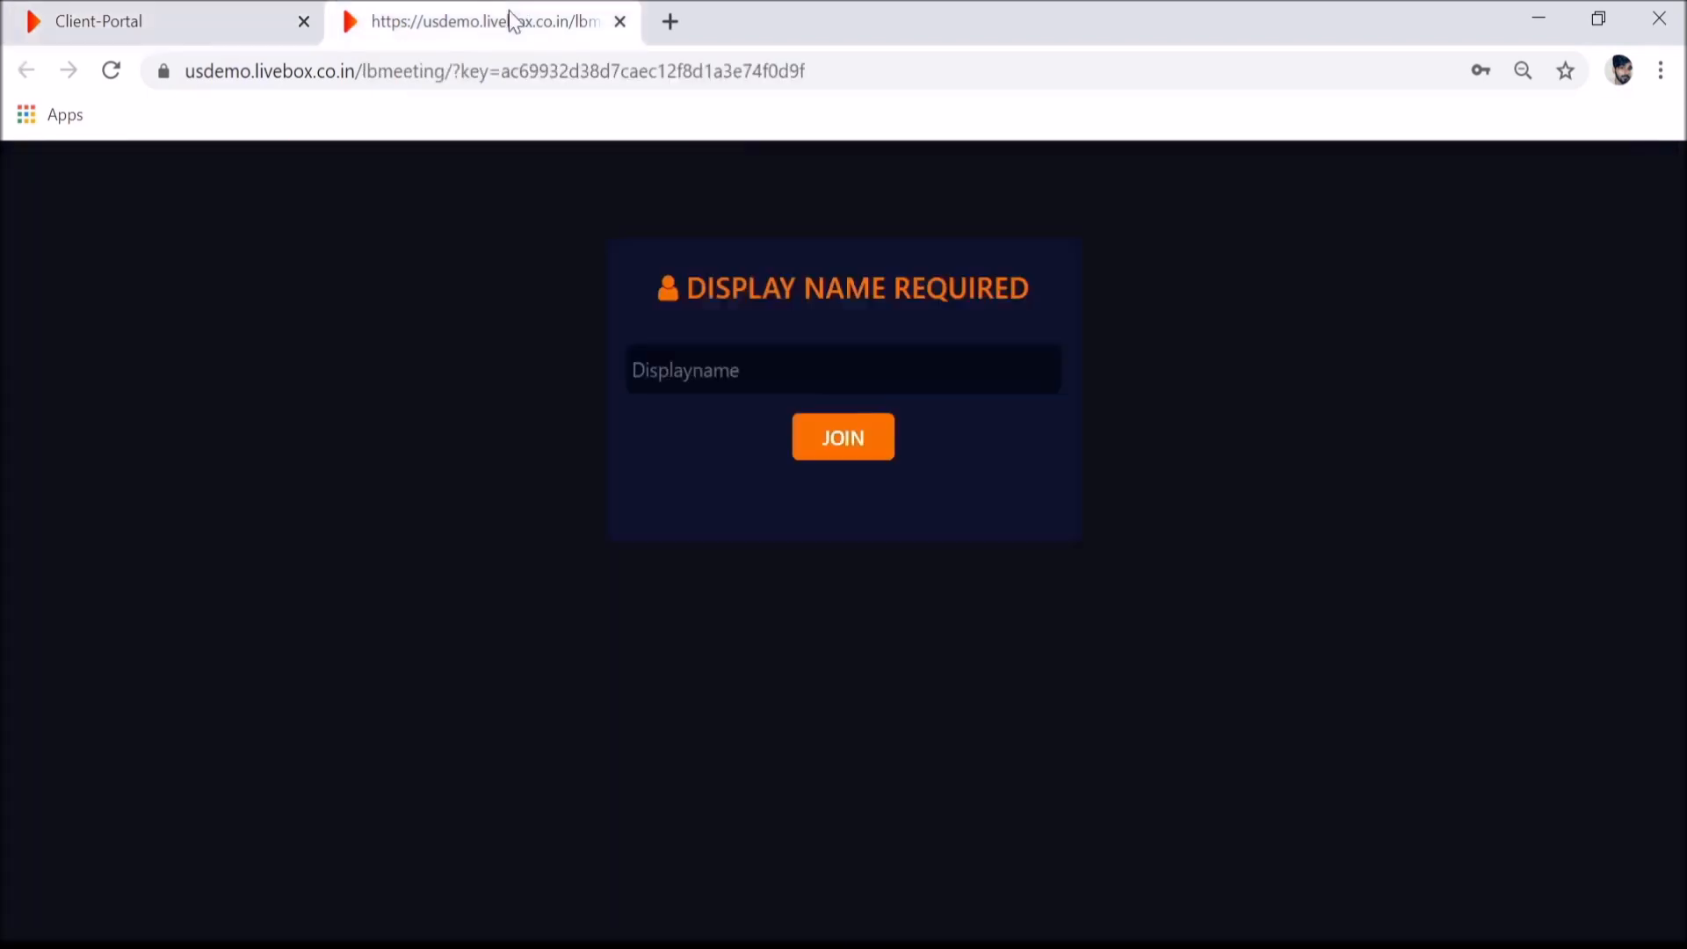
# - Register account 'user1' through Sign Up, entering and confirming its password and an e-mail address
pyautogui.click(112, 70)
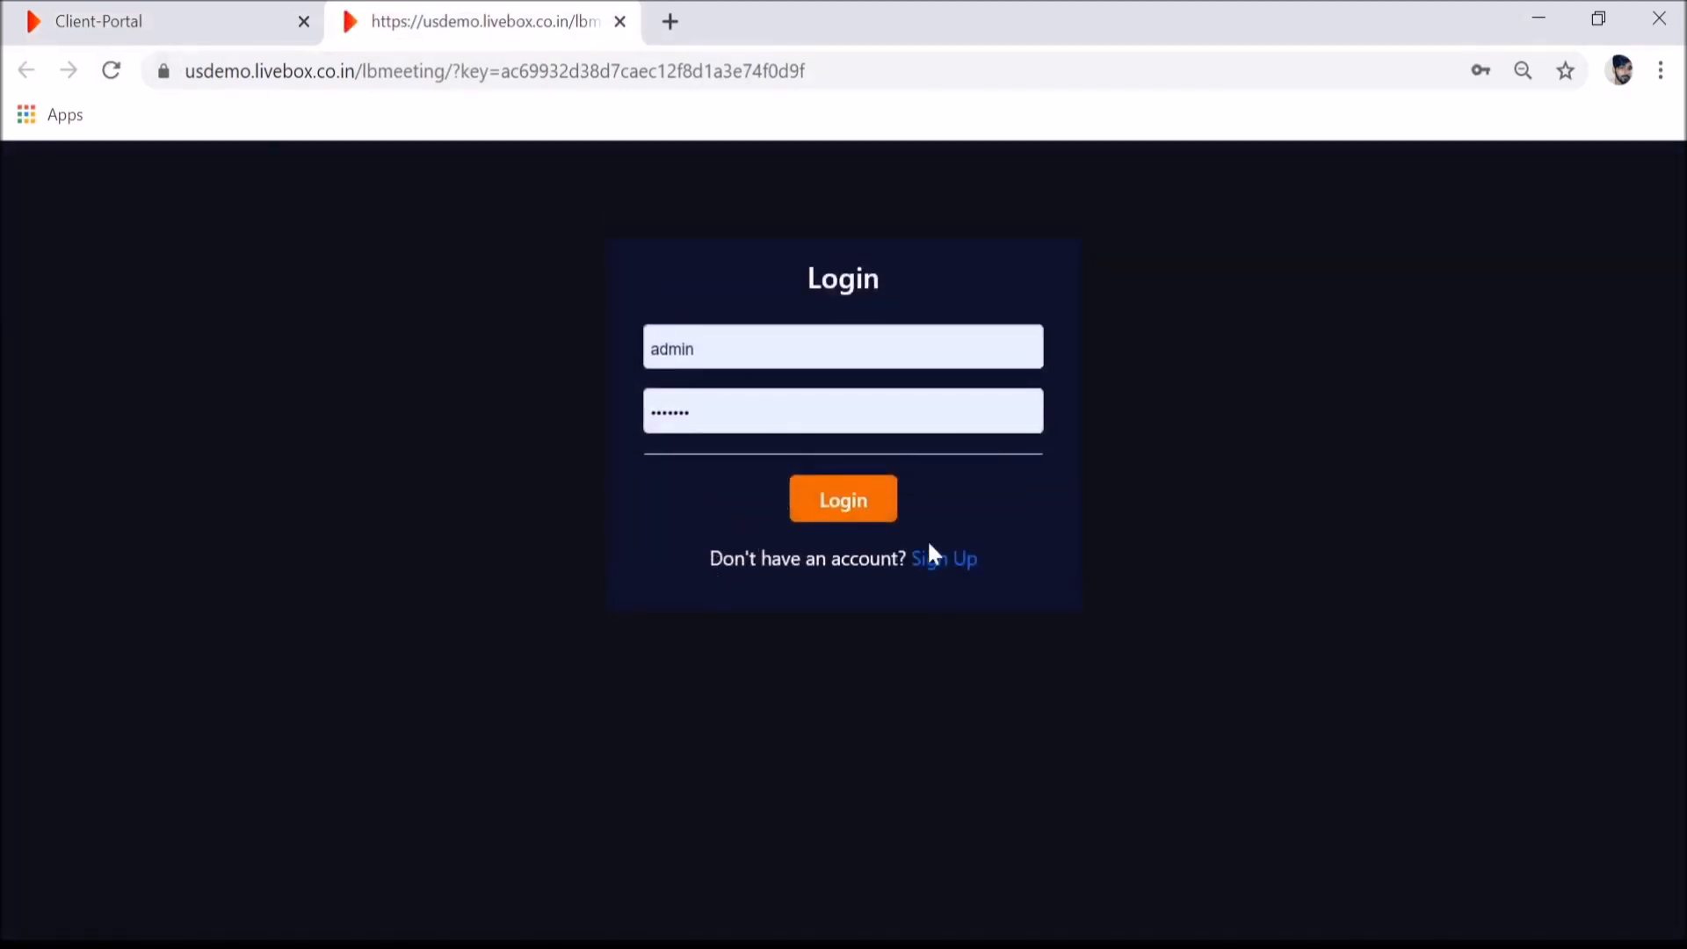
pyautogui.click(934, 569)
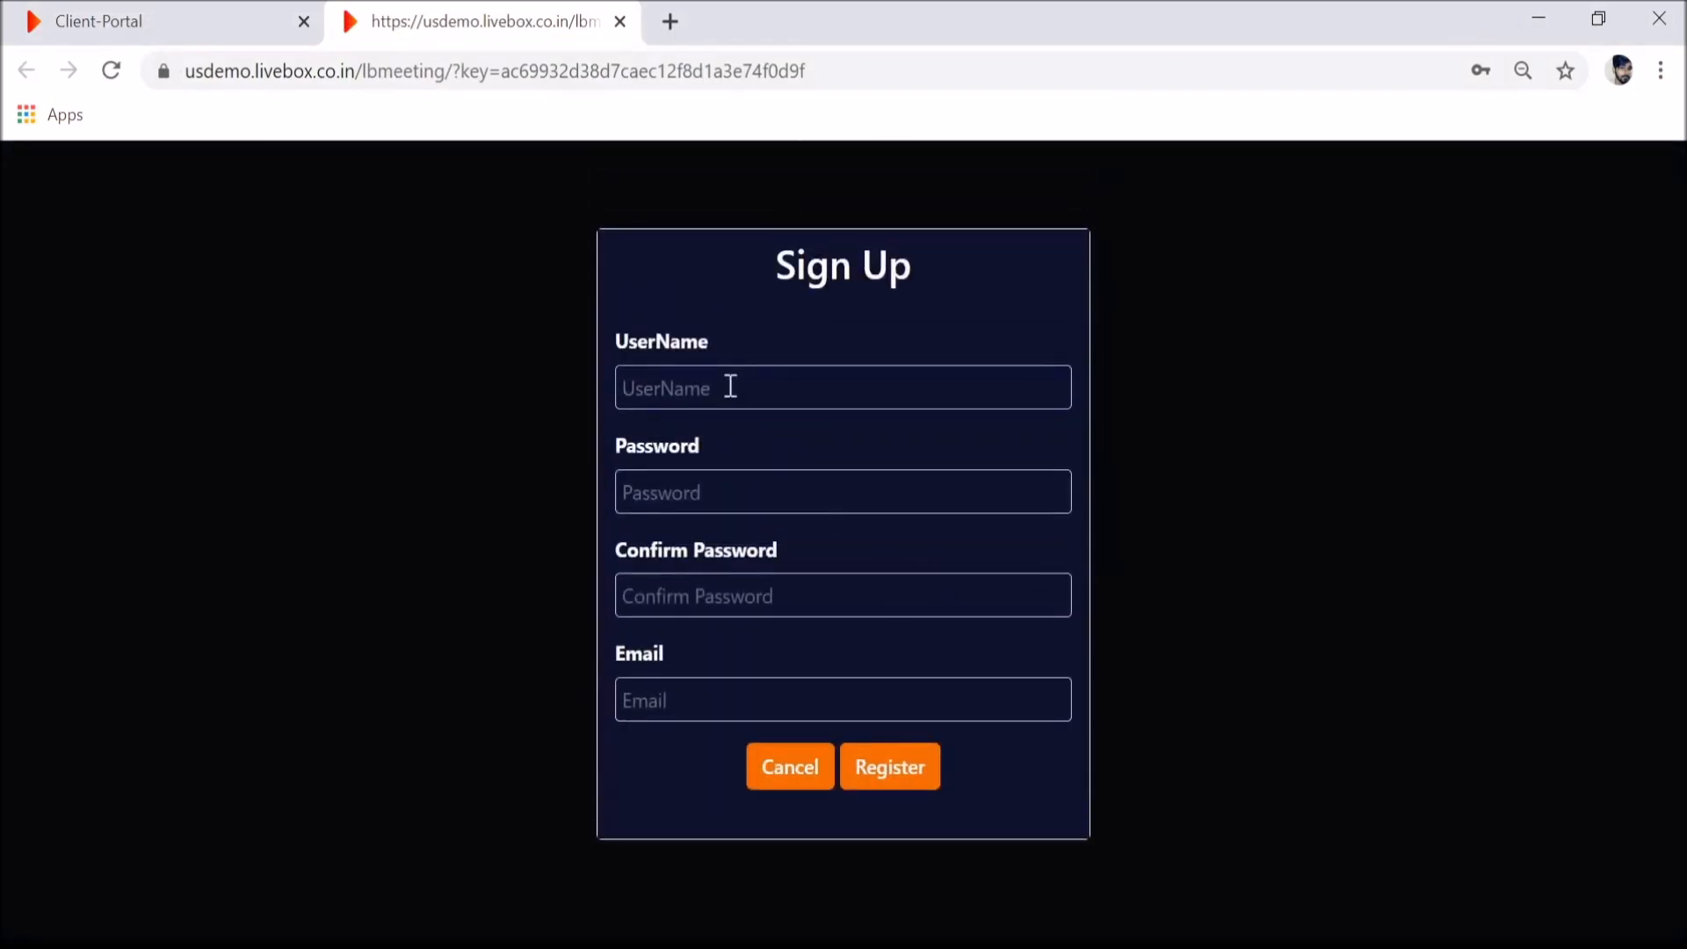
pyautogui.write('user1')
pyautogui.press('Tab')
pyautogui.write('12345')
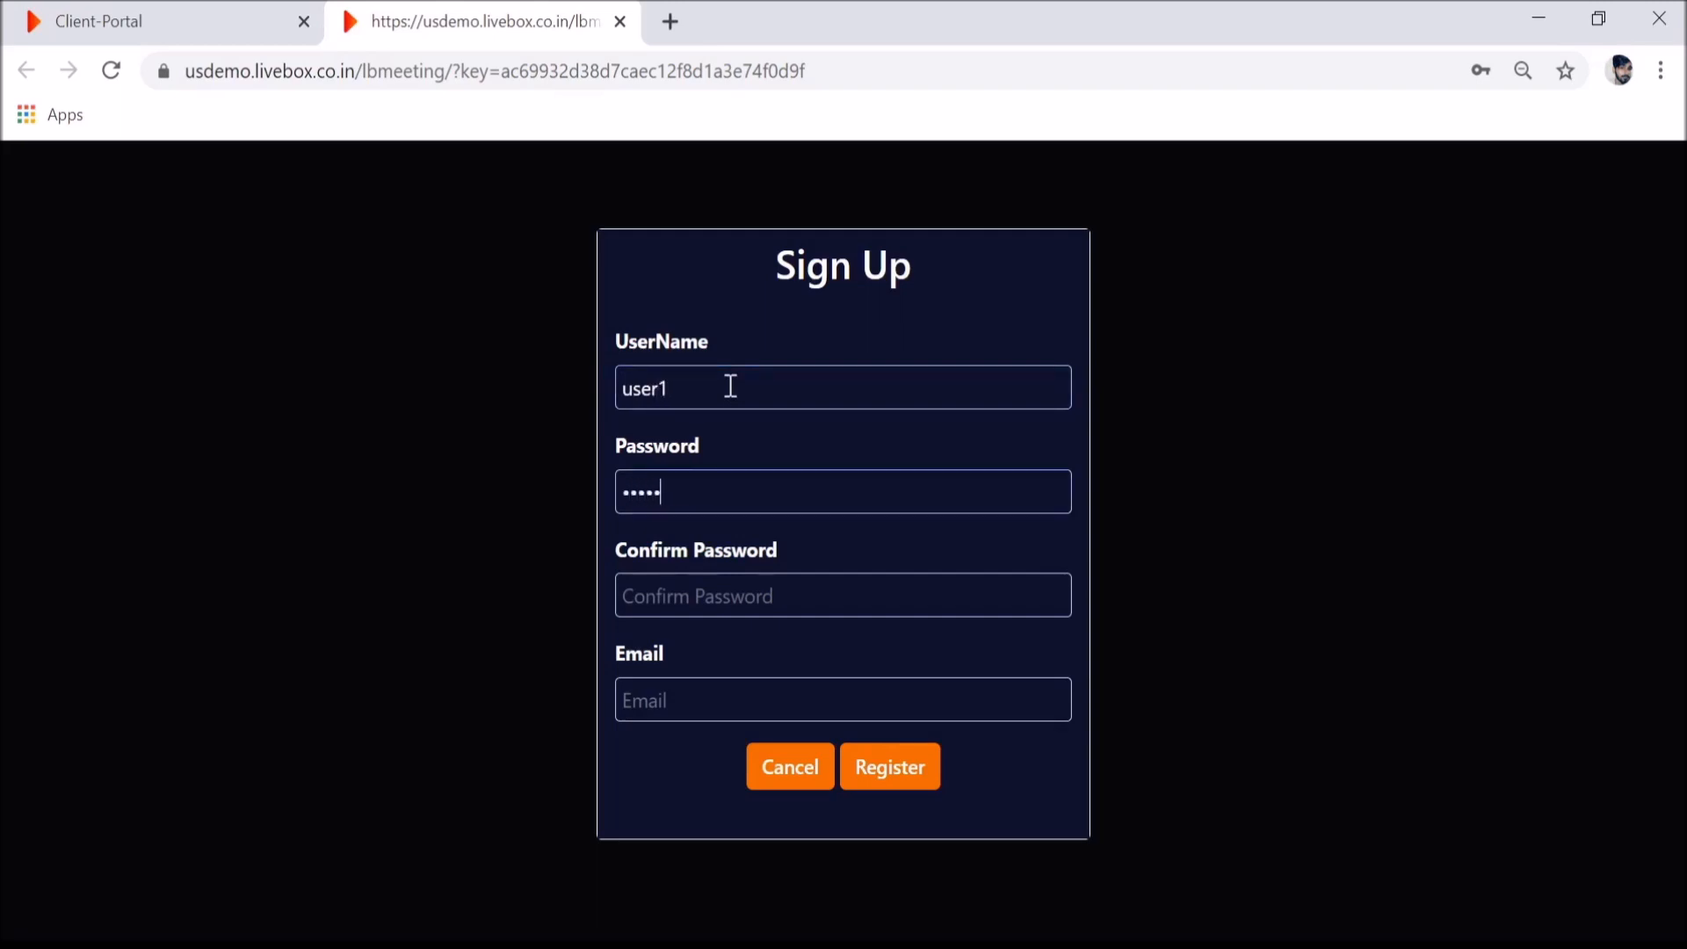
pyautogui.press('Tab')
pyautogui.write('12345')
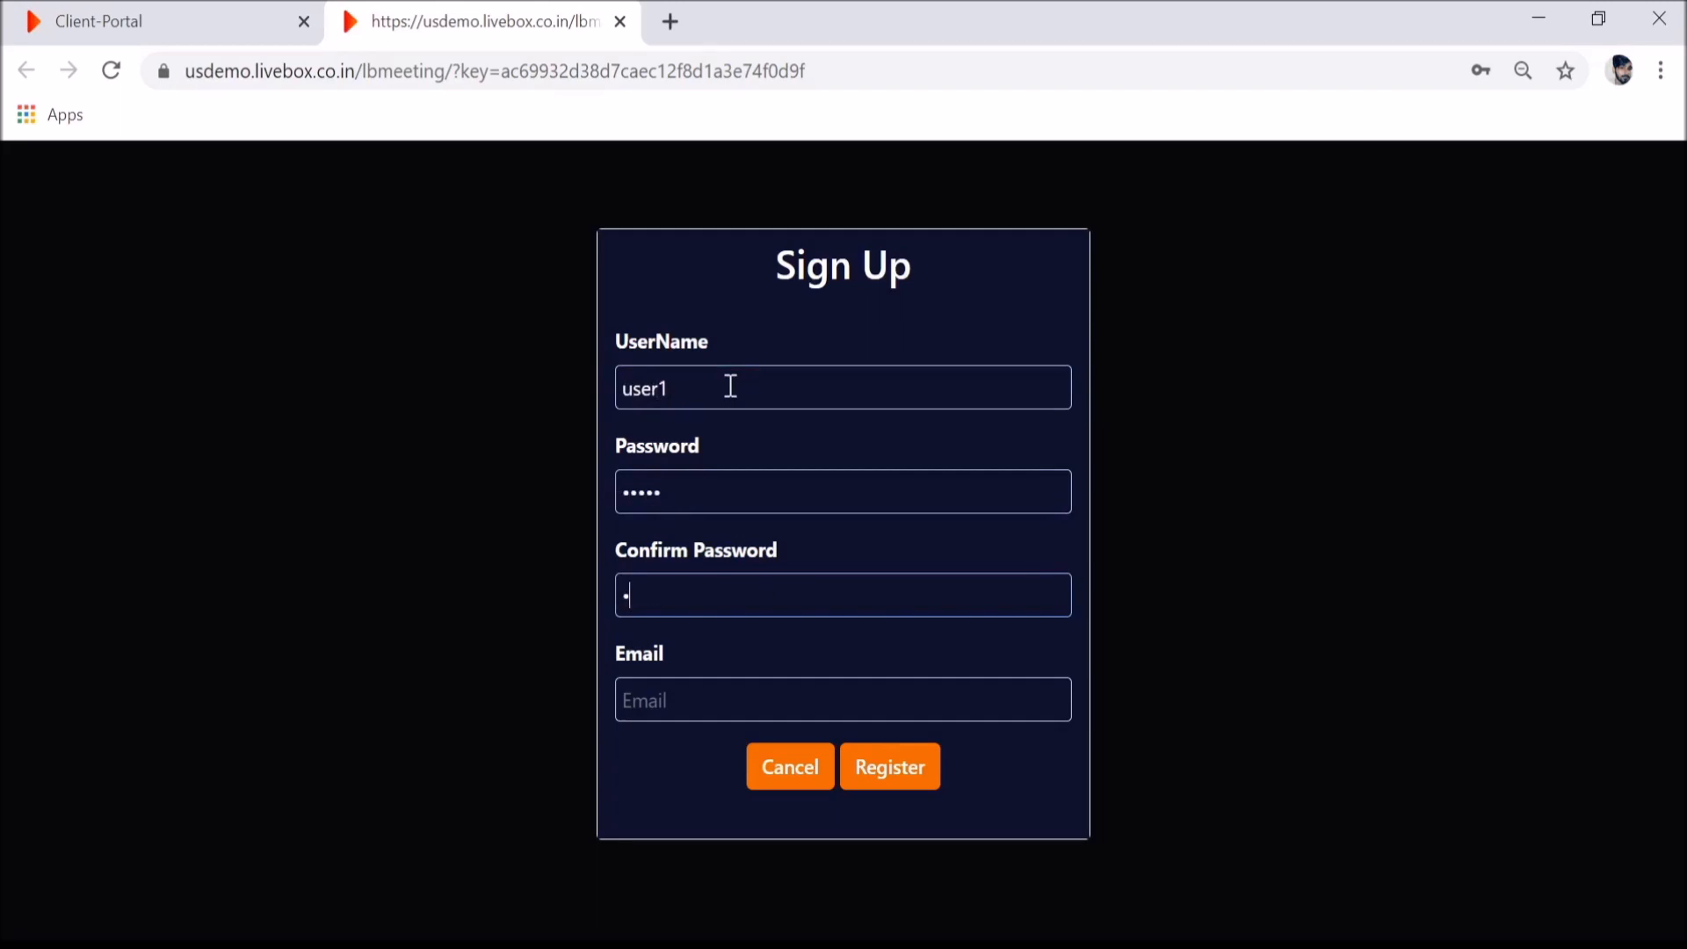
pyautogui.press('Tab')
pyautogui.write('use')
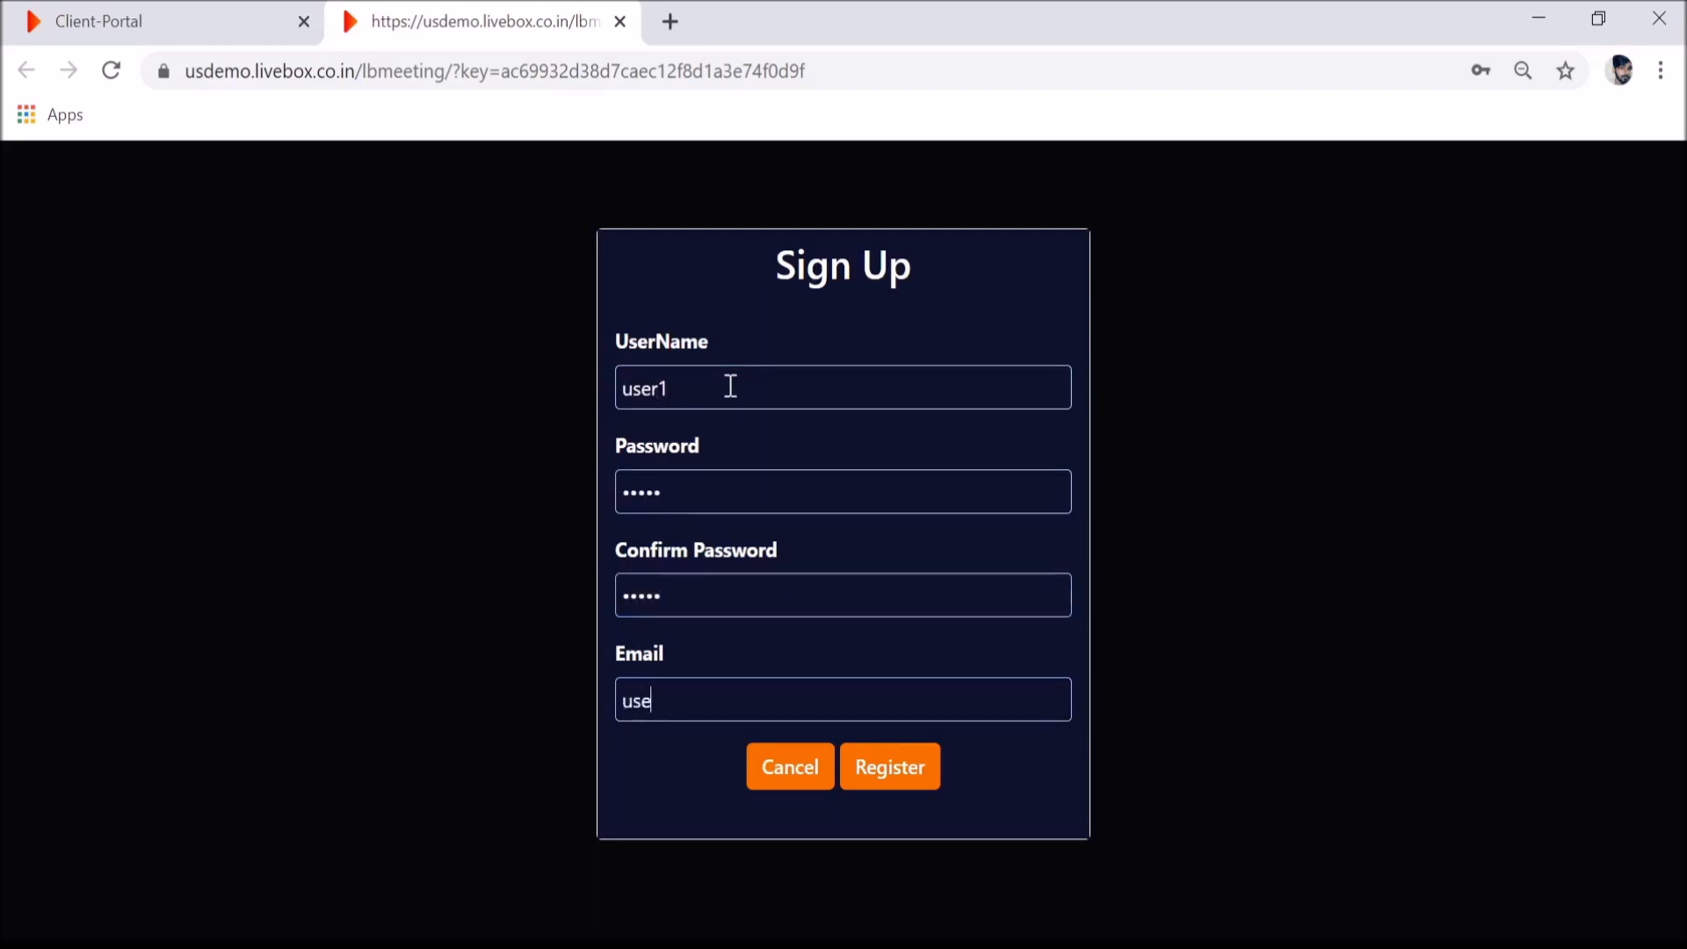
pyautogui.write('r1@test.com')
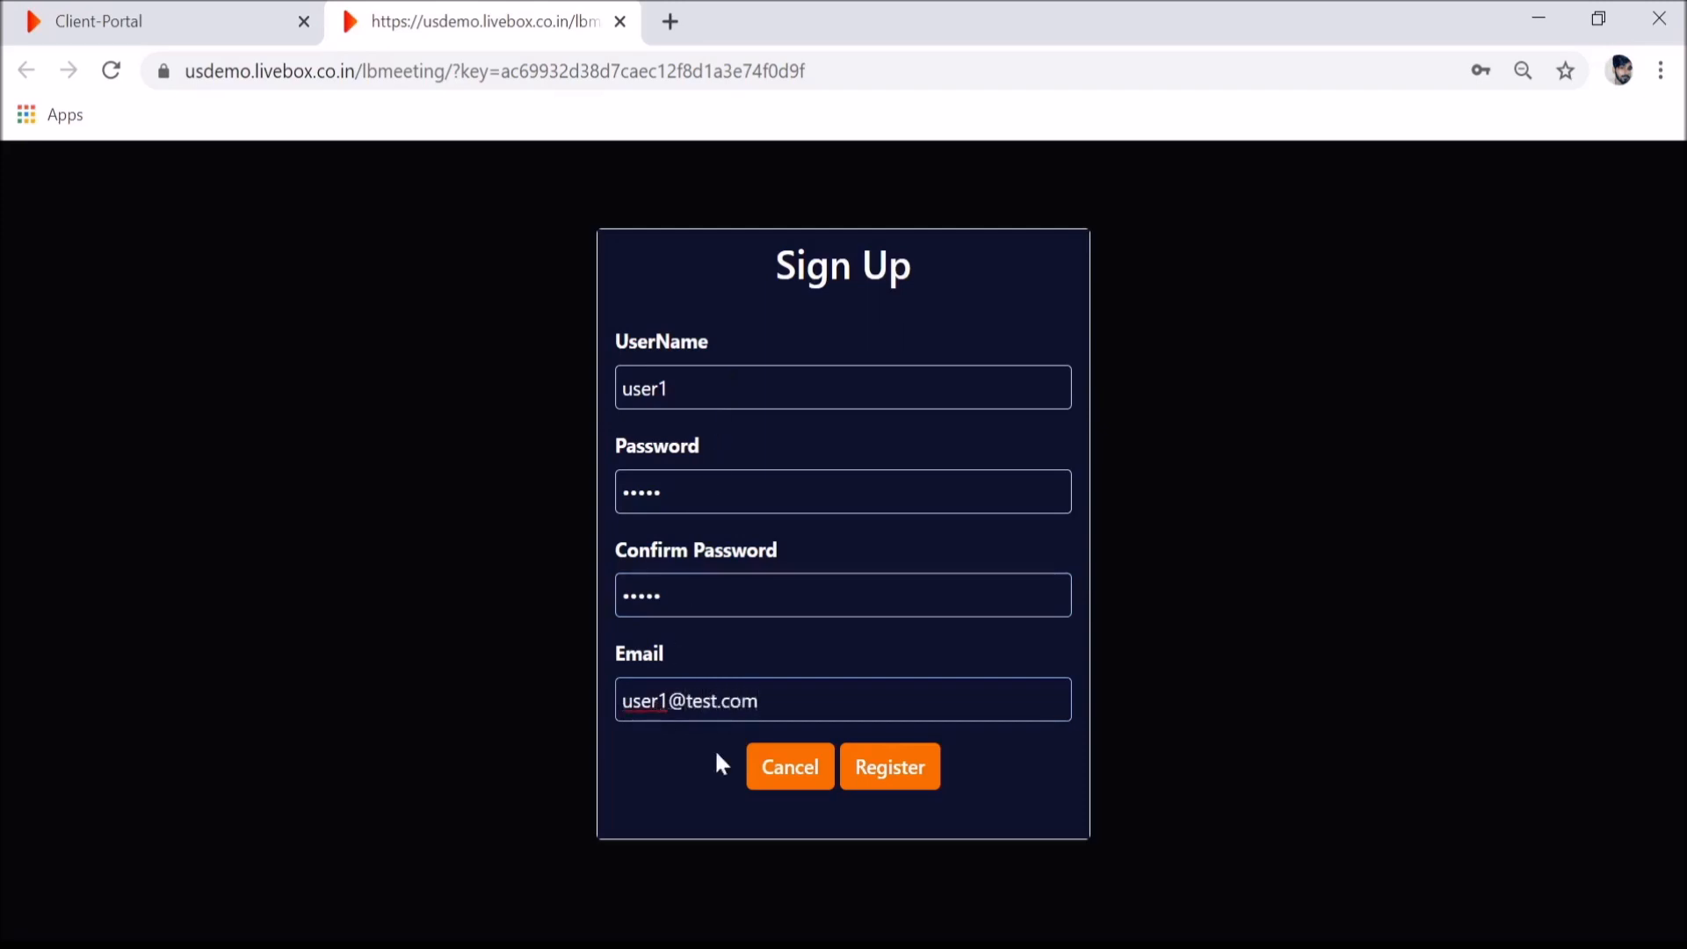
pyautogui.click(891, 778)
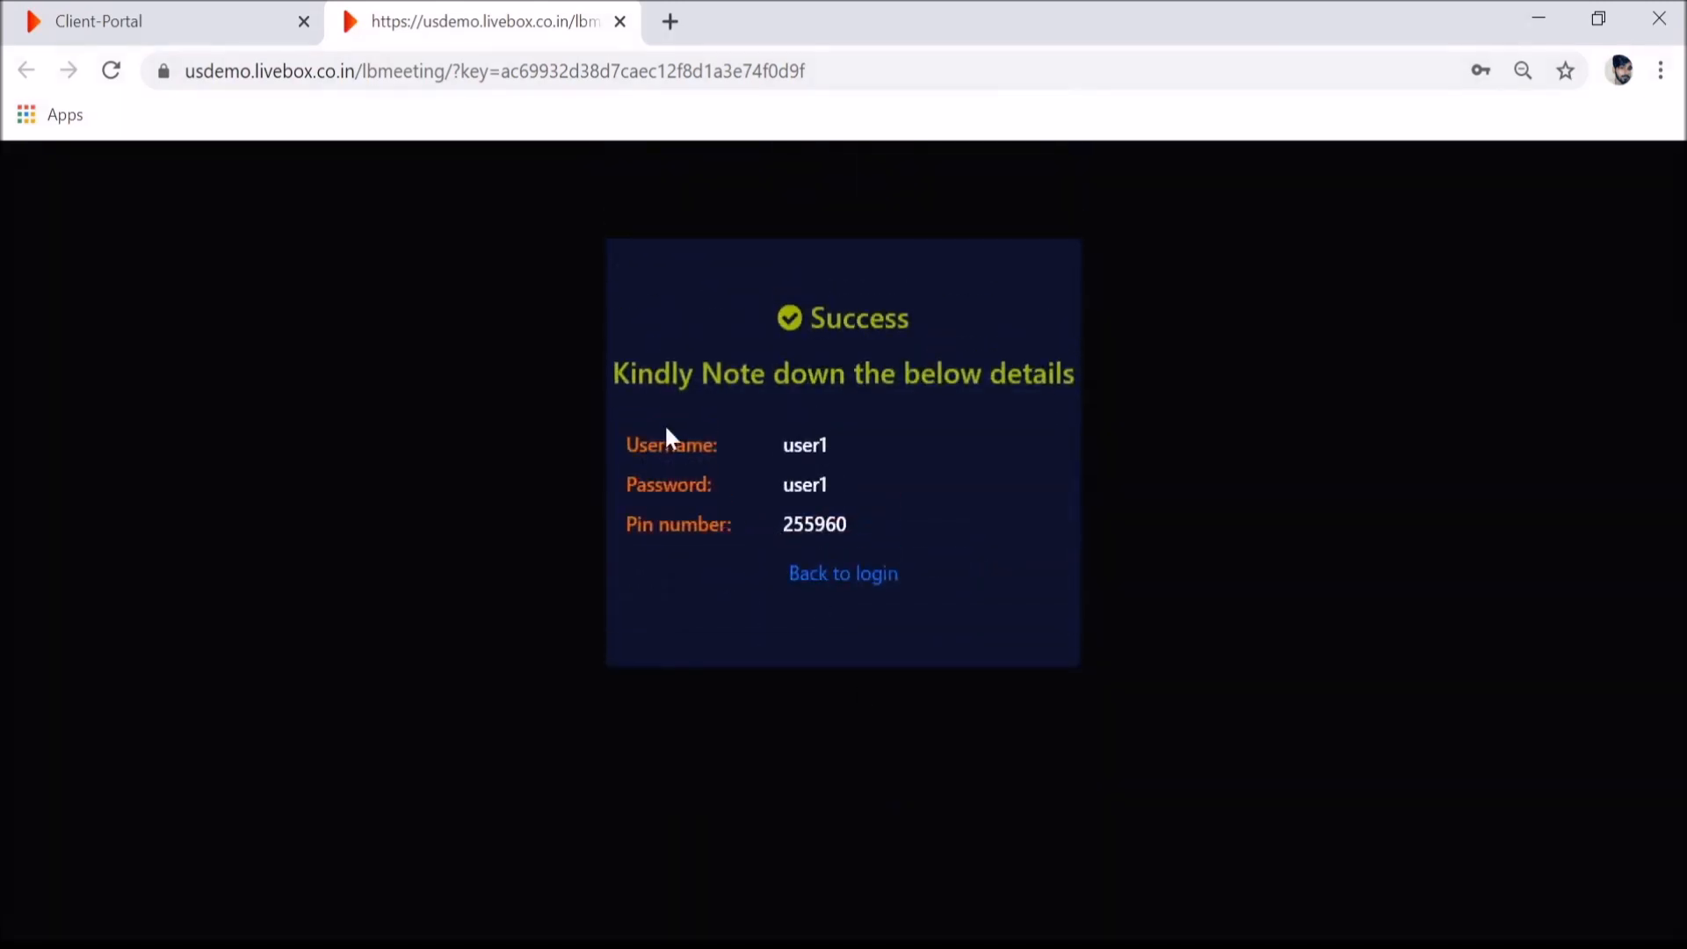
pyautogui.click(804, 576)
# - Replace the autofilled username with user1 and log into the meeting with its password
pyautogui.click(727, 350)
pyautogui.doubleClick(727, 351)
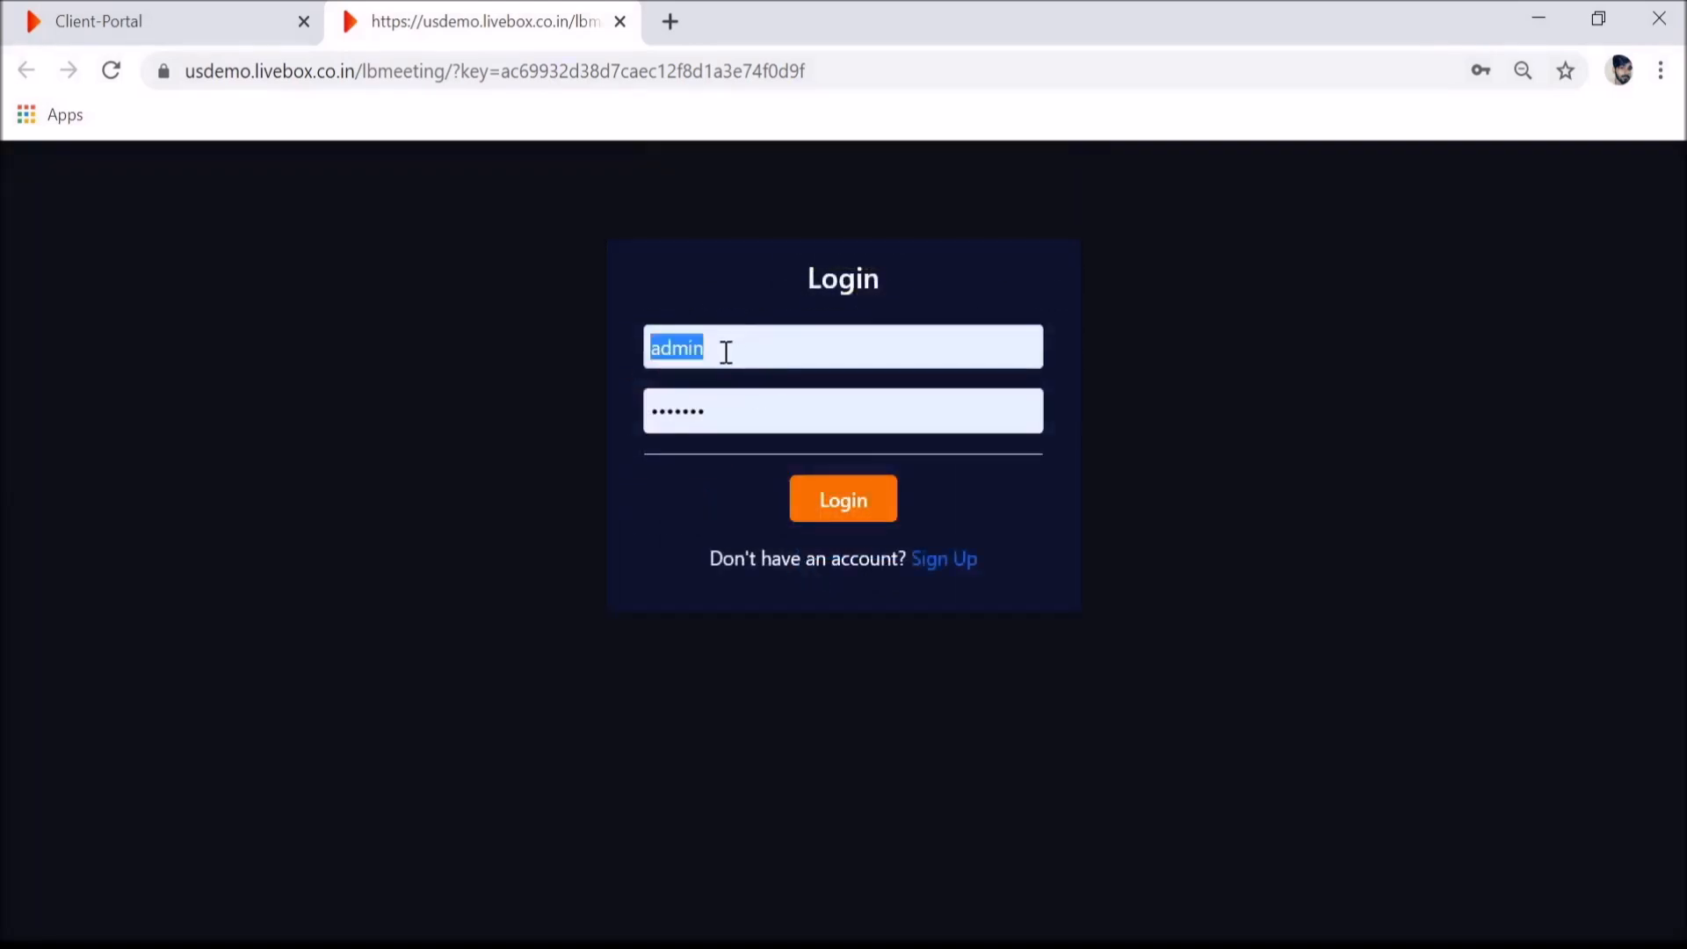
pyautogui.press('BackSpace')
pyautogui.write('user1')
pyautogui.press('Tab')
pyautogui.write('*****')
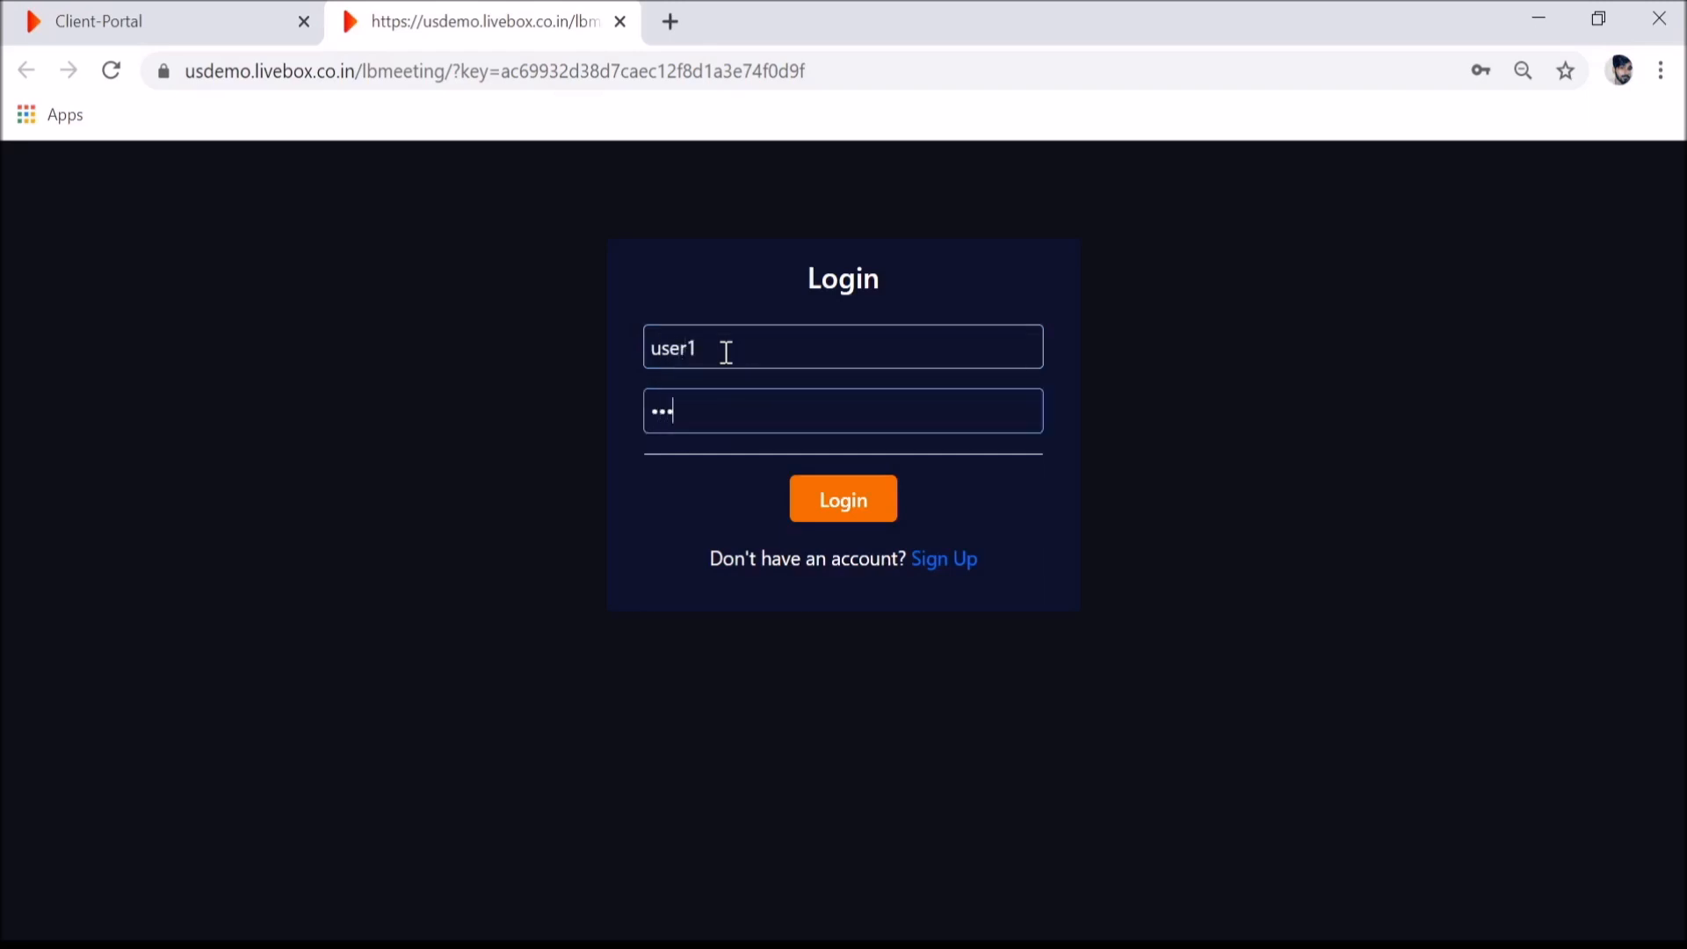
pyautogui.click(843, 503)
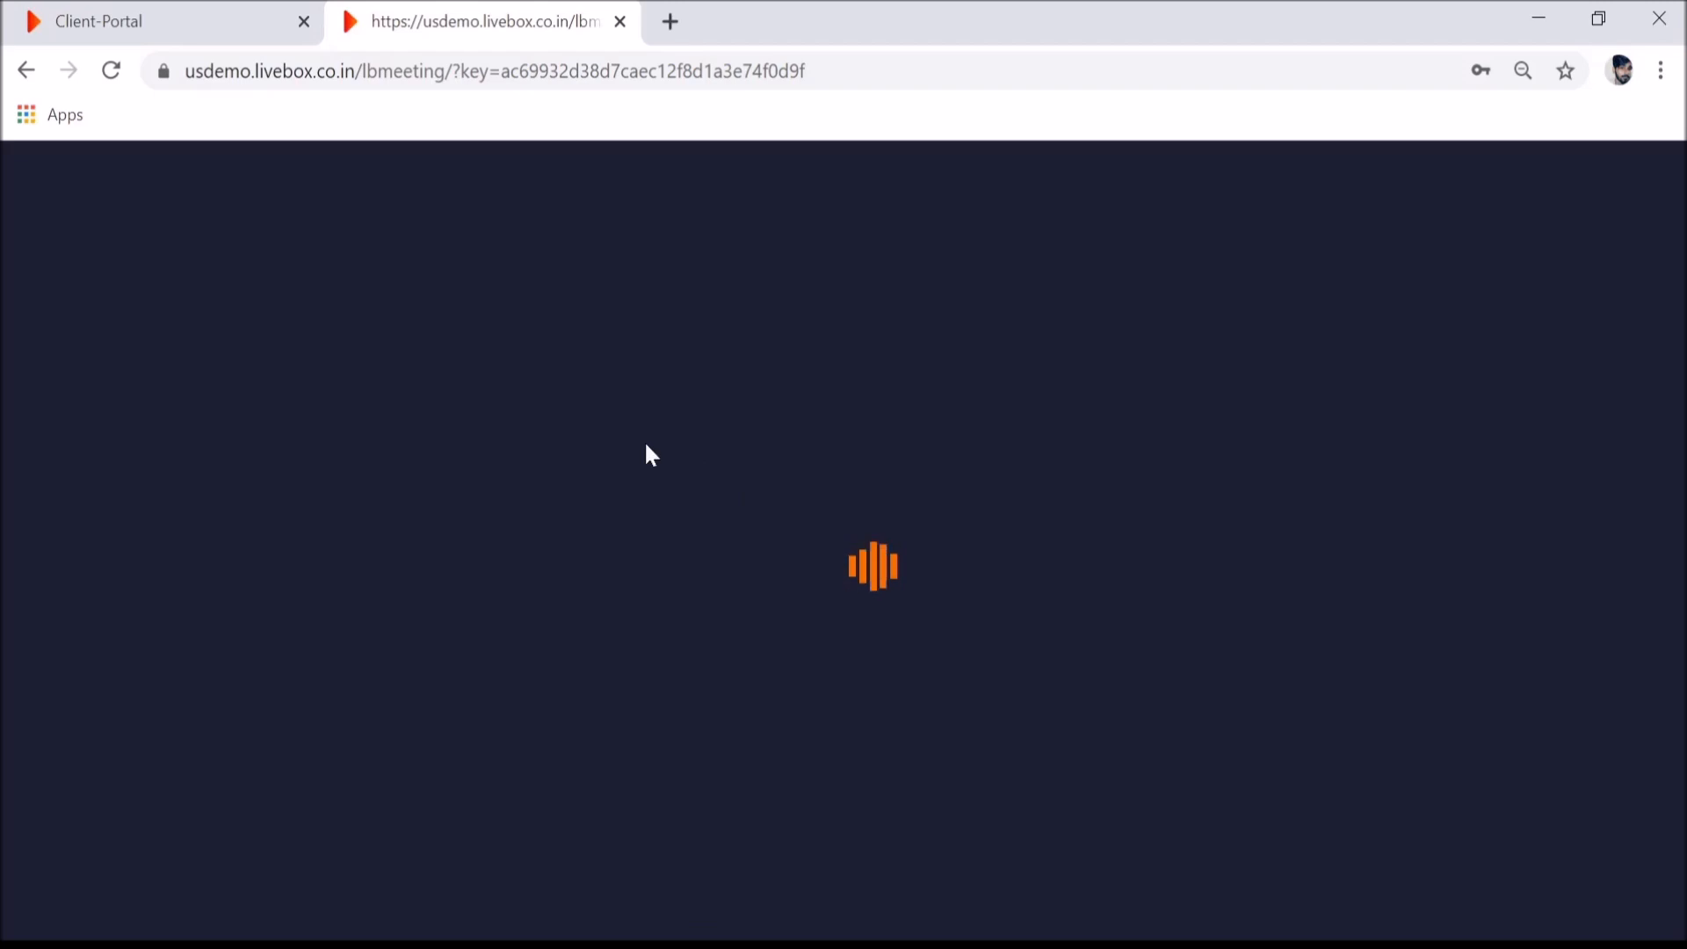
pyautogui.click(136, 11)
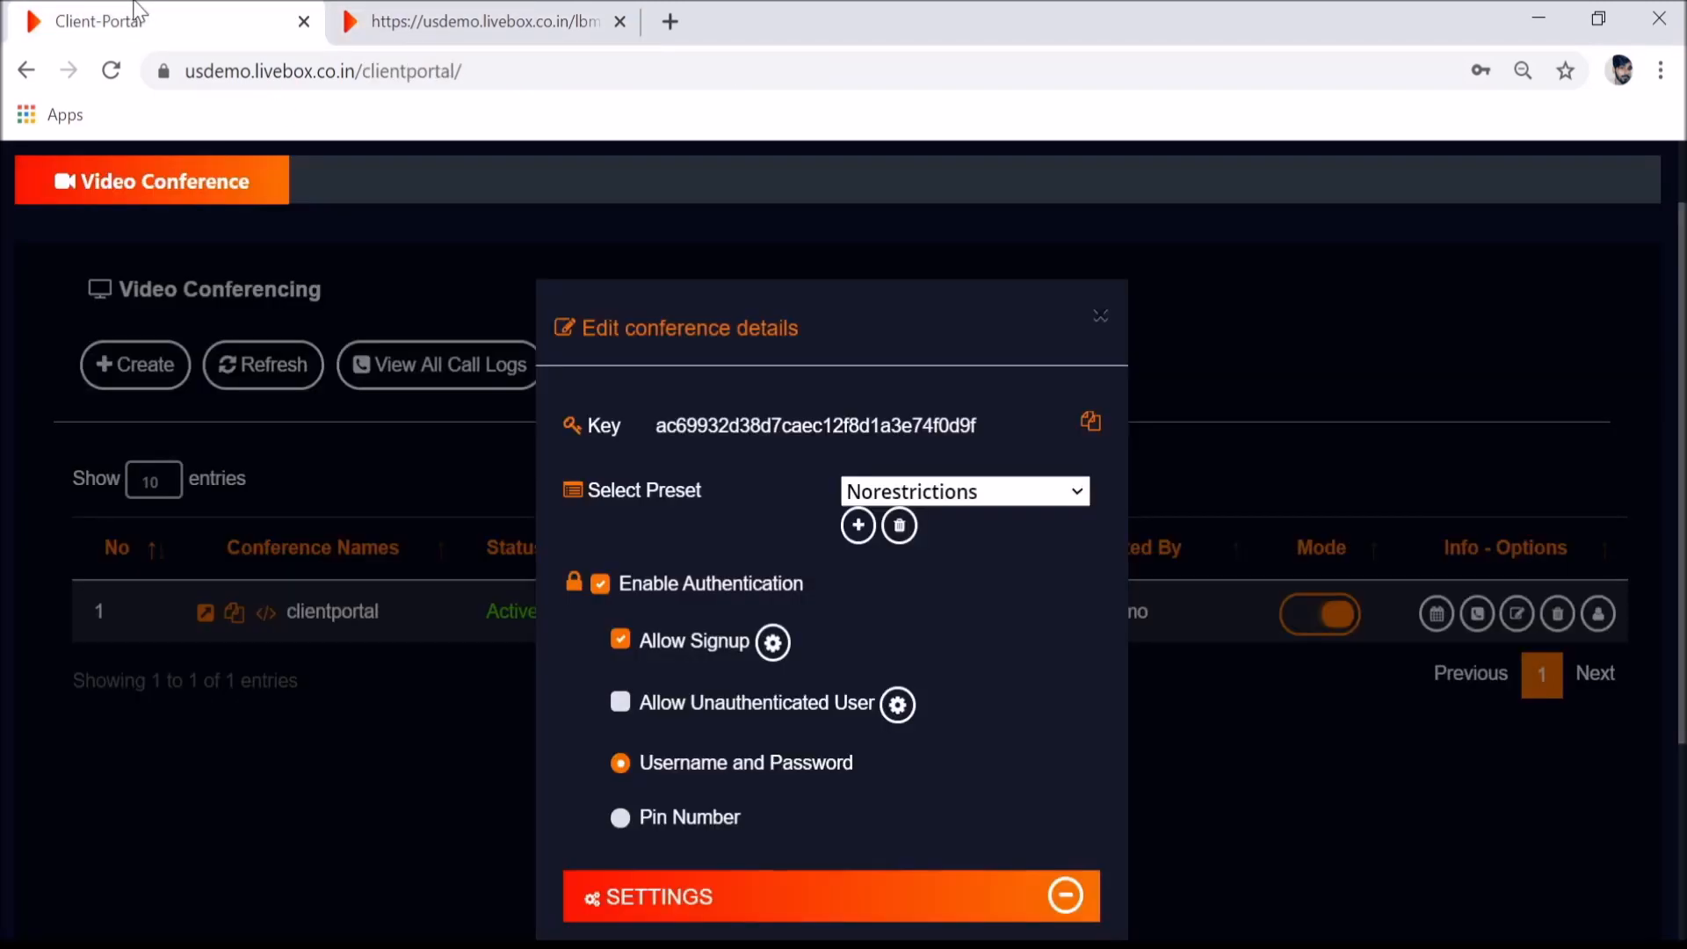
# - Close the edit dialog and open clientportal's user list, which shows user1
pyautogui.click(1101, 325)
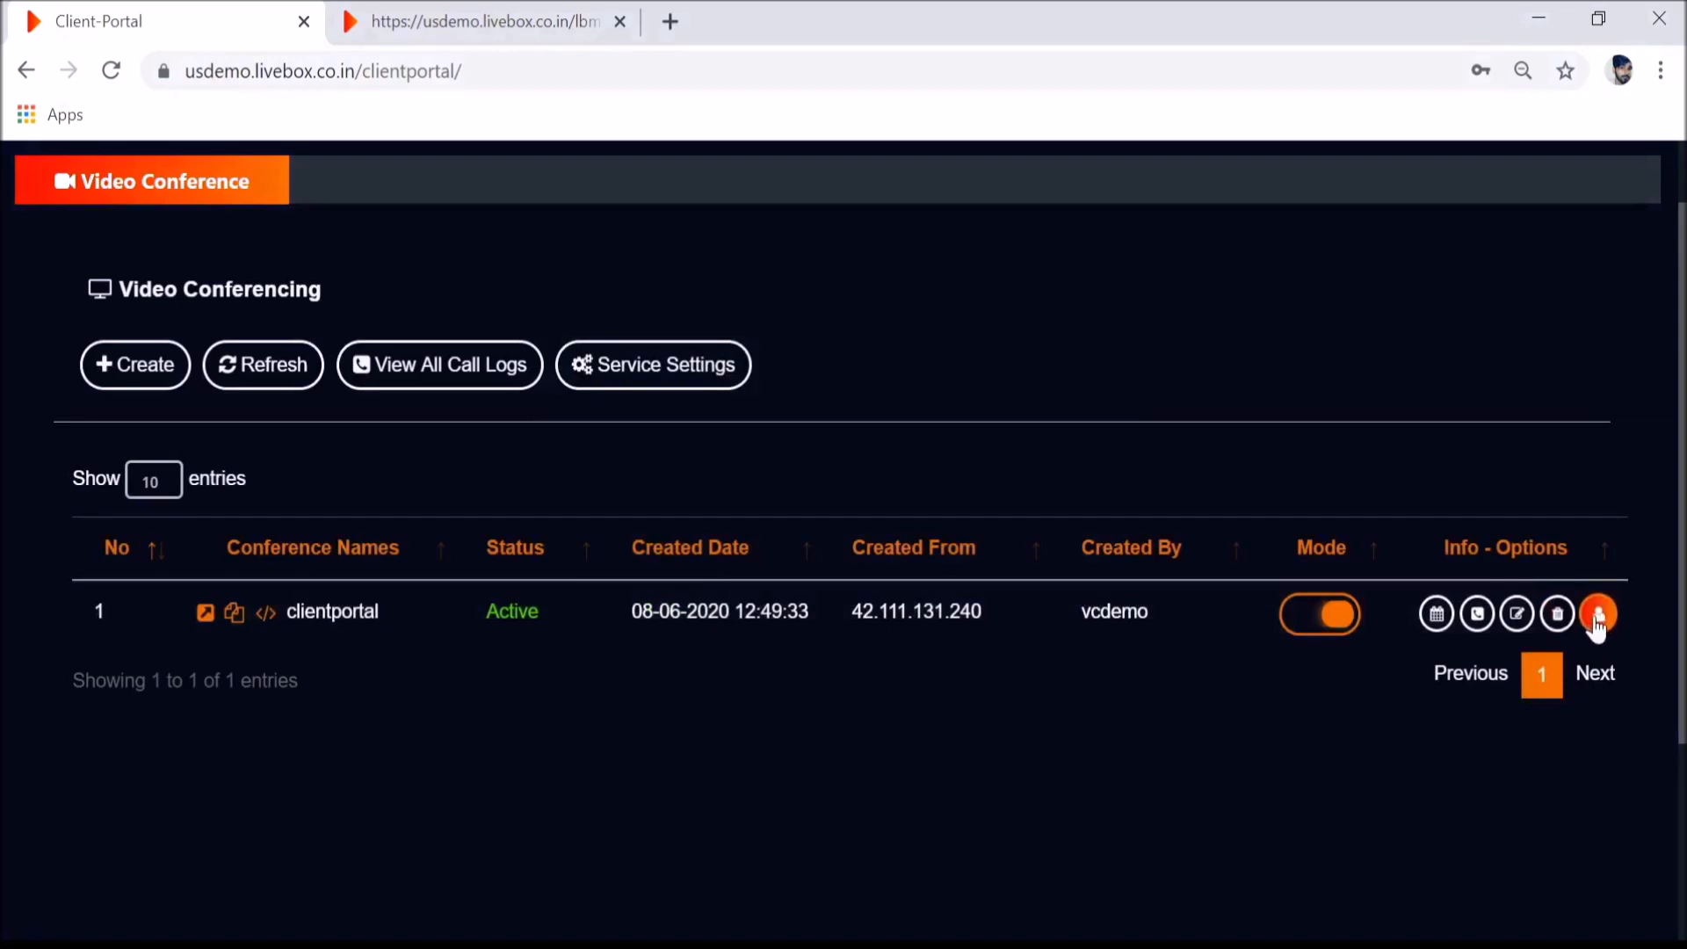
pyautogui.click(1598, 617)
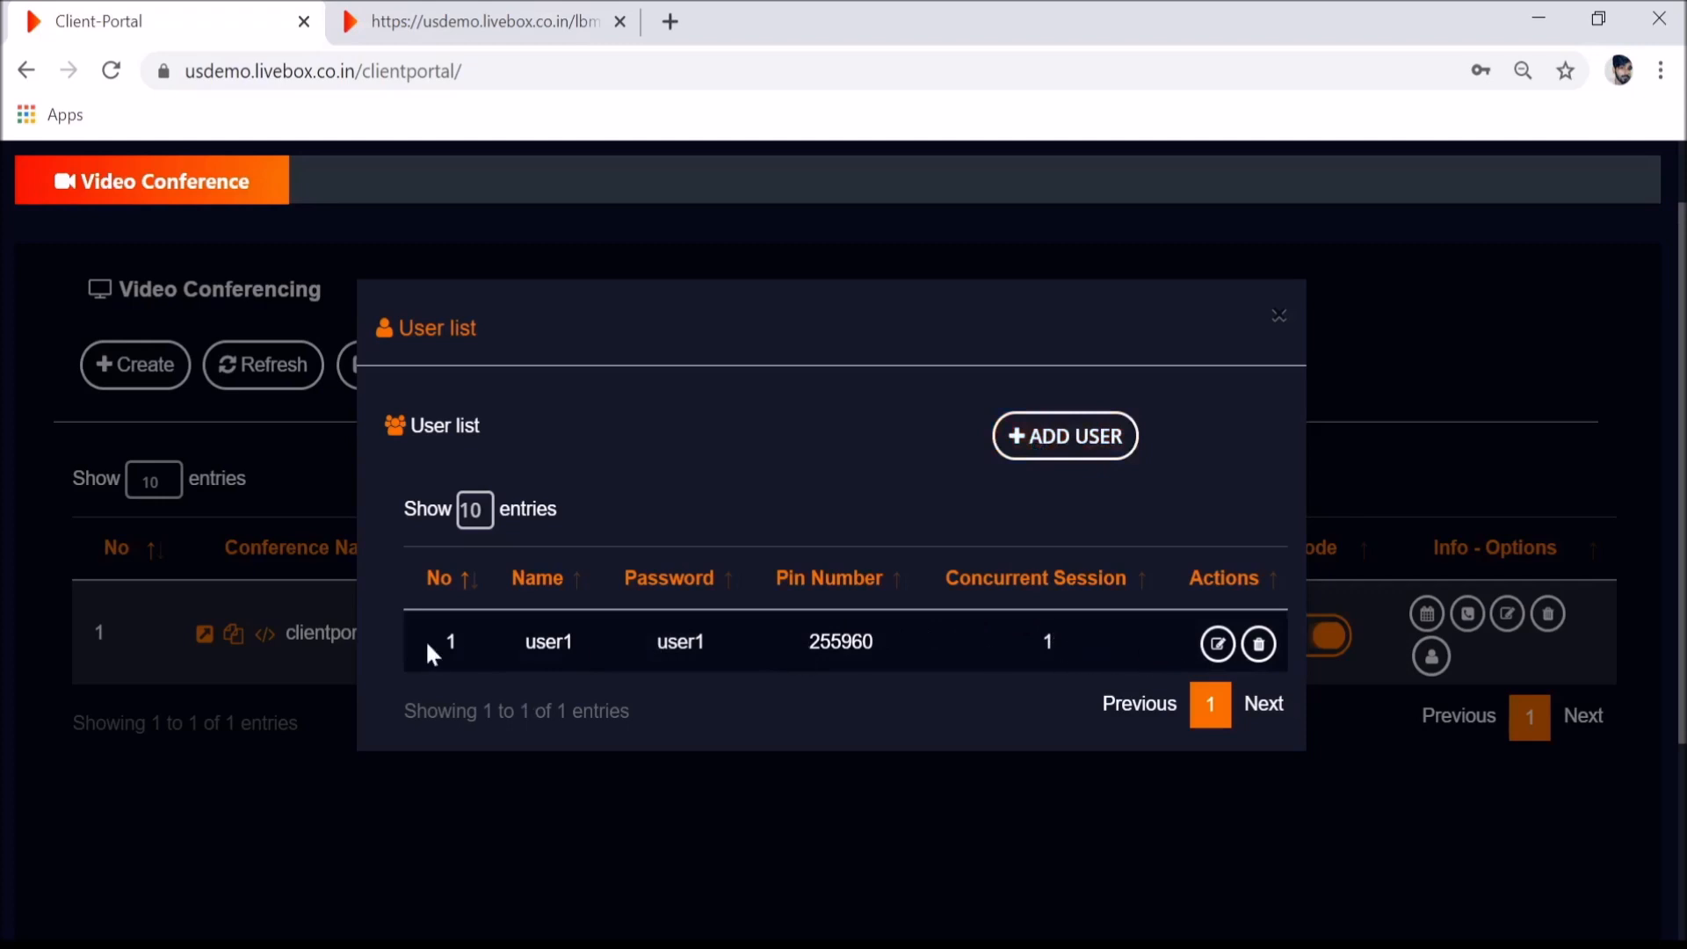
# - Start adding user2 with its password, 3 concurrent sessions and an e-mail address
pyautogui.click(1070, 444)
pyautogui.click(923, 429)
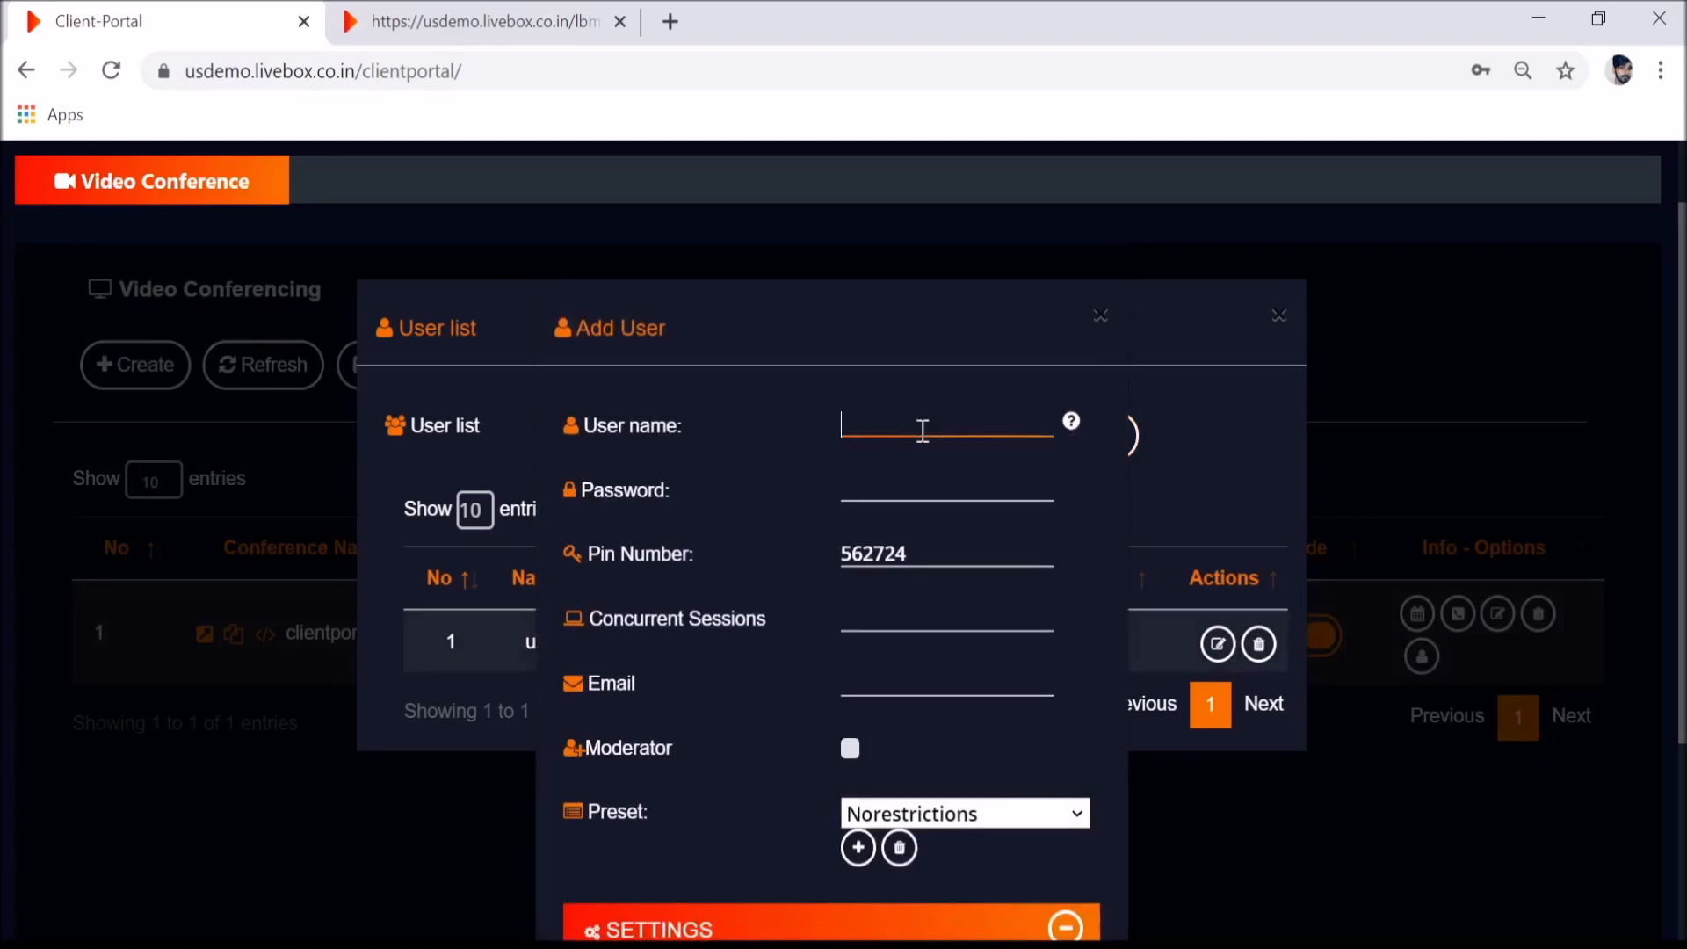
pyautogui.write('y')
pyautogui.press('BackSpace')
pyautogui.write('user2')
pyautogui.press('Tab')
pyautogui.write('user2')
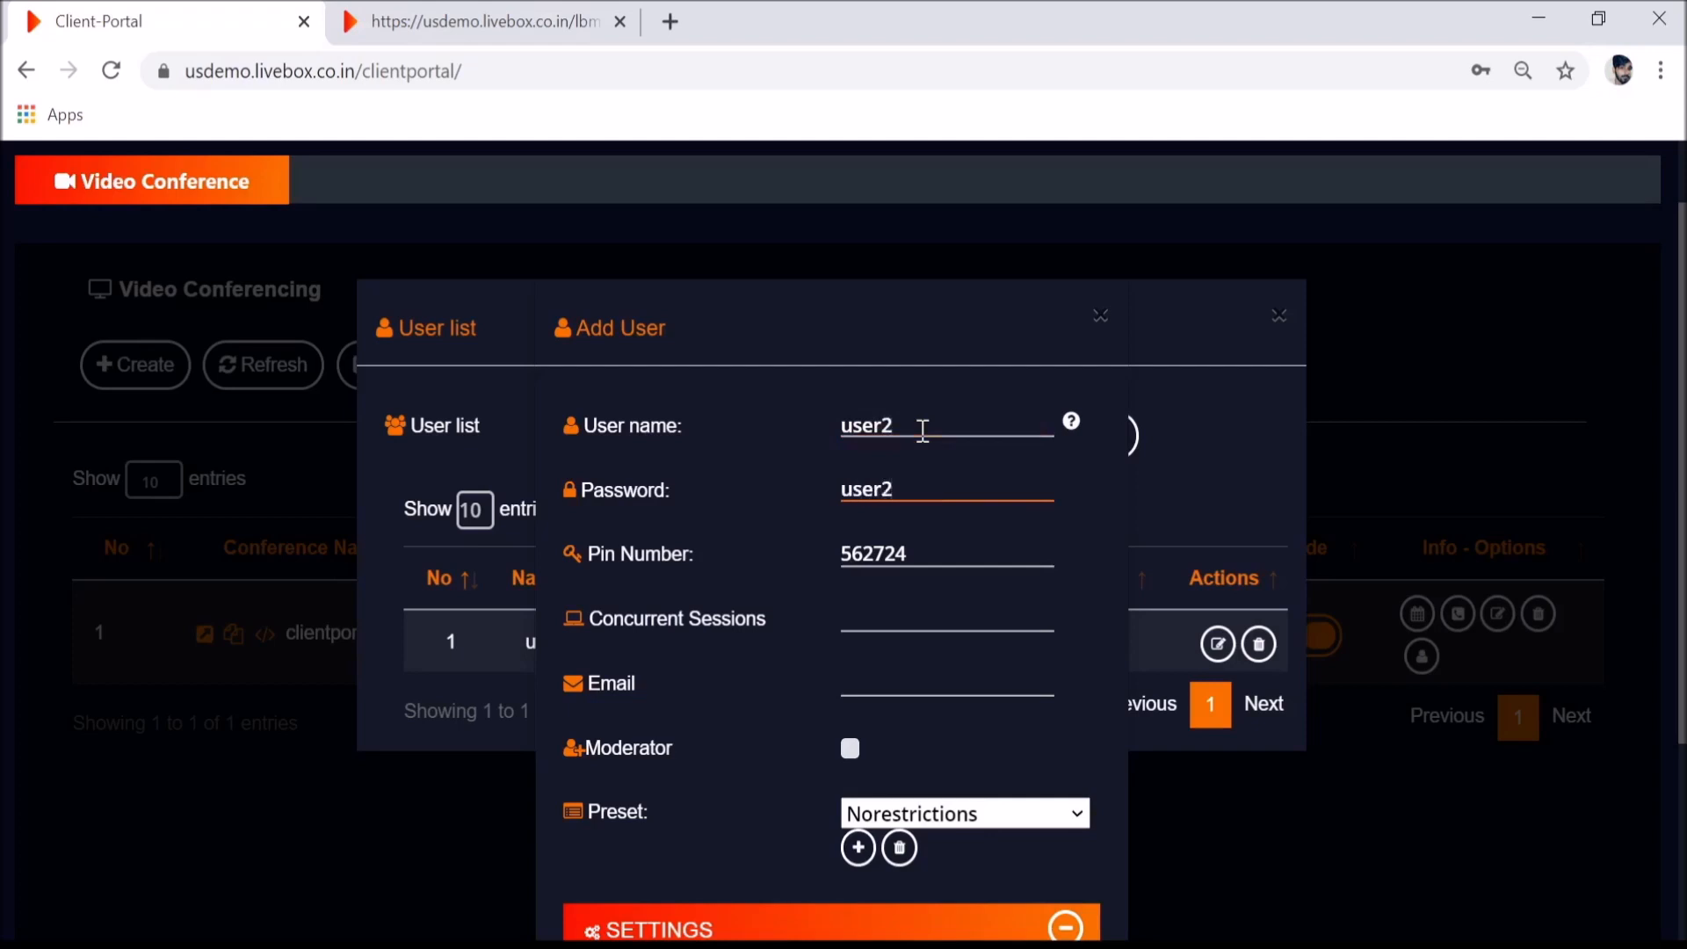
pyautogui.click(897, 624)
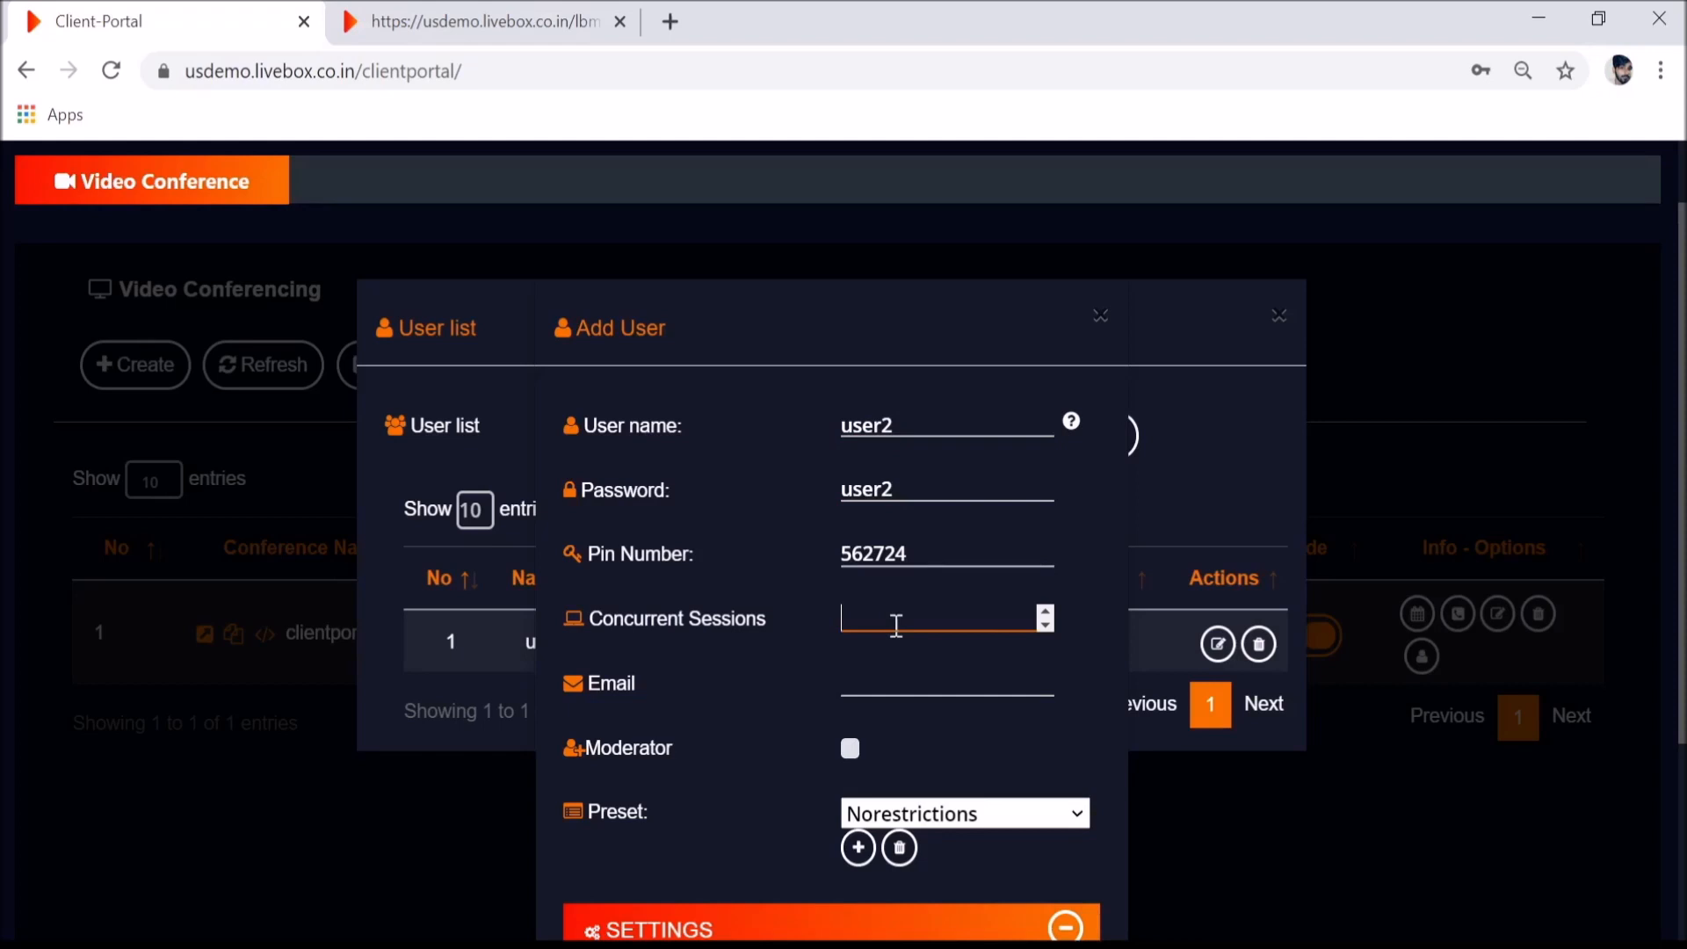
pyautogui.write('2')
pyautogui.press('BackSpace')
pyautogui.write('3')
pyautogui.click(877, 684)
pyautogui.write('u')
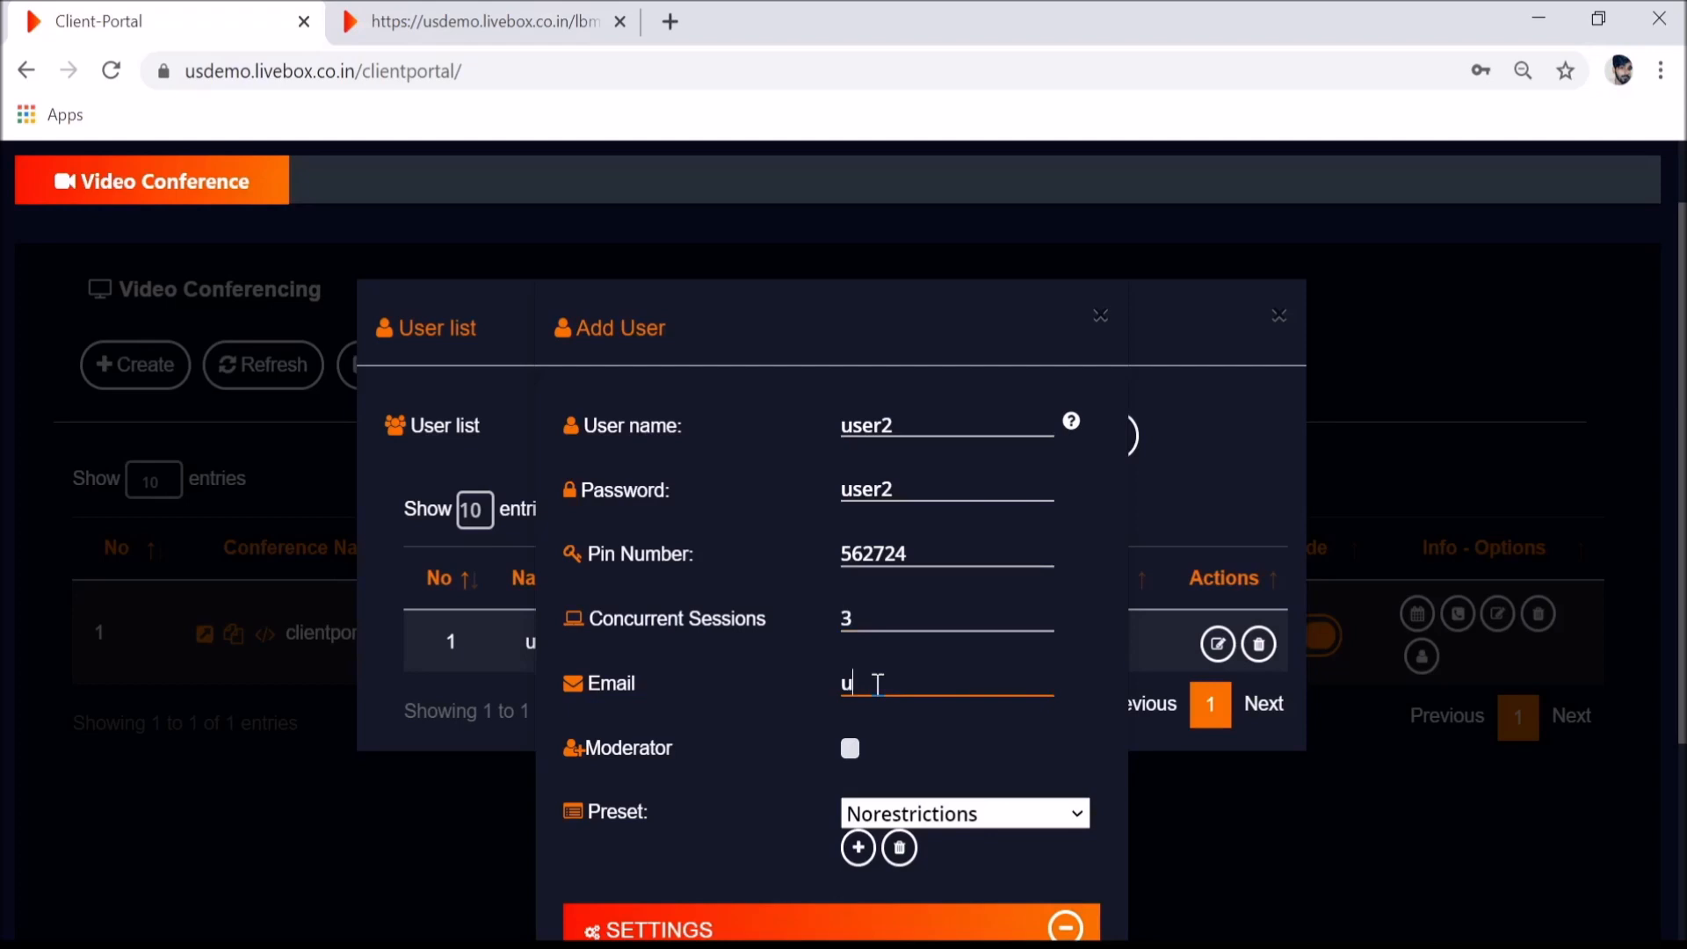
pyautogui.write('ser2@test.com')
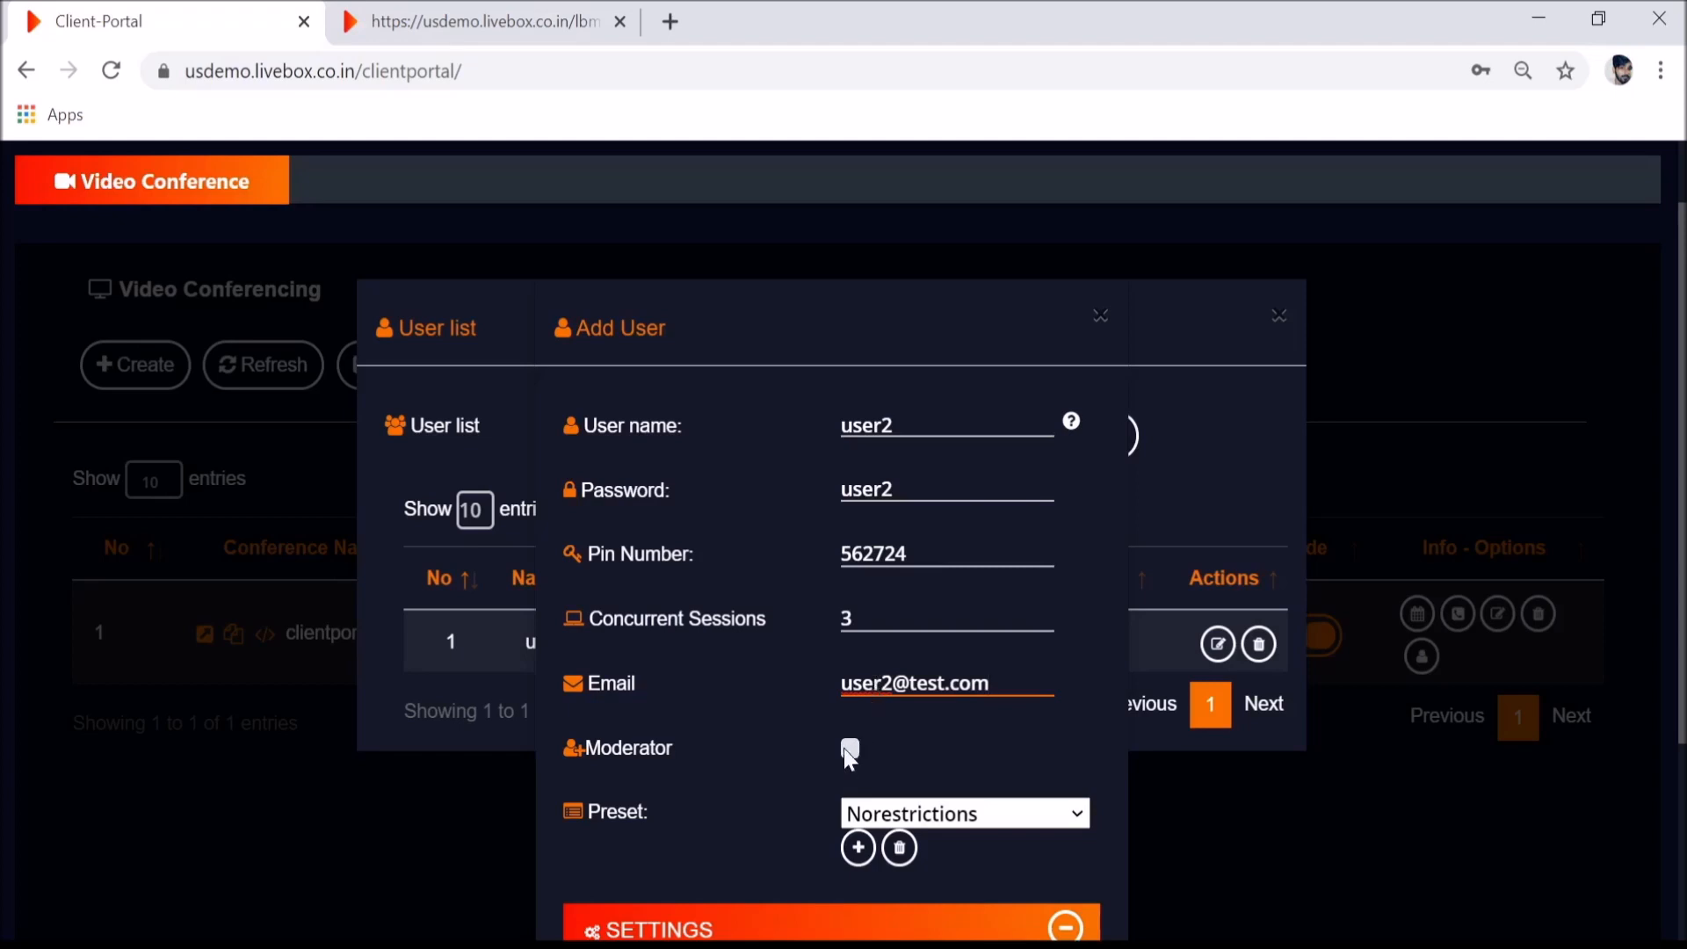
# - Make user2 a moderator, untick hiding of live streaming, screen sharing and share link, and create it
pyautogui.click(846, 749)
pyautogui.scroll(-3, 938, 742)
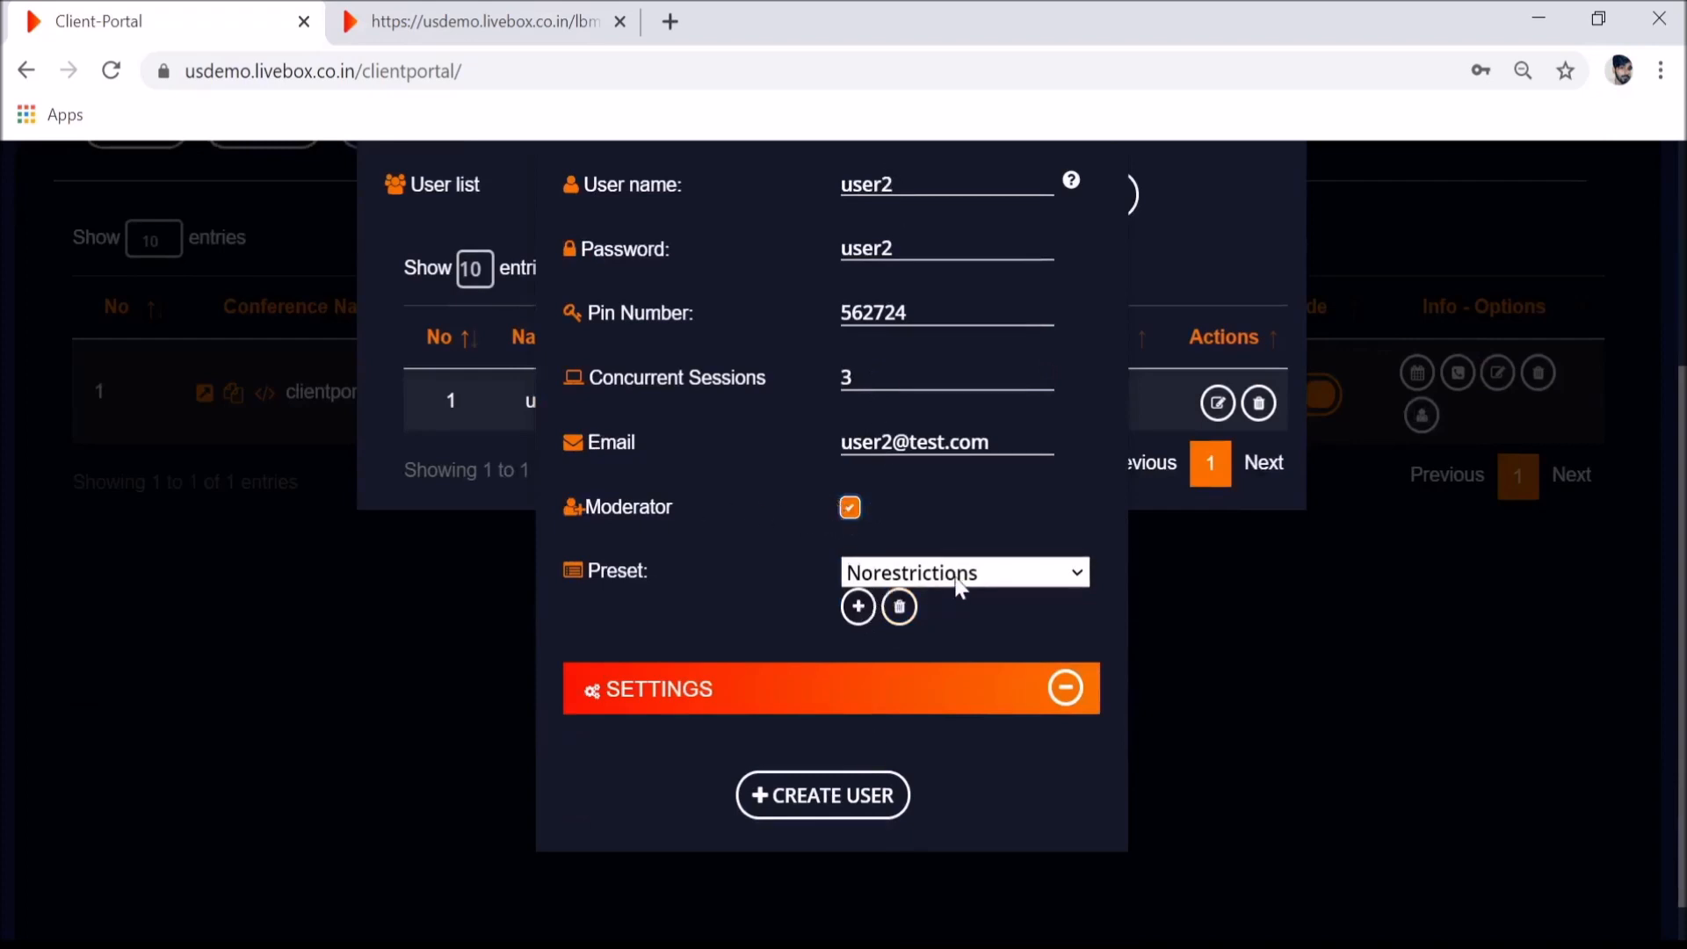
pyautogui.click(1065, 689)
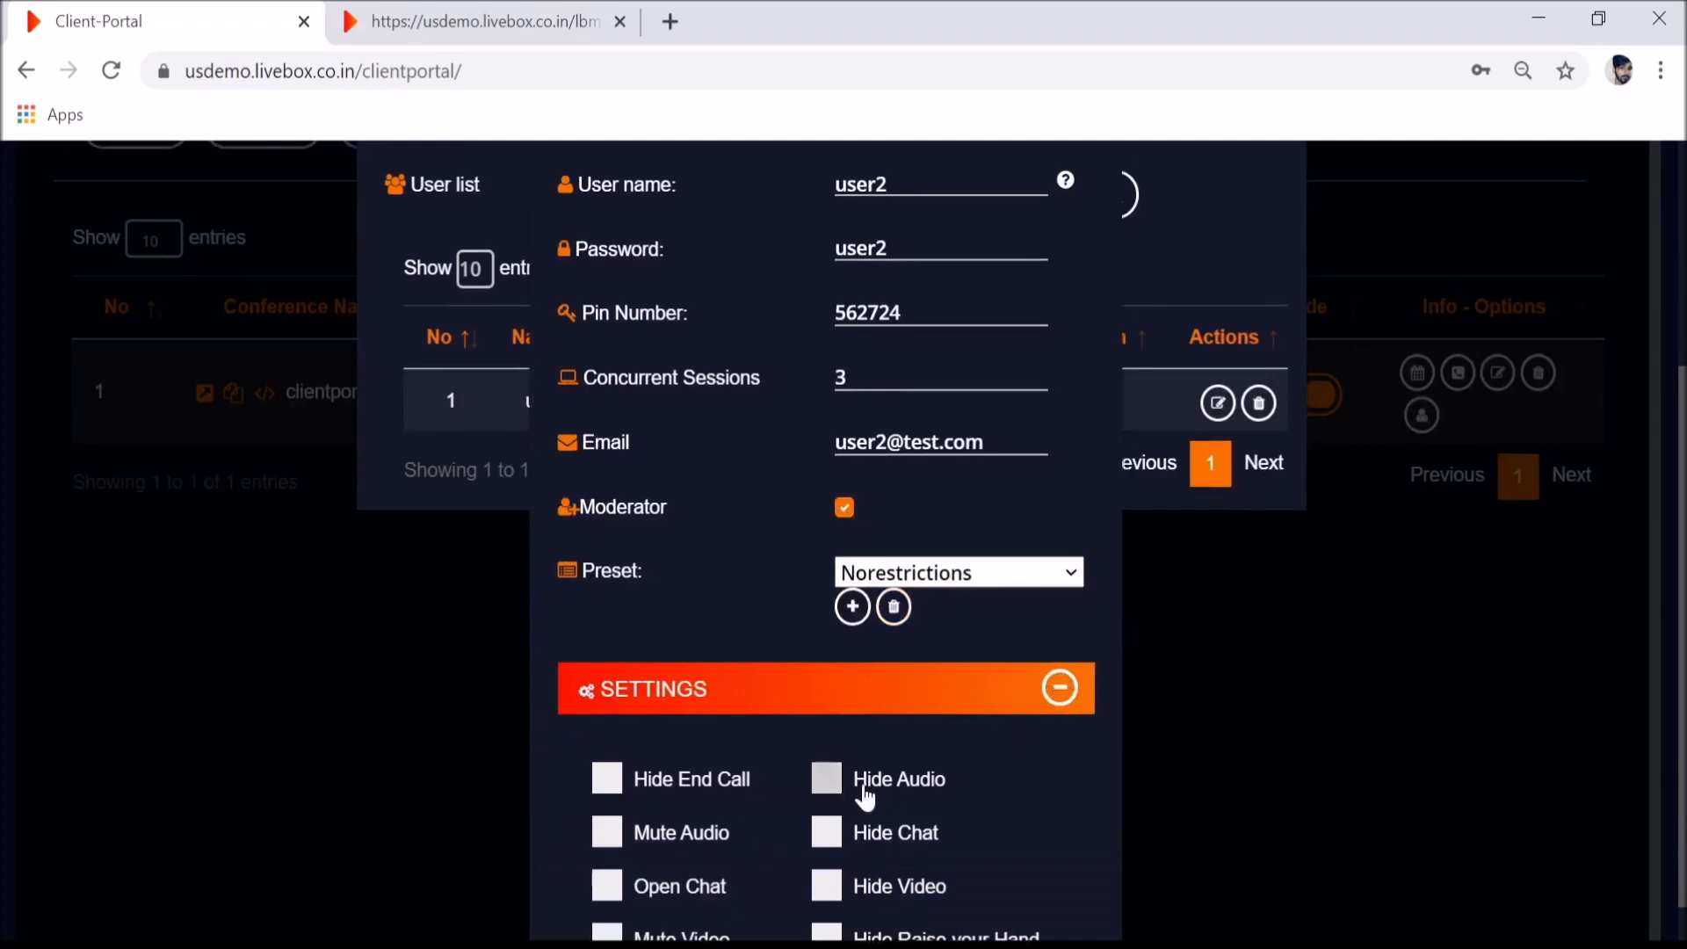
pyautogui.scroll(-2, 854, 802)
pyautogui.scroll(-5, 855, 801)
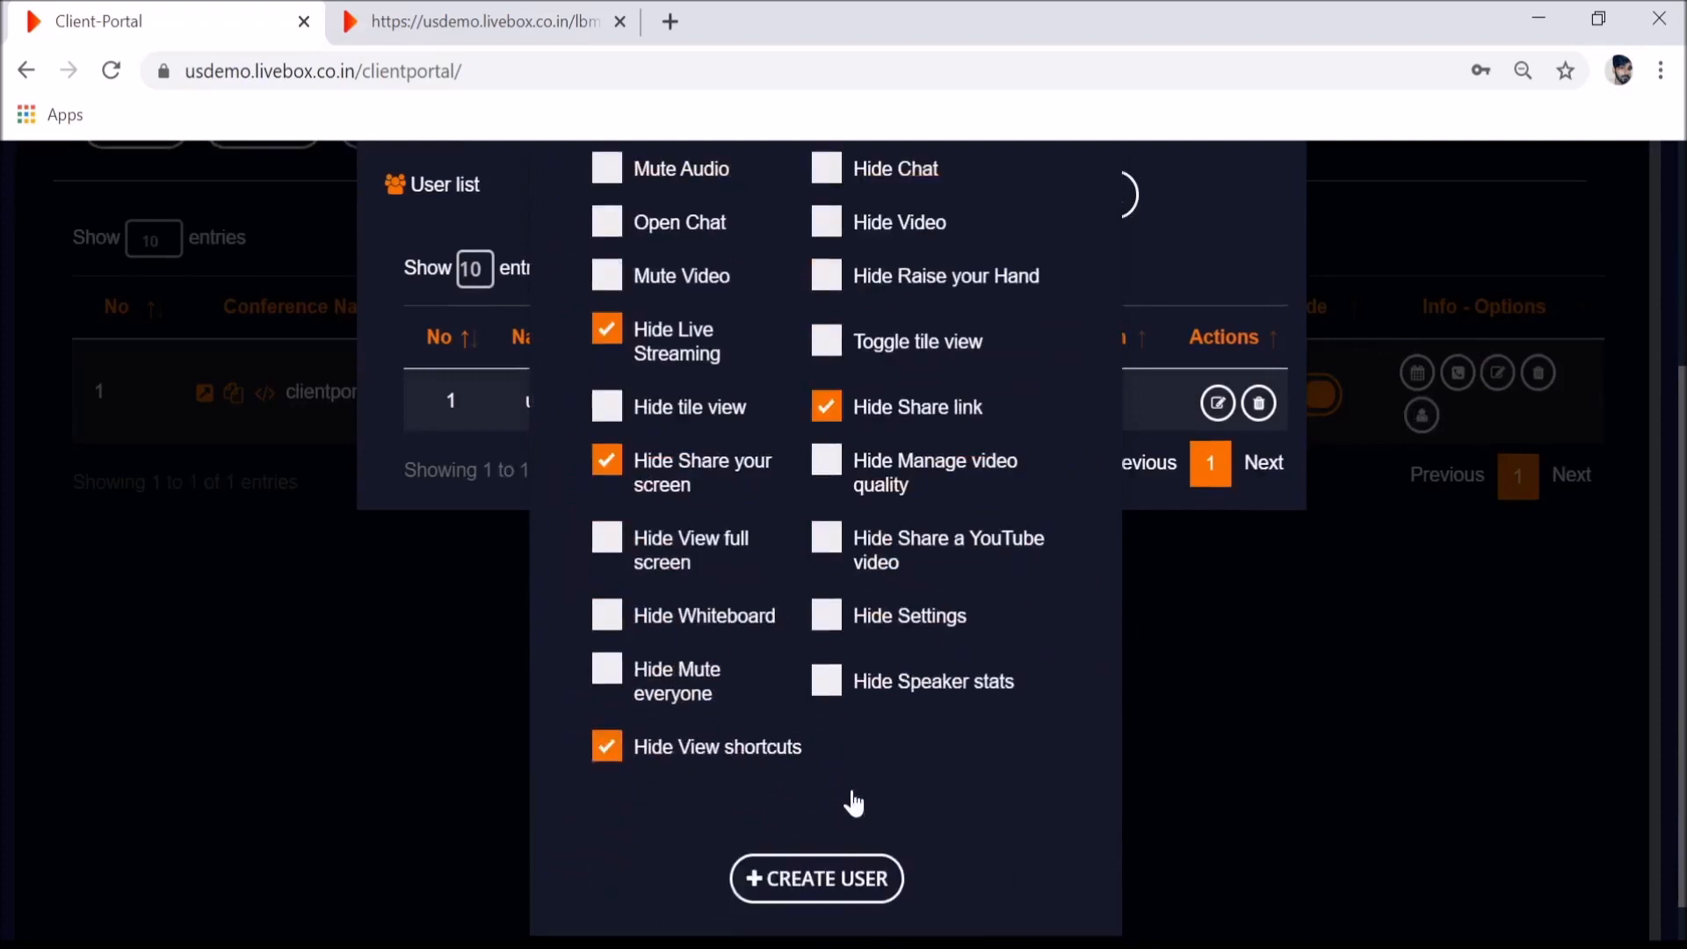
pyautogui.click(605, 349)
pyautogui.click(647, 483)
pyautogui.click(830, 410)
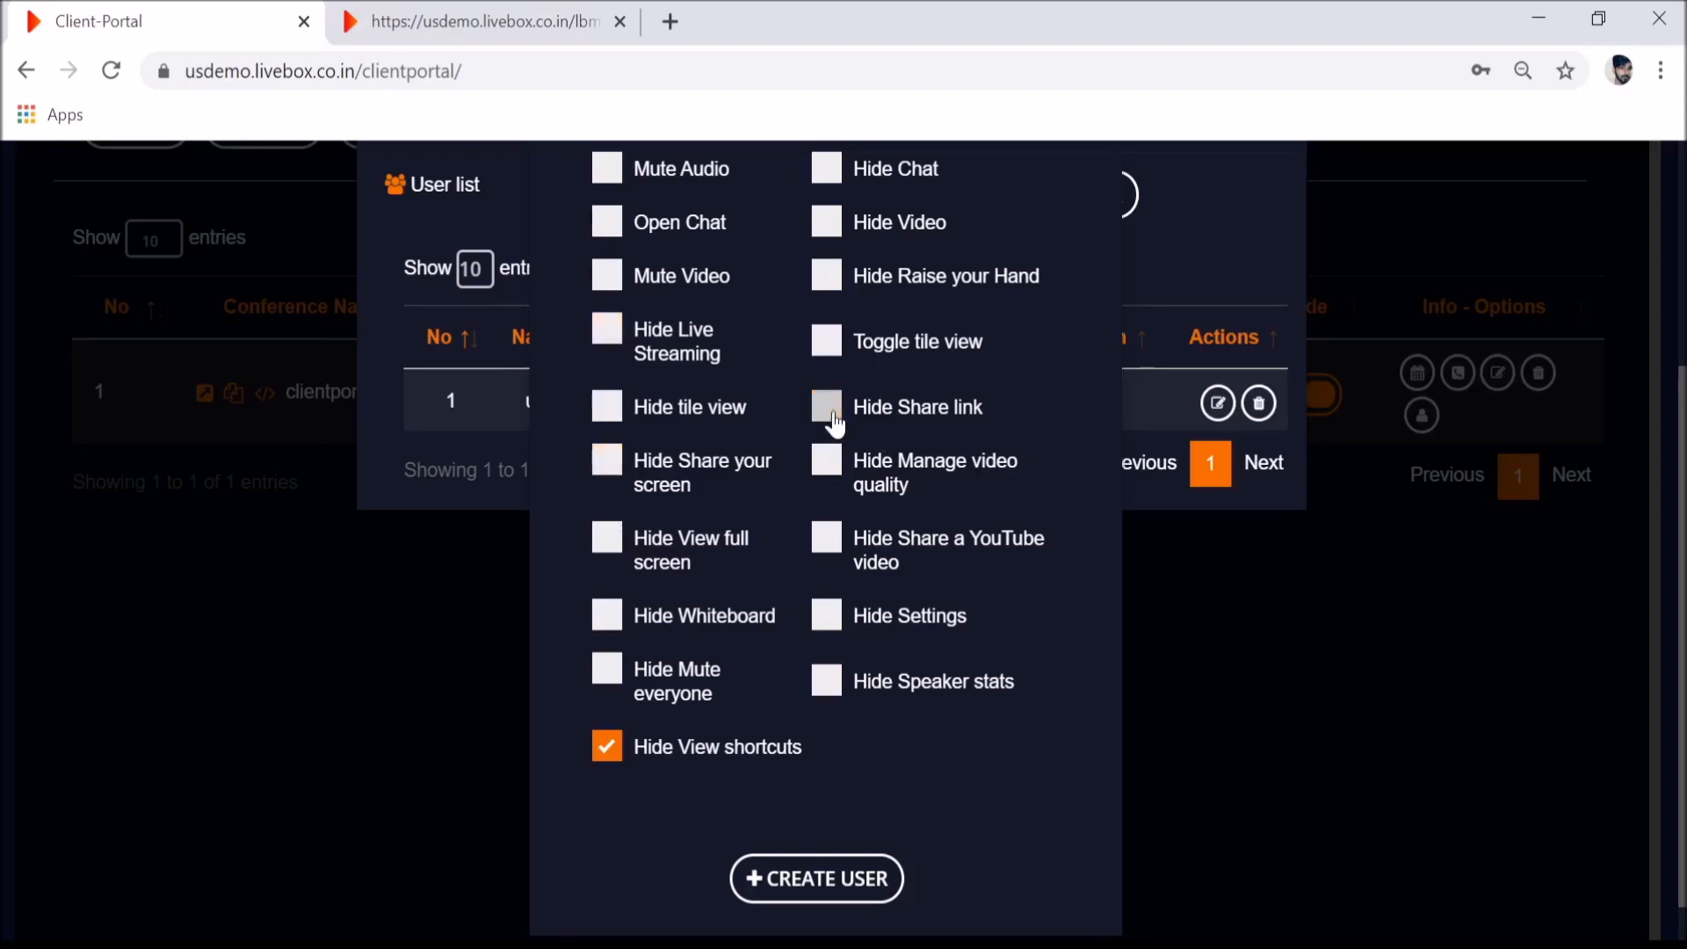
pyautogui.click(846, 892)
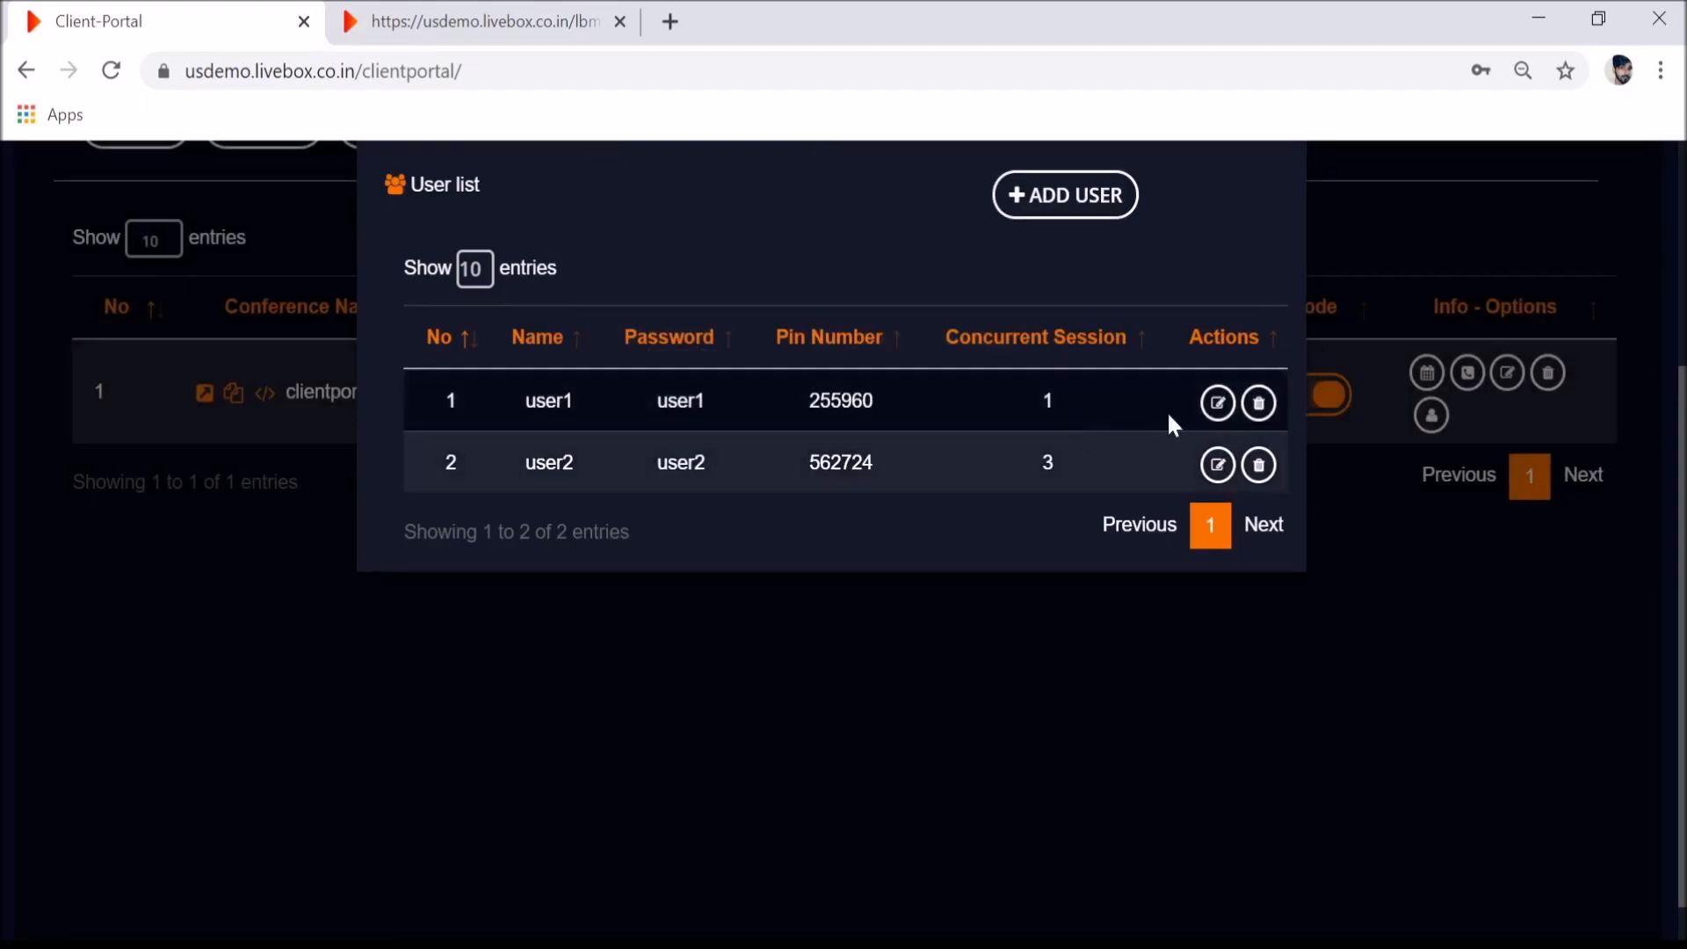
# - Open user1's edit details for review and close them without changes
pyautogui.click(1213, 417)
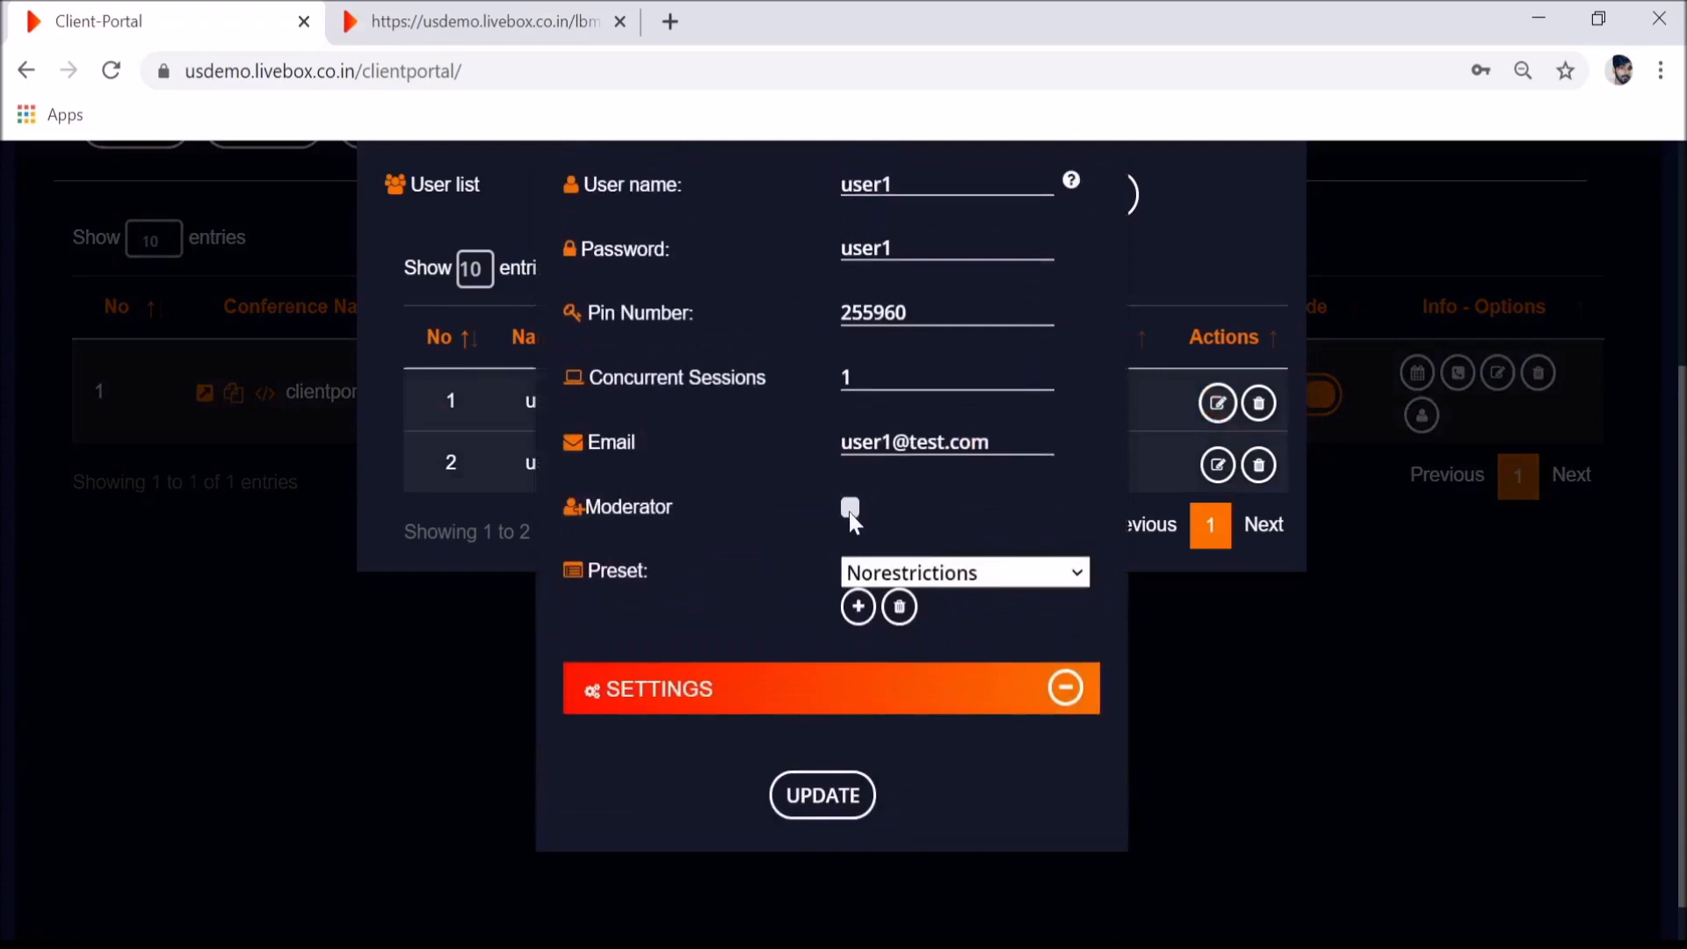
pyautogui.click(402, 538)
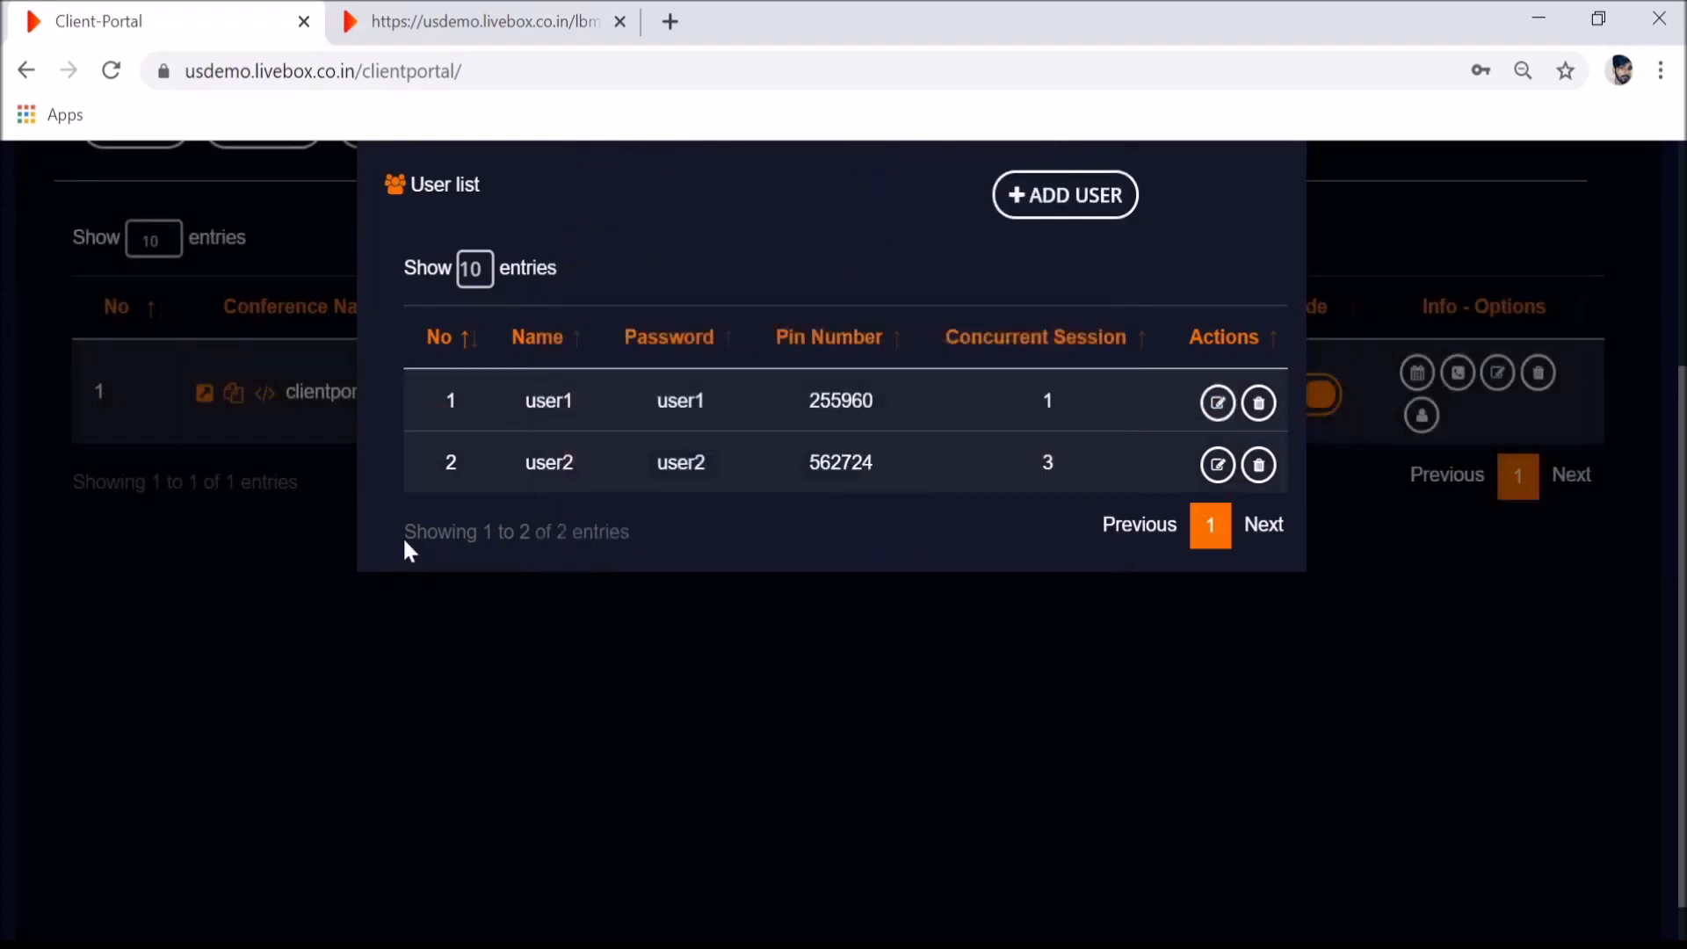
pyautogui.click(475, 21)
pyautogui.click(249, 11)
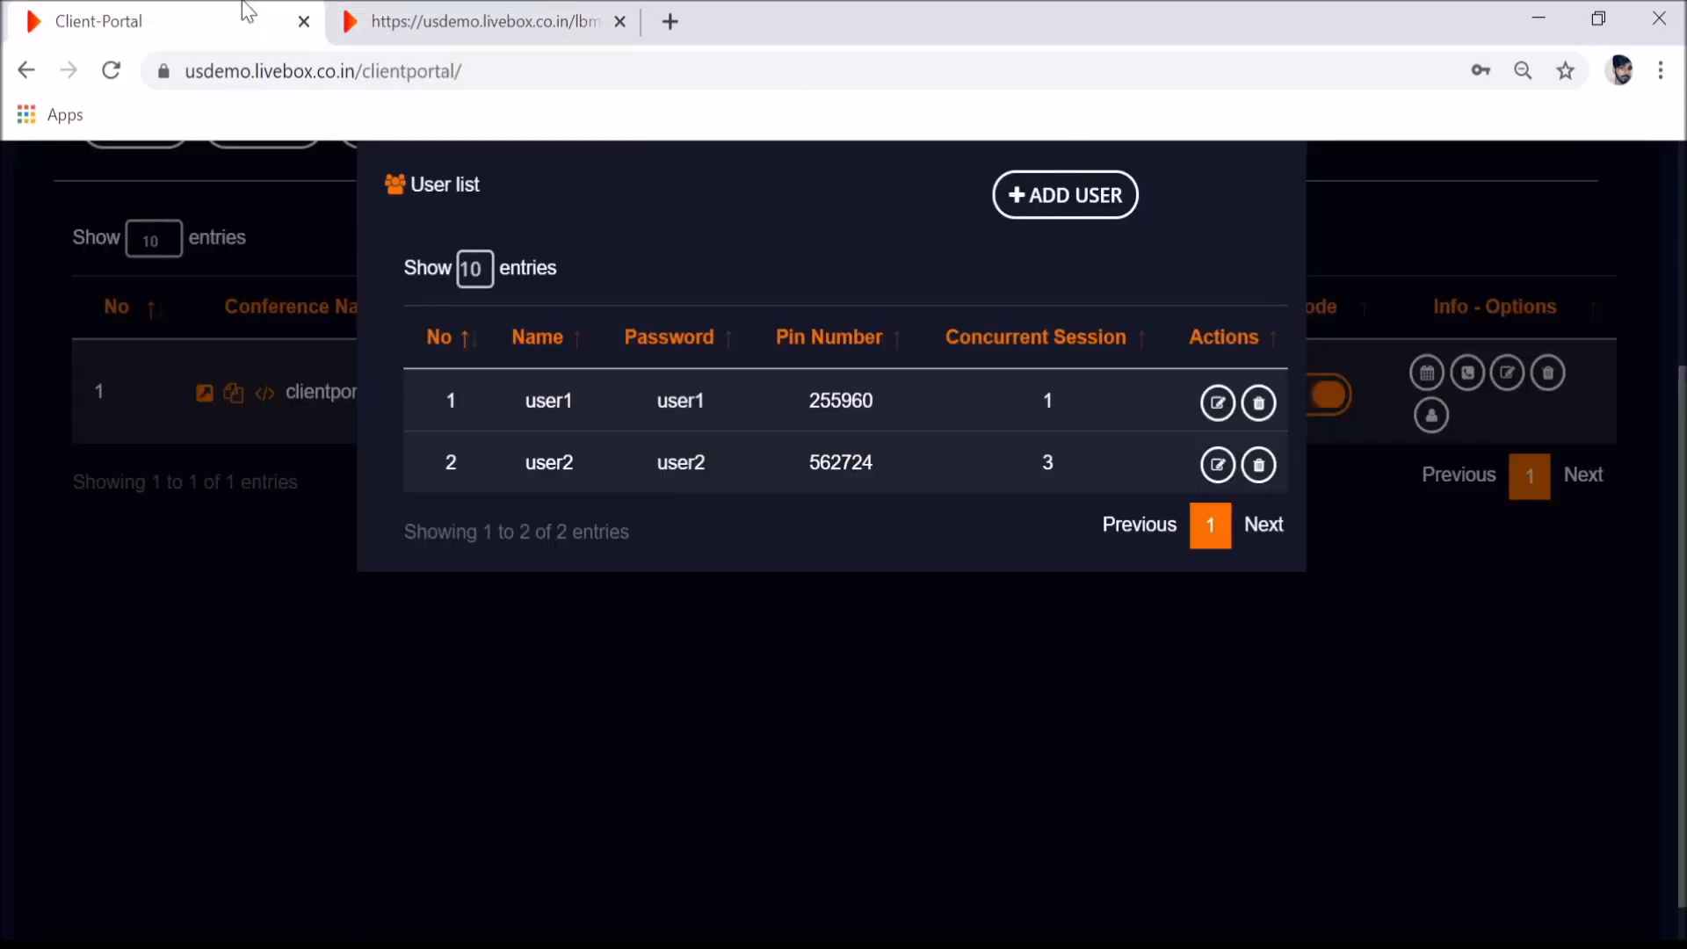
pyautogui.scroll(3, 631, 486)
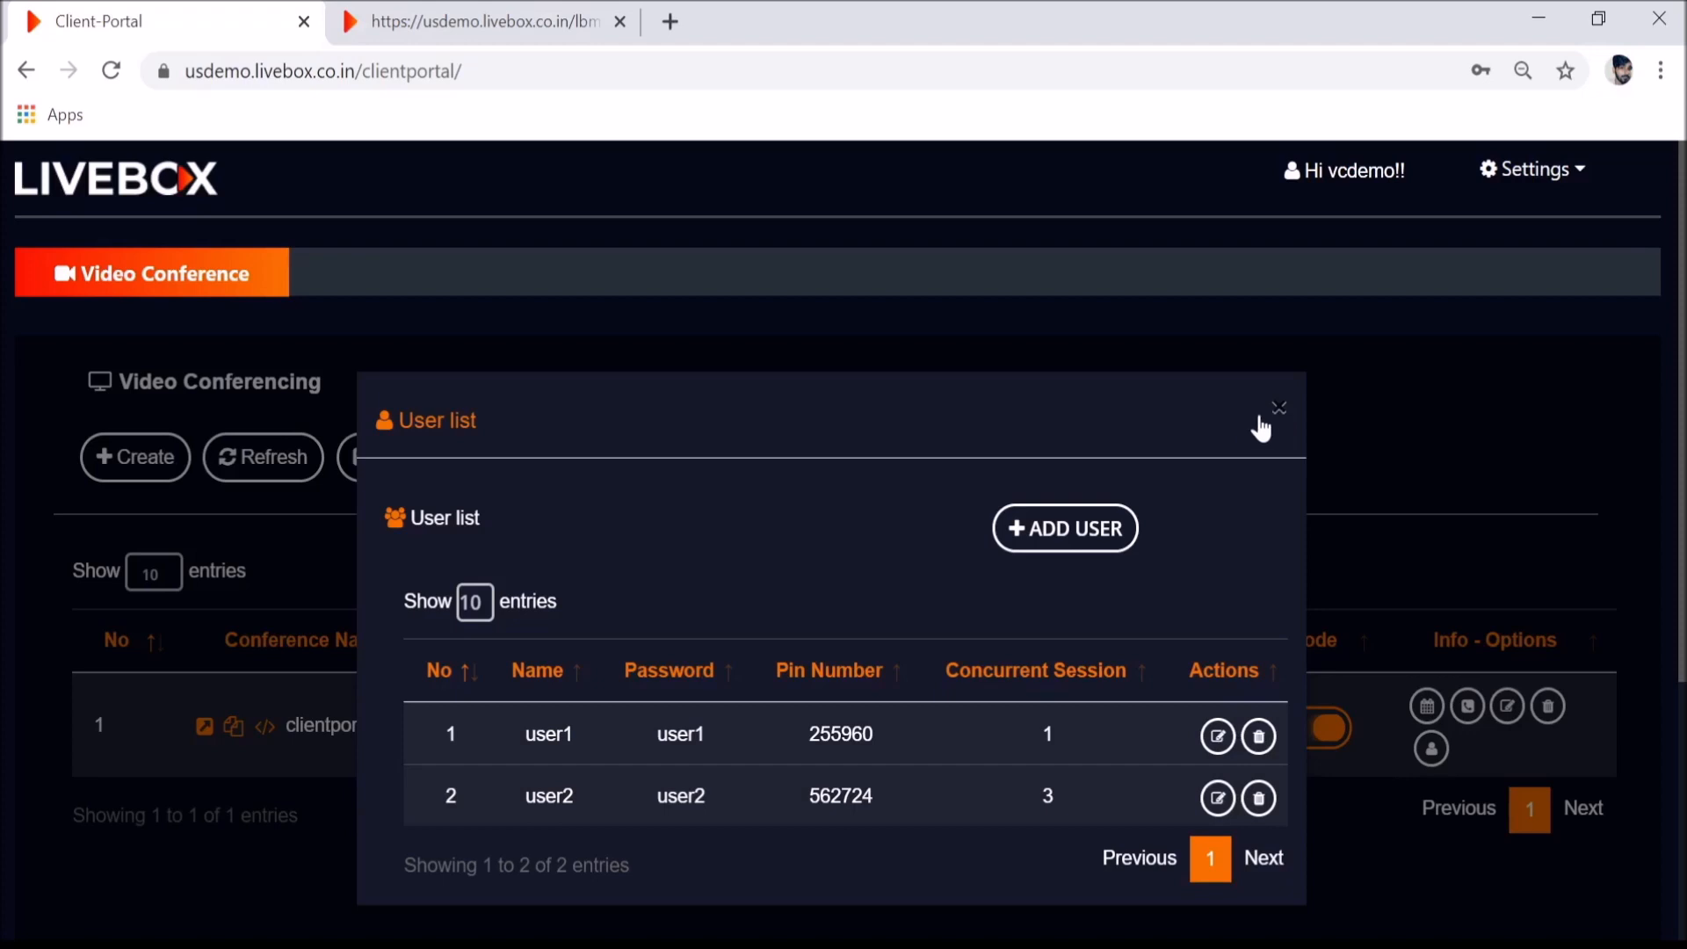
# - Close the user list, review clientportal's conference settings, and return to the running video call
pyautogui.click(1279, 413)
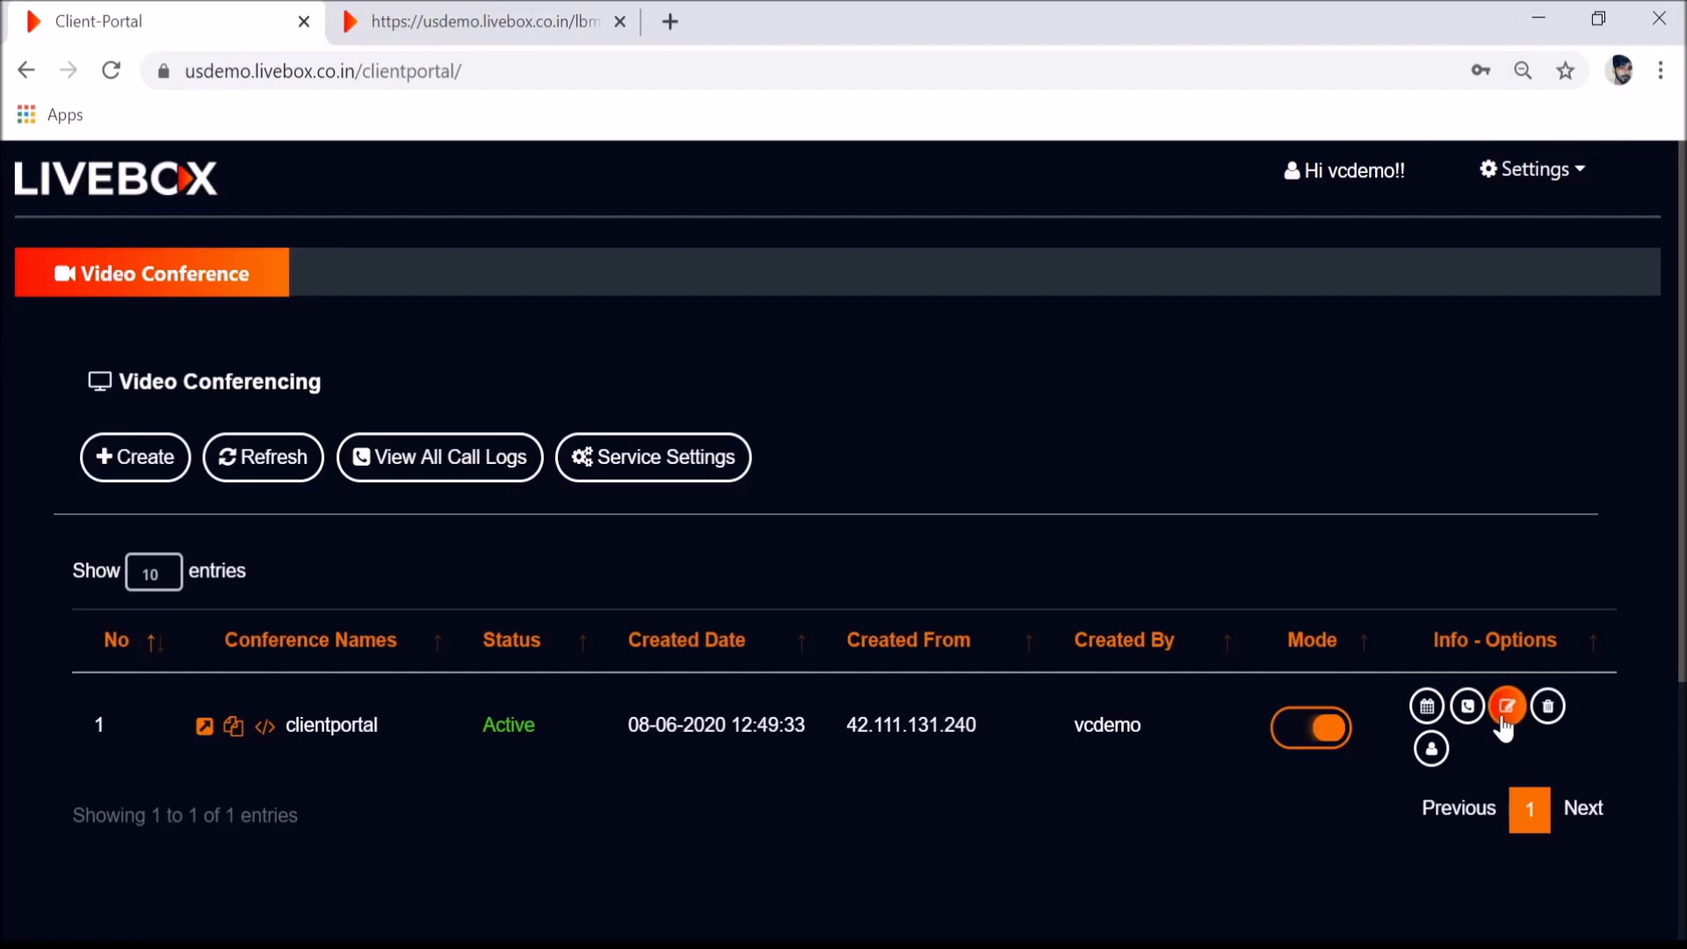
pyautogui.click(1505, 710)
pyautogui.scroll(-2, 703, 743)
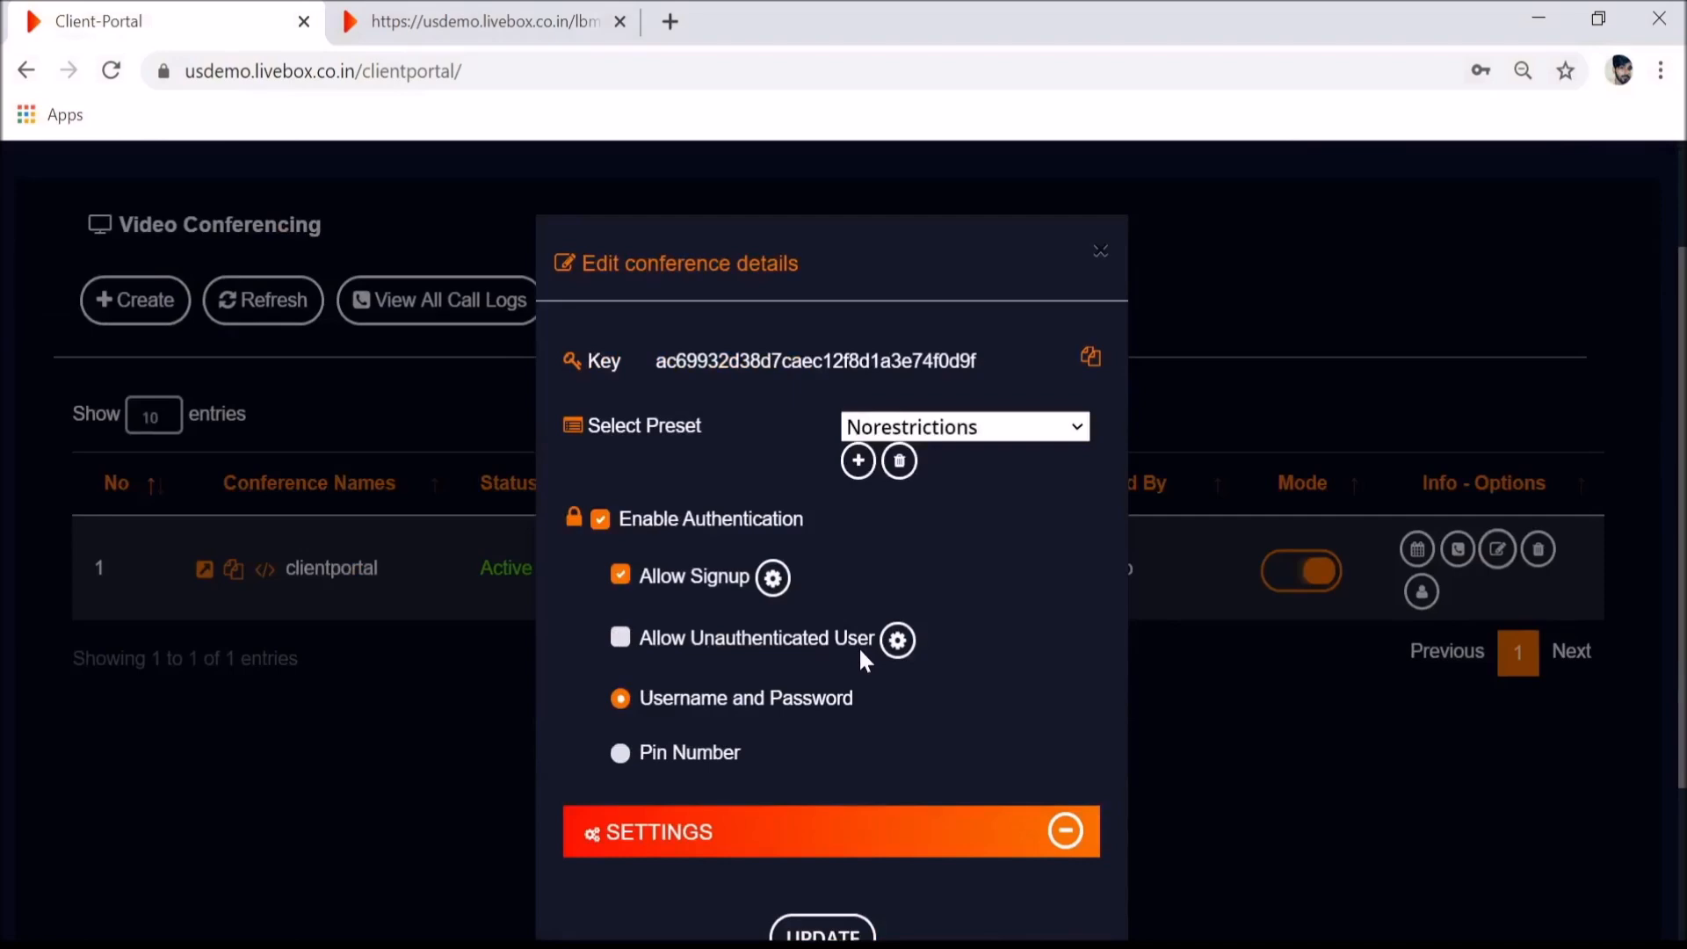
pyautogui.hotkey('ctrl', 'Tab')
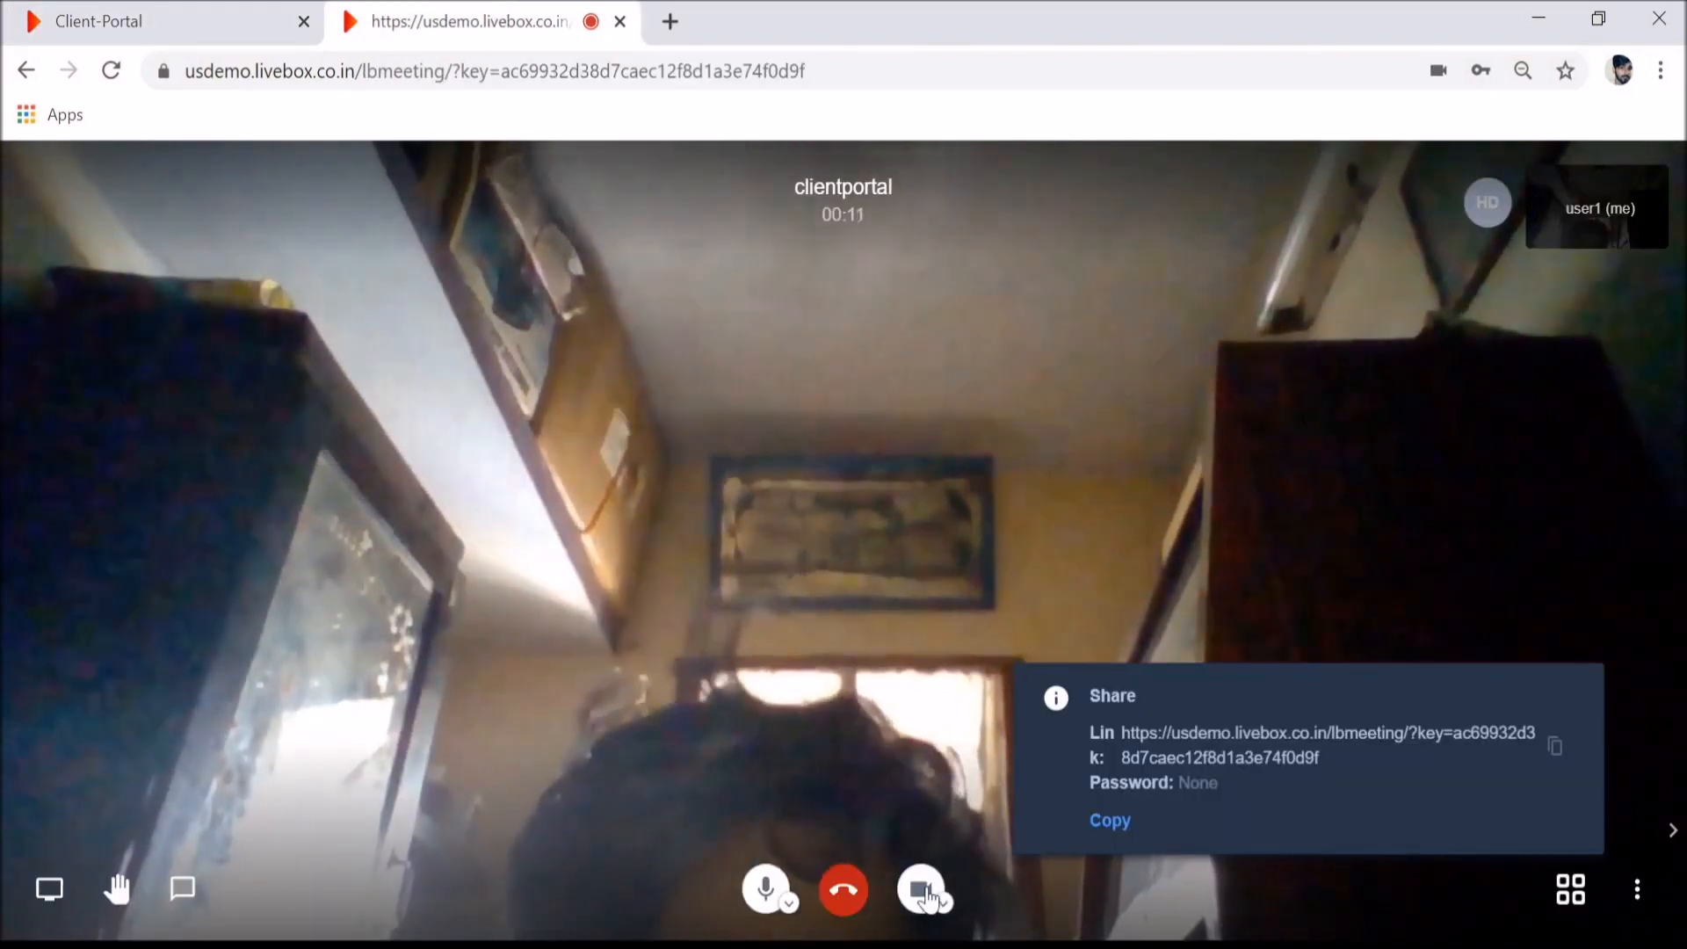
# - Stop the camera in the clientportal meeting, check More actions, and return to the portal's edit details
pyautogui.click(921, 889)
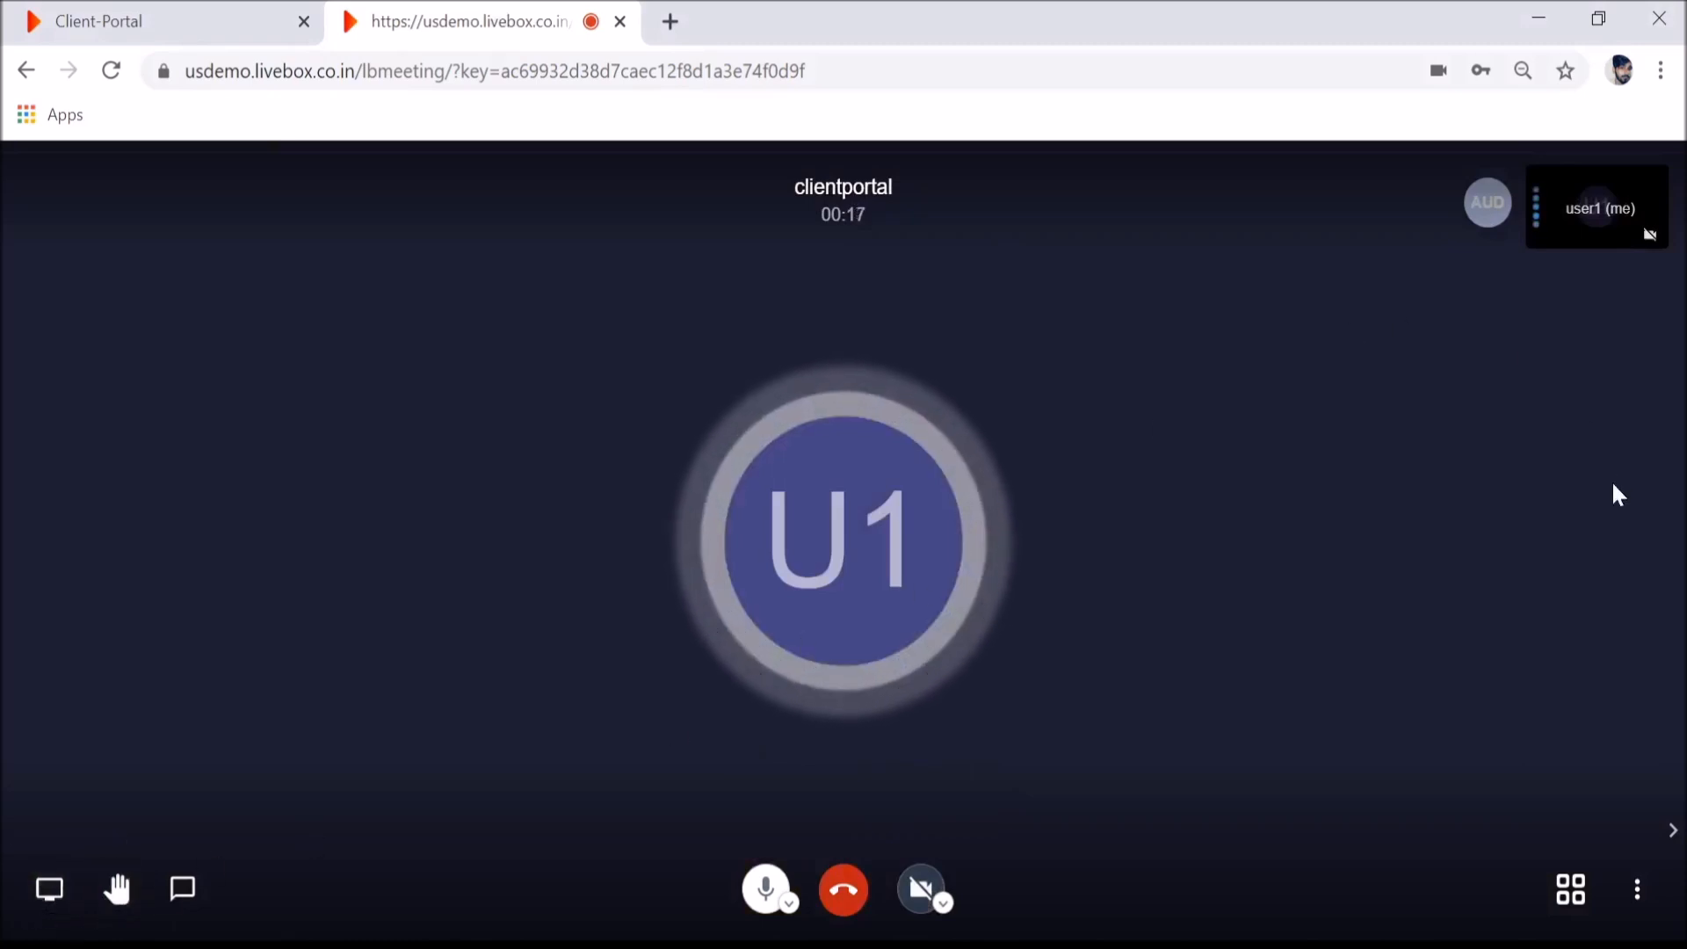
pyautogui.click(1635, 892)
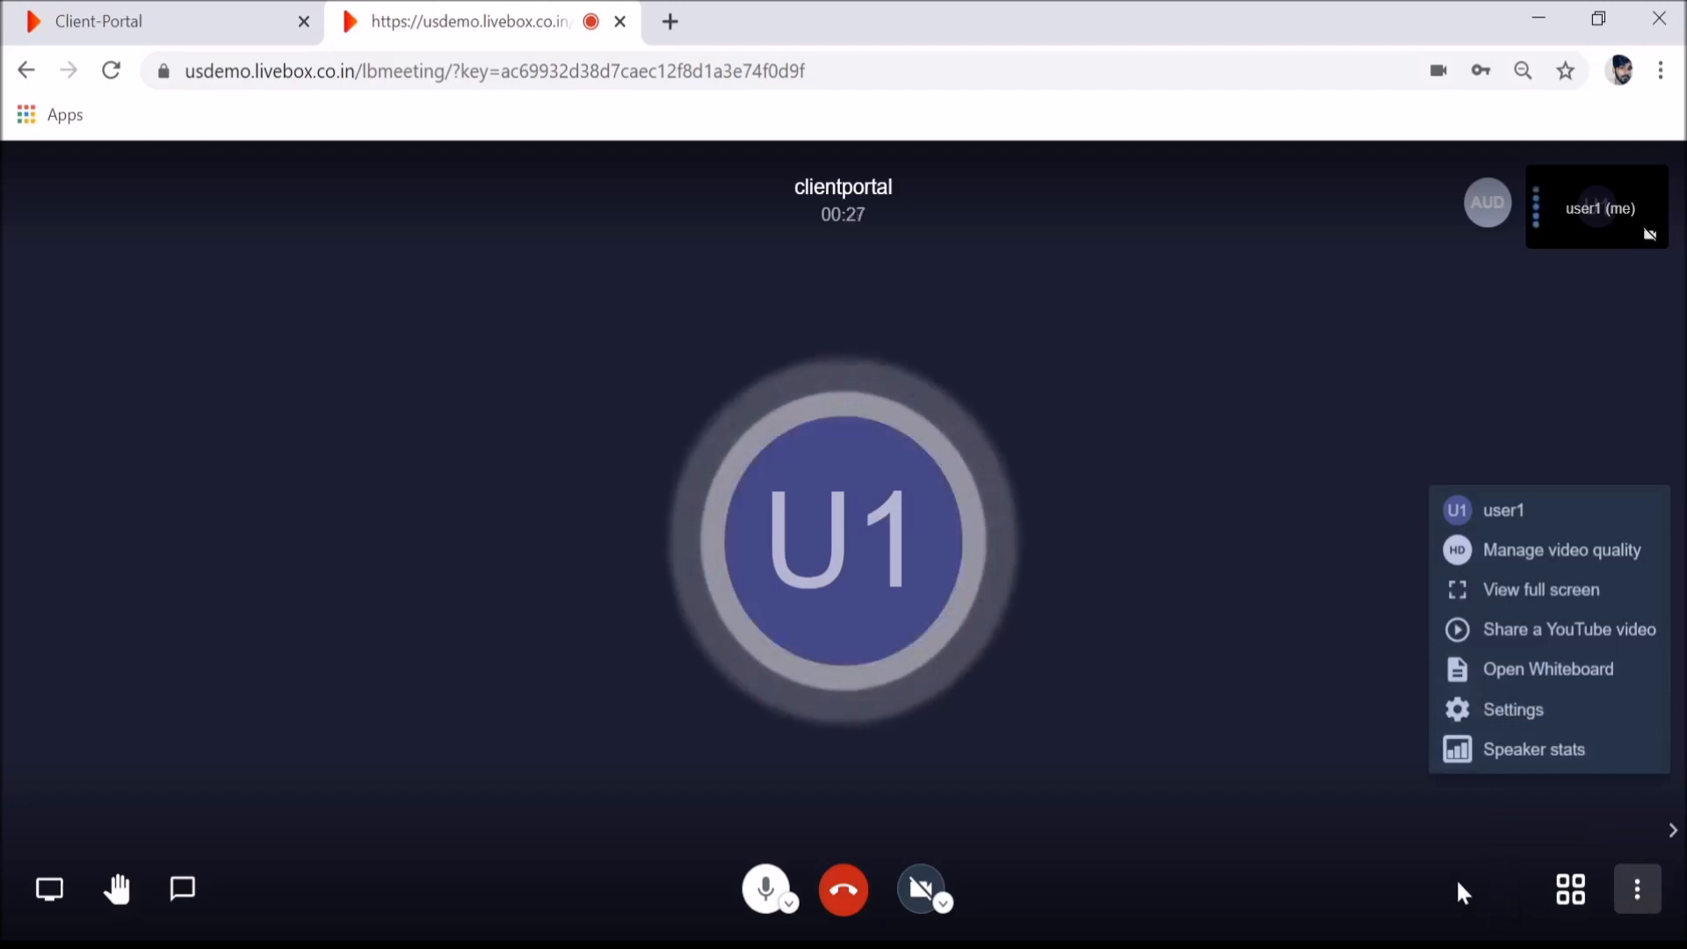
pyautogui.click(5, 11)
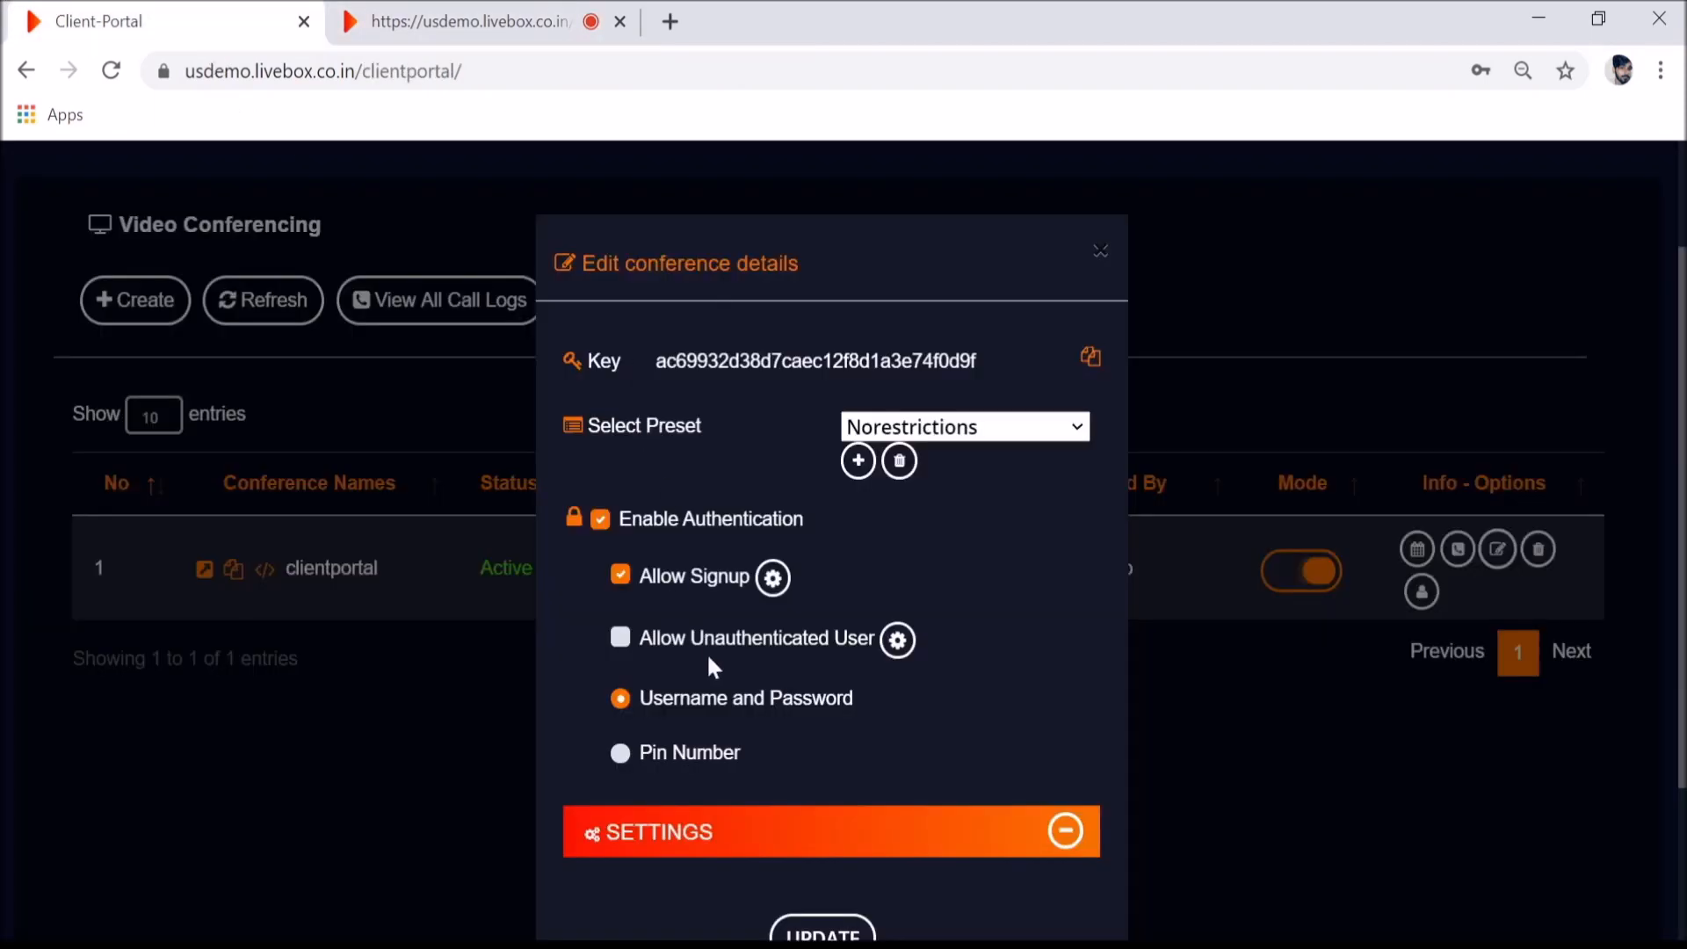
# - Allow unauthenticated users for clientportal, confirming the Norestrictions guest preset
pyautogui.click(622, 638)
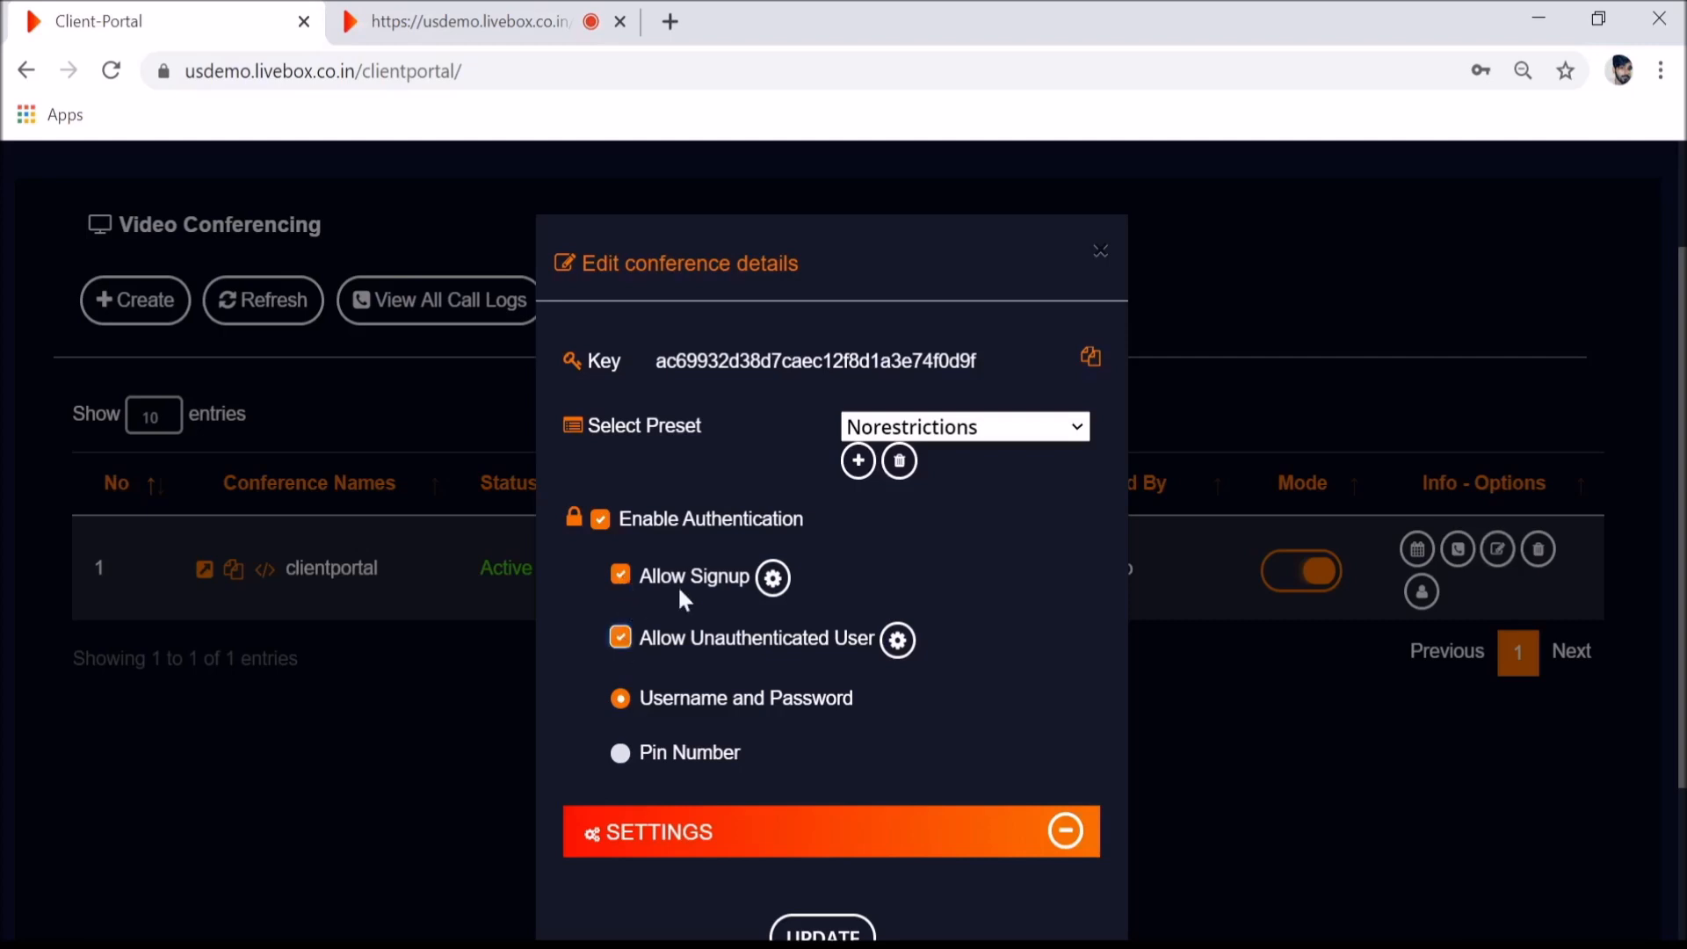
pyautogui.scroll(-2, 894, 685)
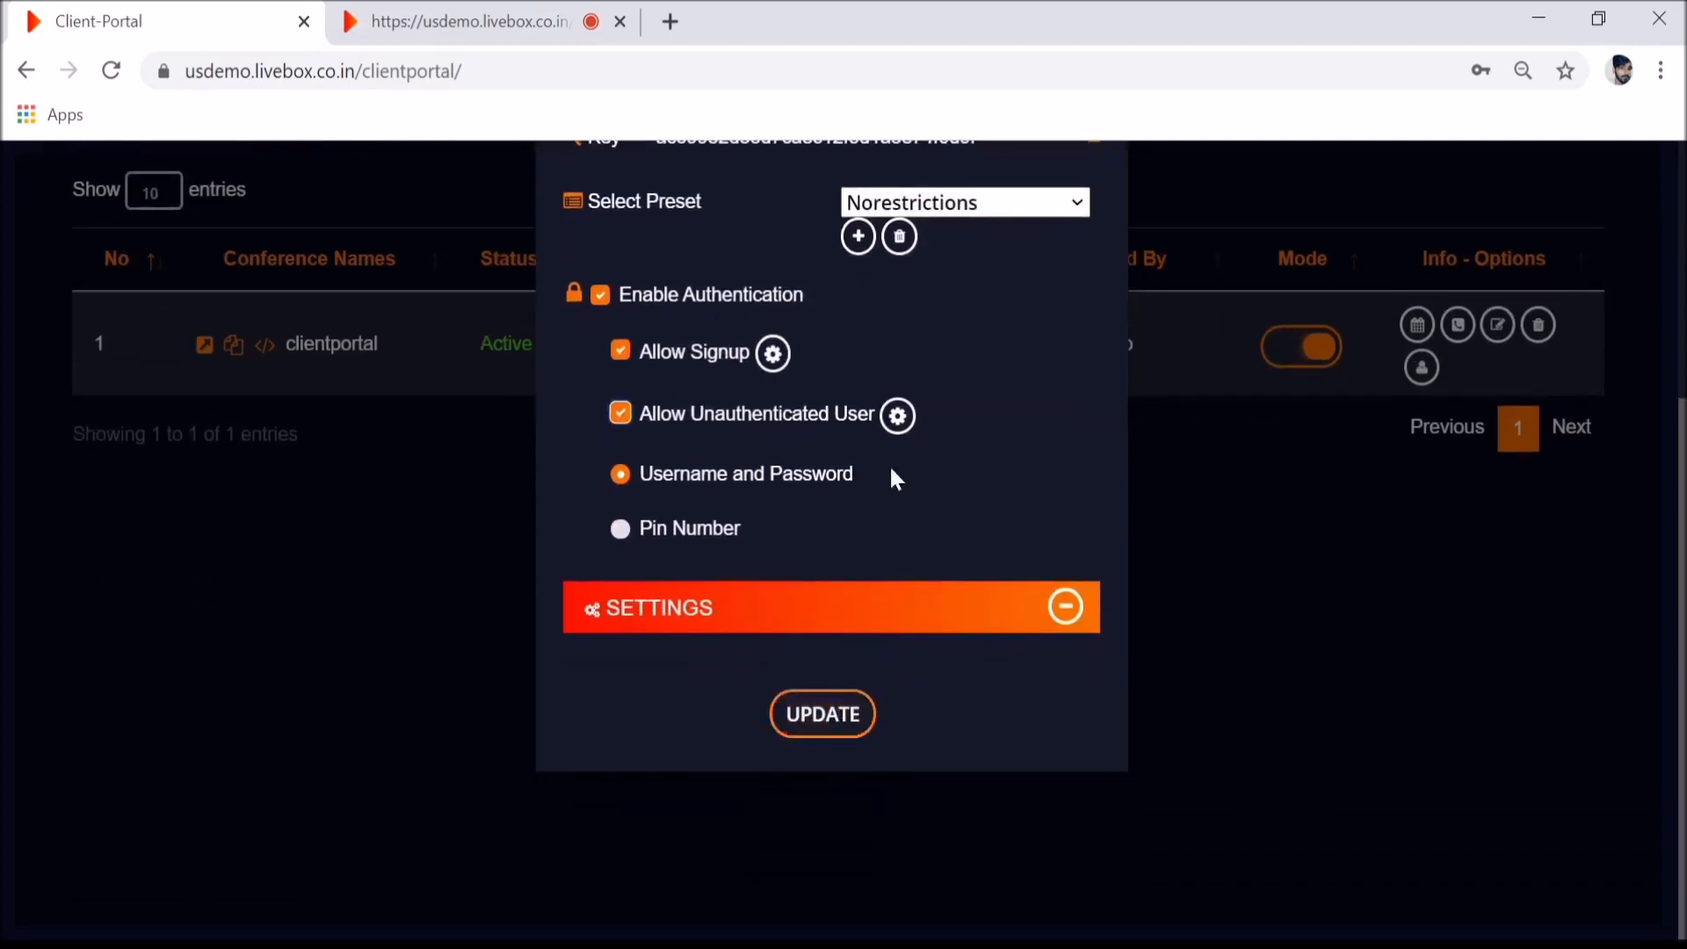
pyautogui.click(898, 415)
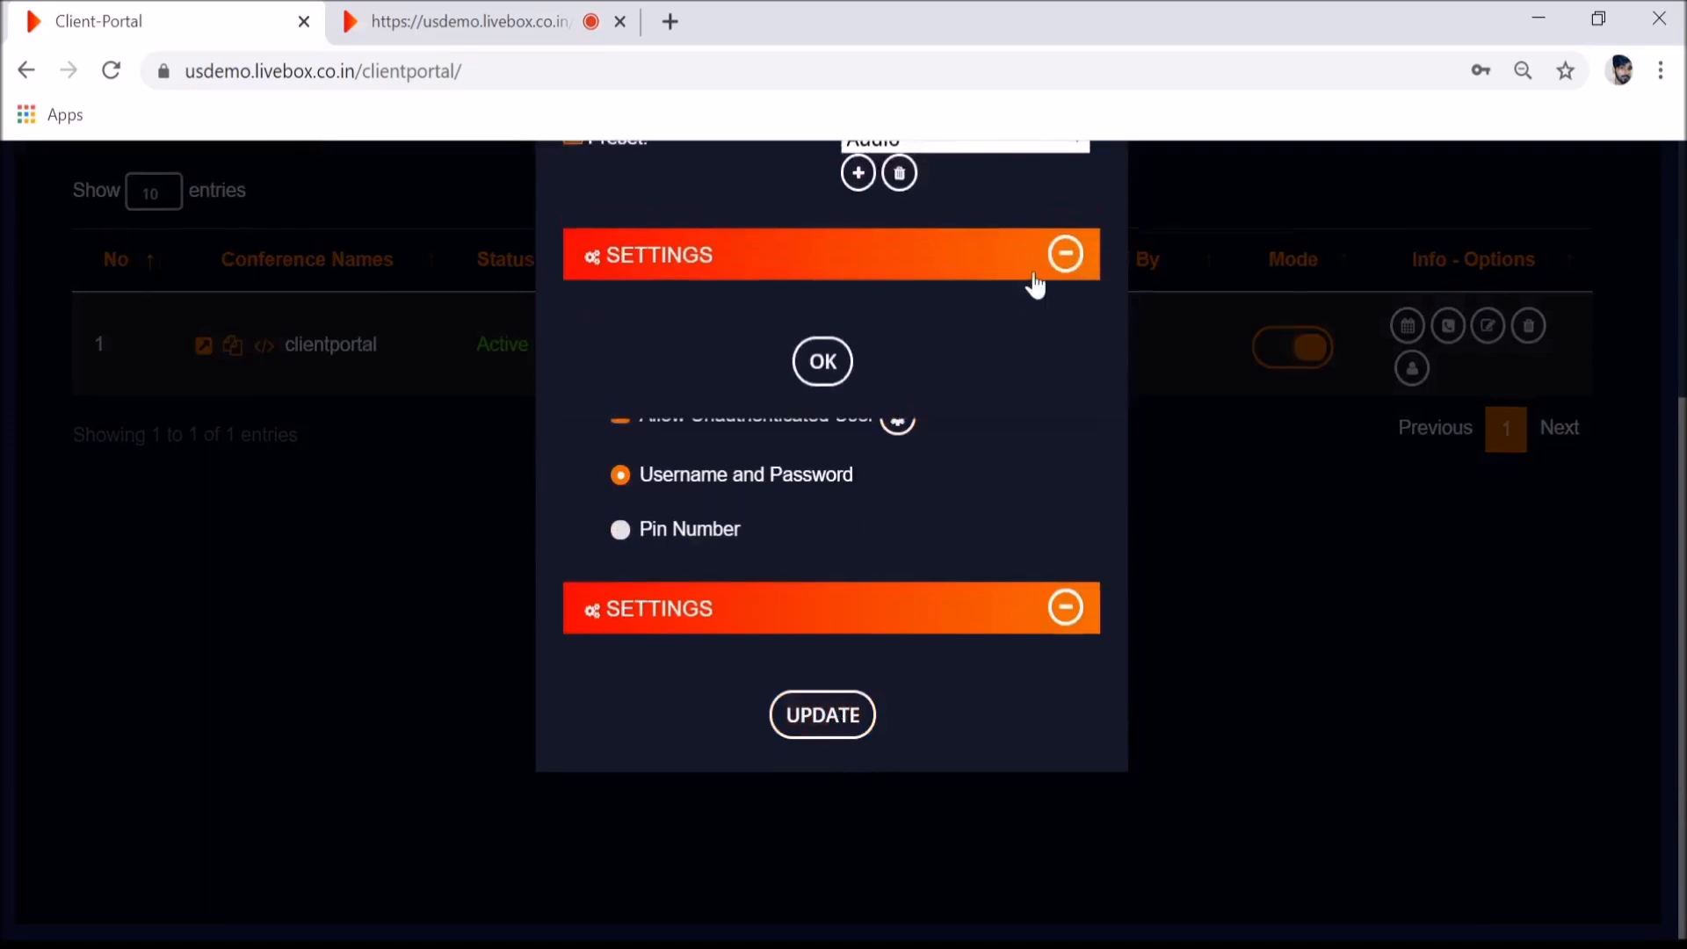
pyautogui.scroll(2, 1036, 286)
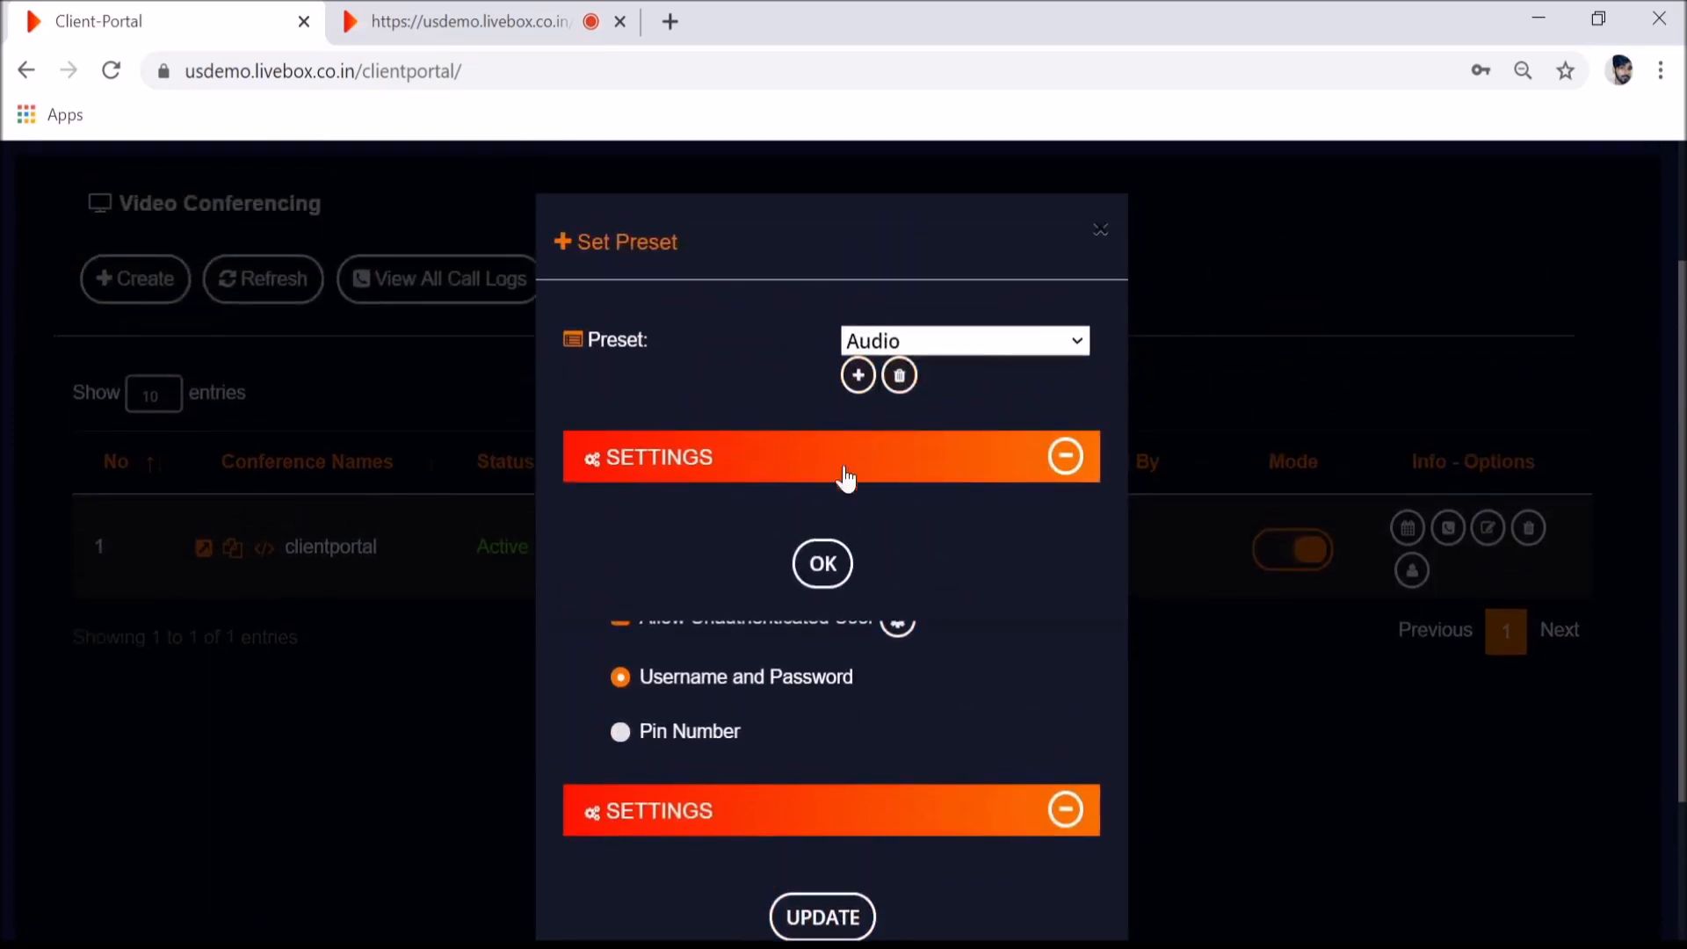
pyautogui.click(823, 563)
# - Turn off sign-up, save the clientportal update, and go back to the meeting
pyautogui.scroll(-2, 840, 699)
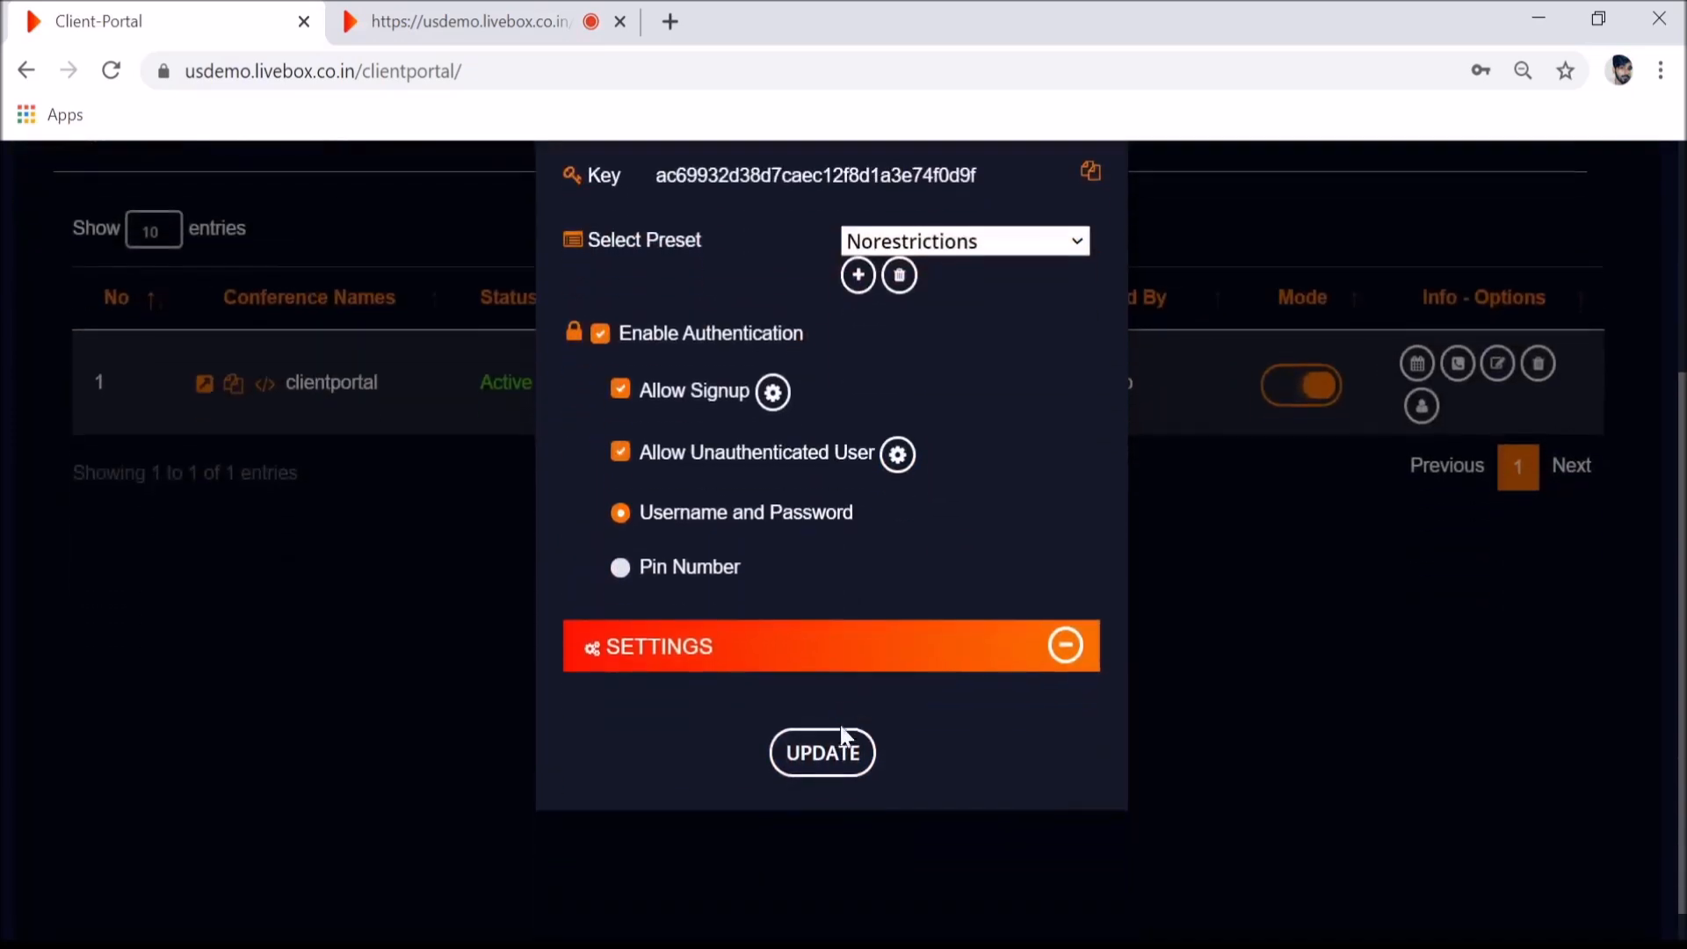
pyautogui.click(840, 752)
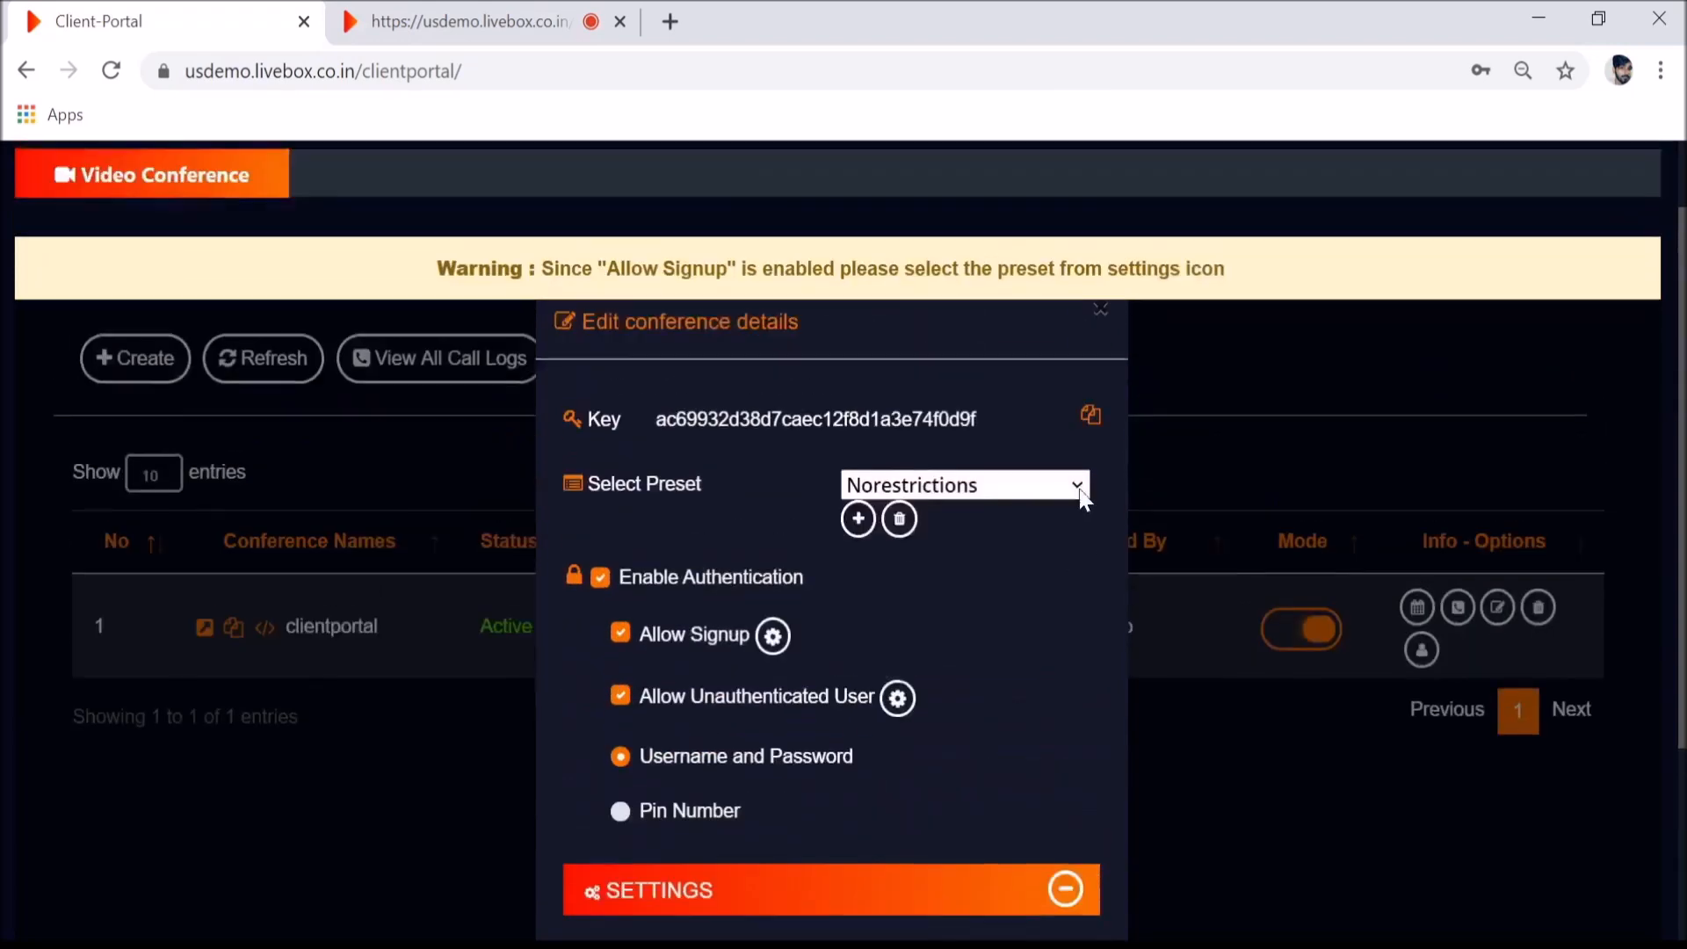
pyautogui.scroll(-2, 1078, 485)
pyautogui.scroll(1, 1078, 485)
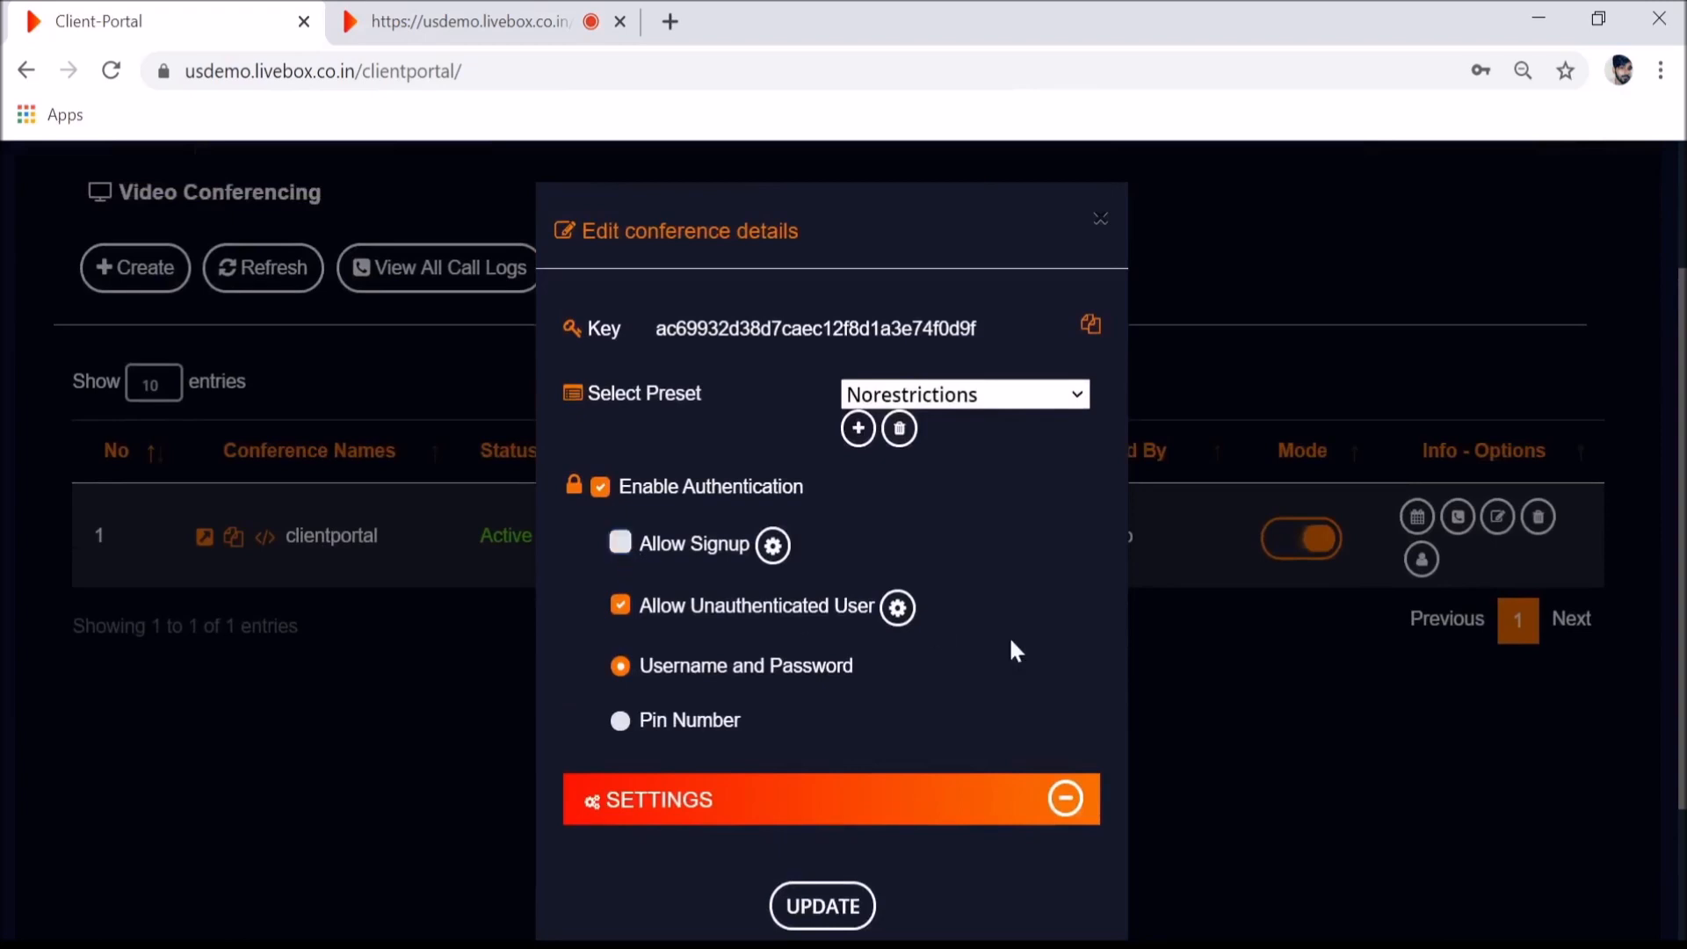
pyautogui.scroll(-2, 1015, 651)
pyautogui.click(812, 761)
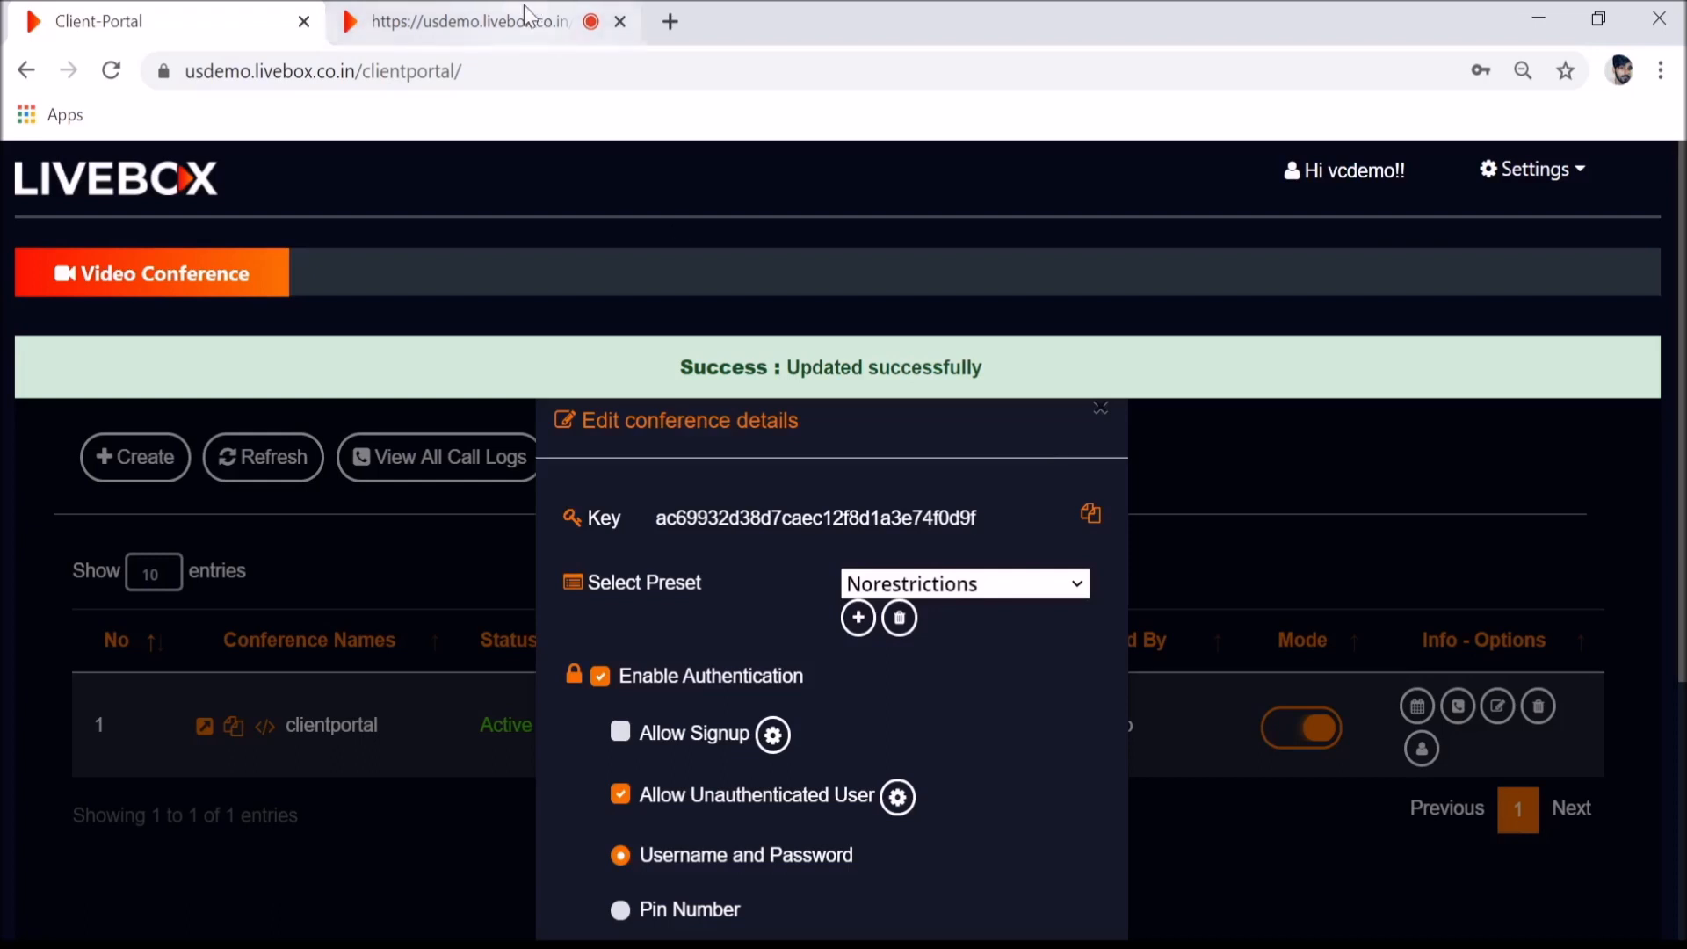
pyautogui.click(524, 7)
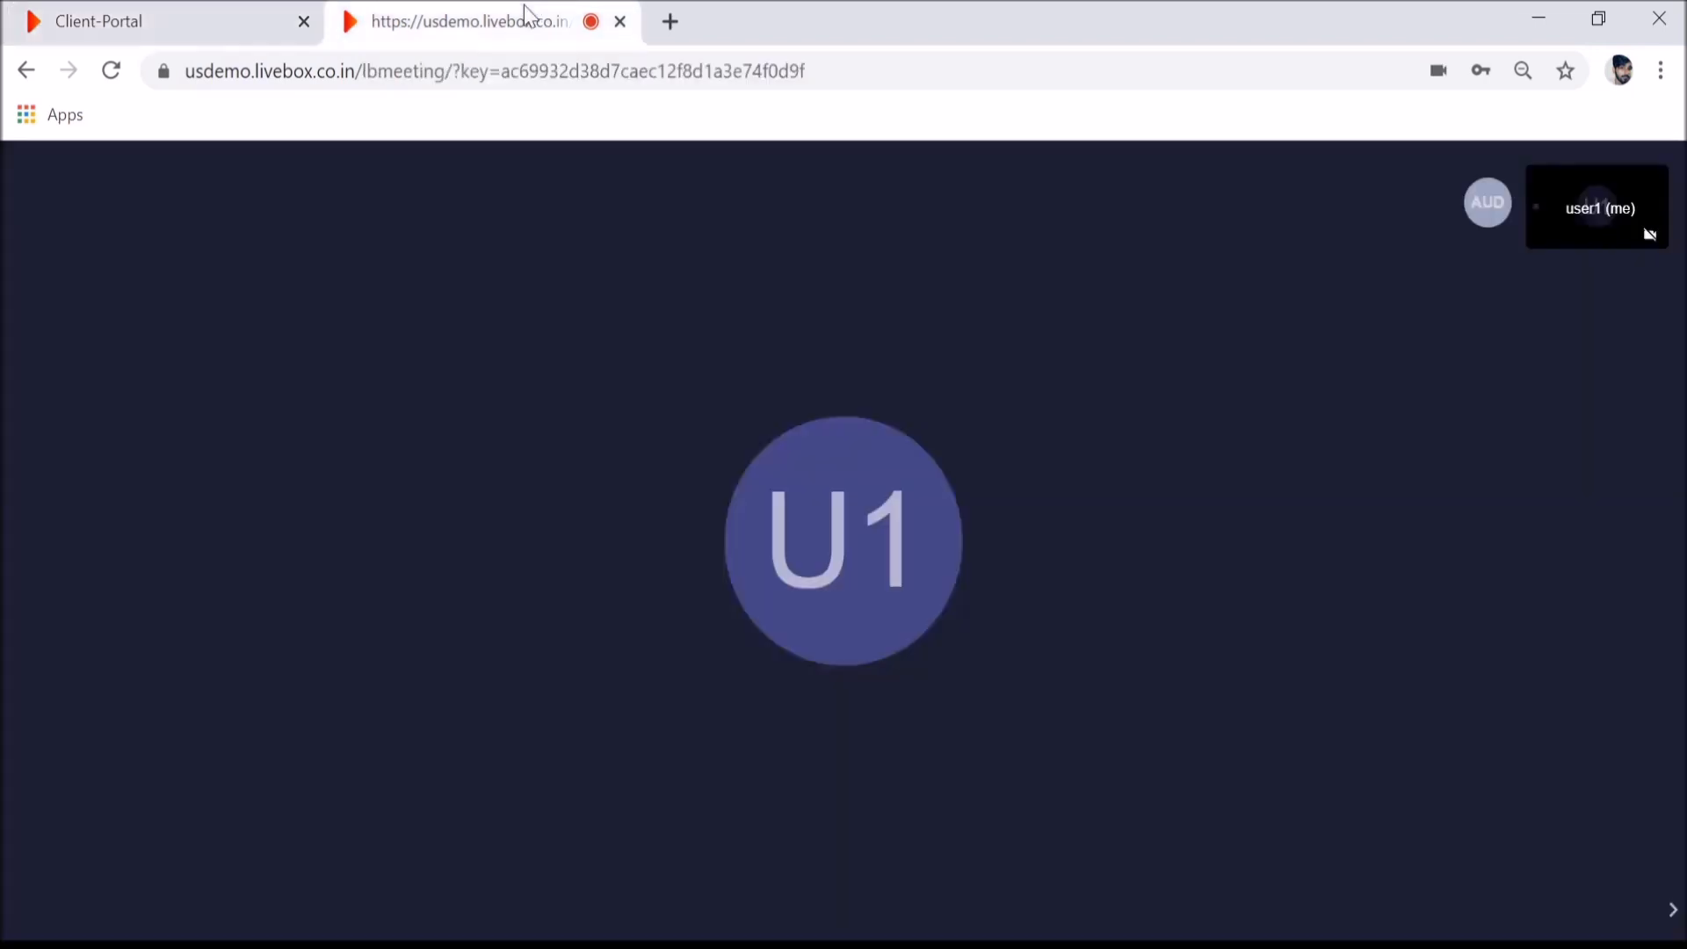
# - Reload the meeting to reach its Login page with Login as Guest, then return to the conference list
pyautogui.click(111, 70)
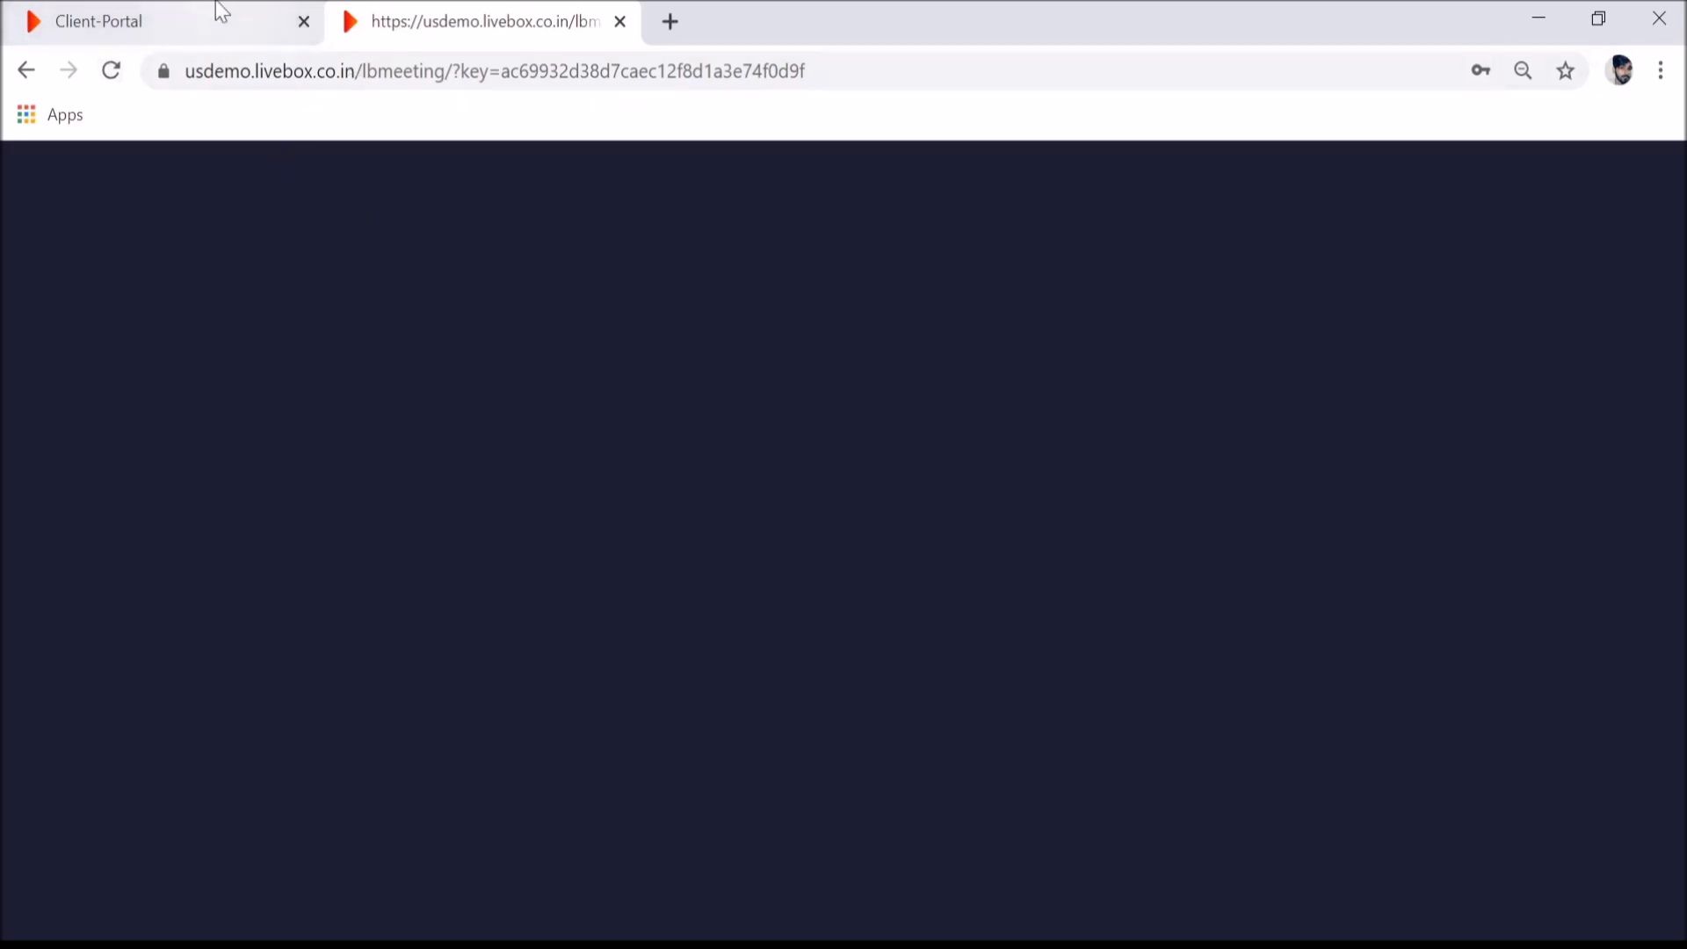
pyautogui.click(757, 945)
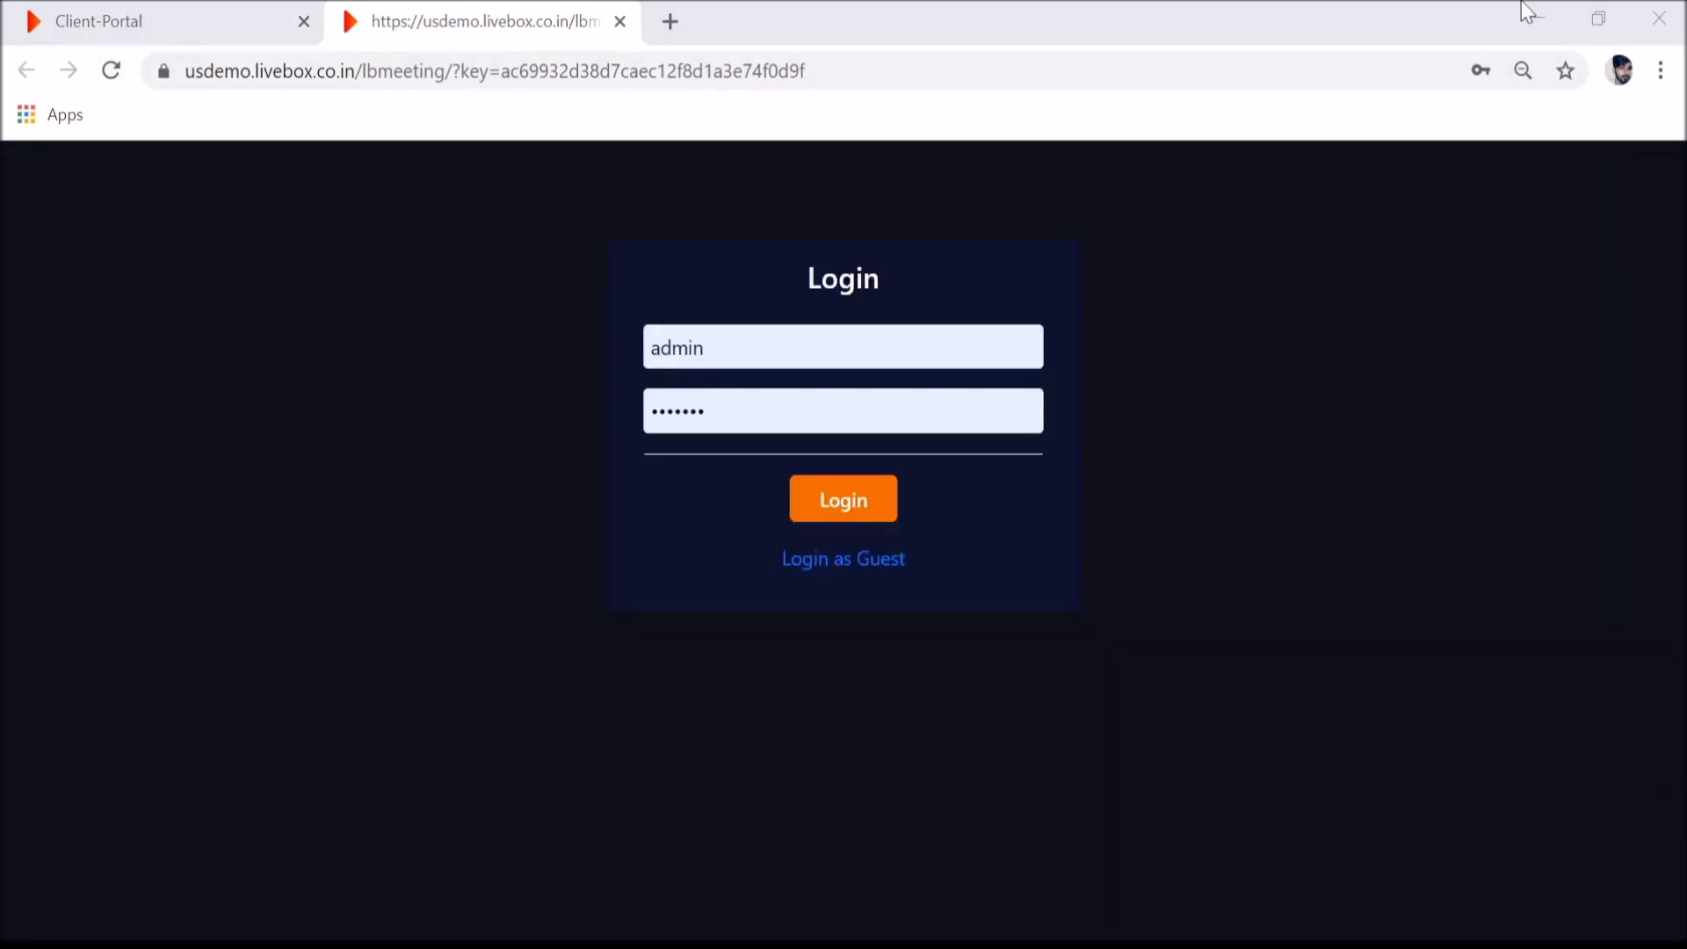
pyautogui.click(1525, 7)
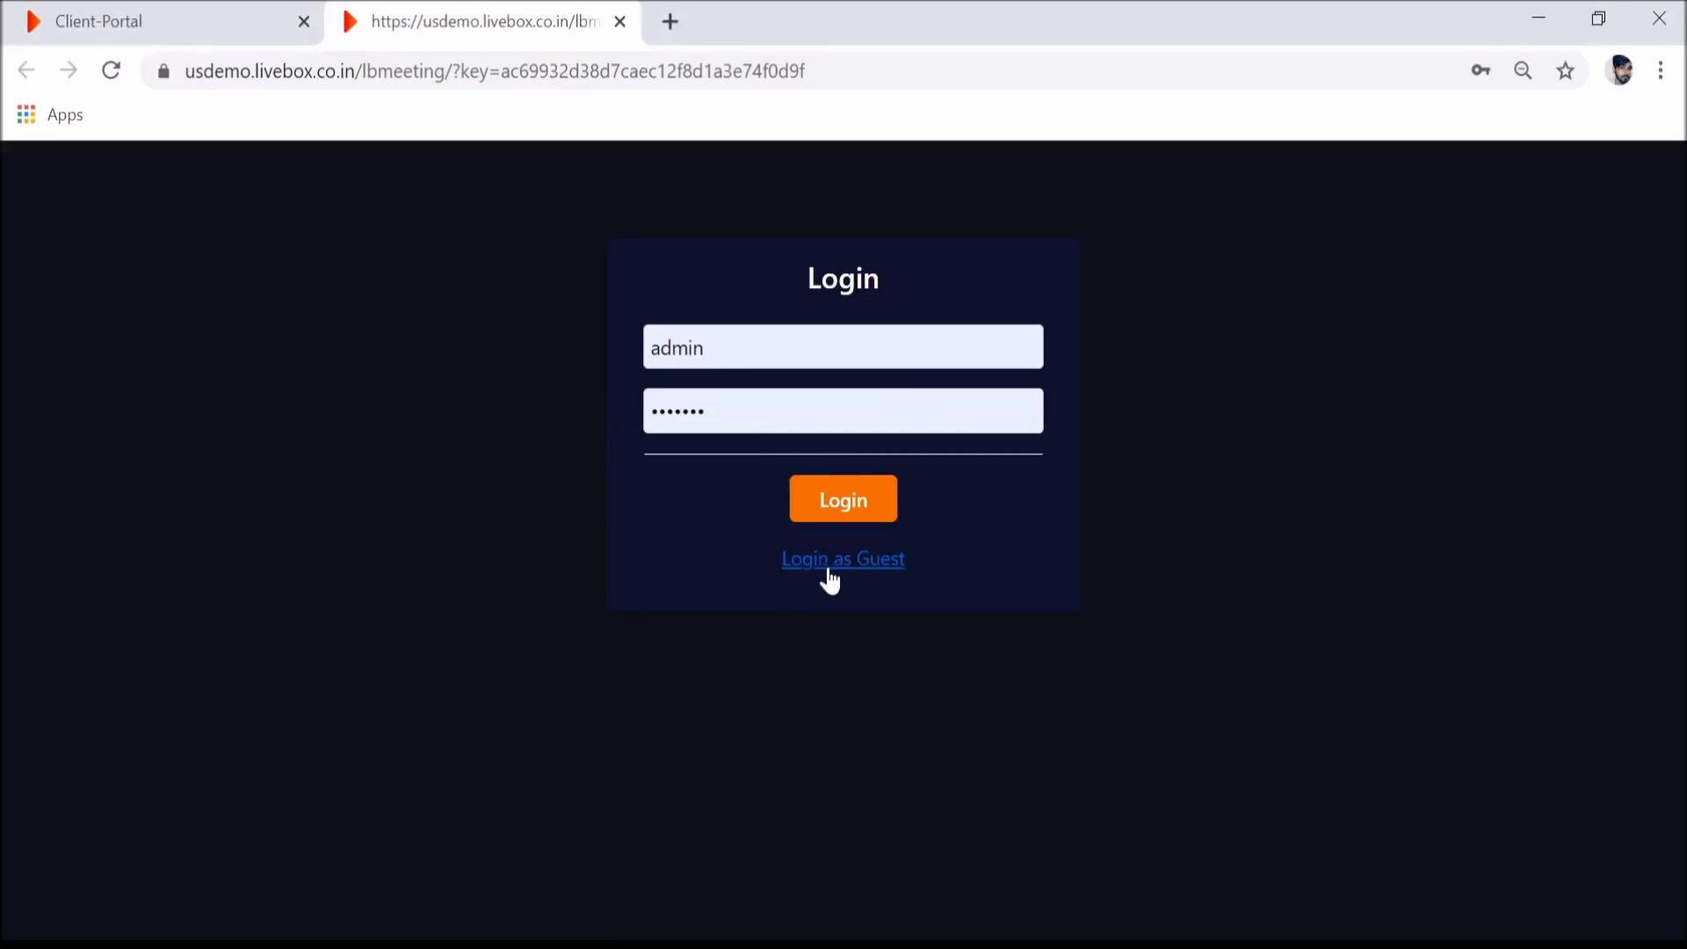
pyautogui.click(140, 19)
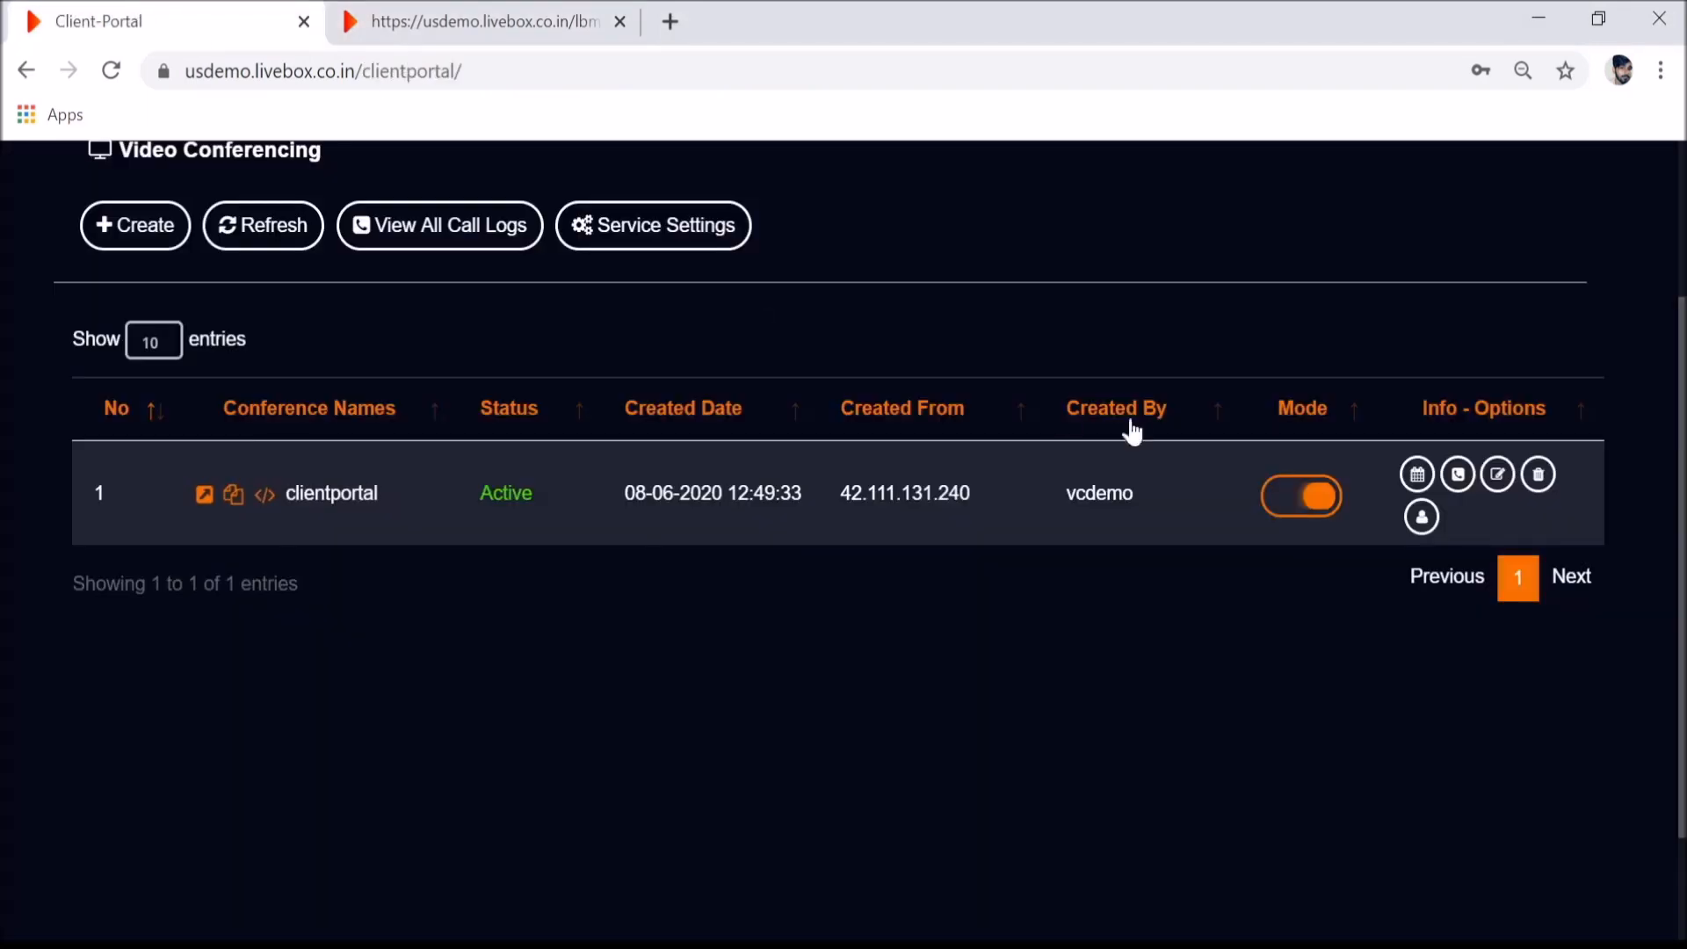
# - Switch clientportal's login to Pin Number and disallow unauthenticated users, then view the meeting login page
pyautogui.click(1497, 474)
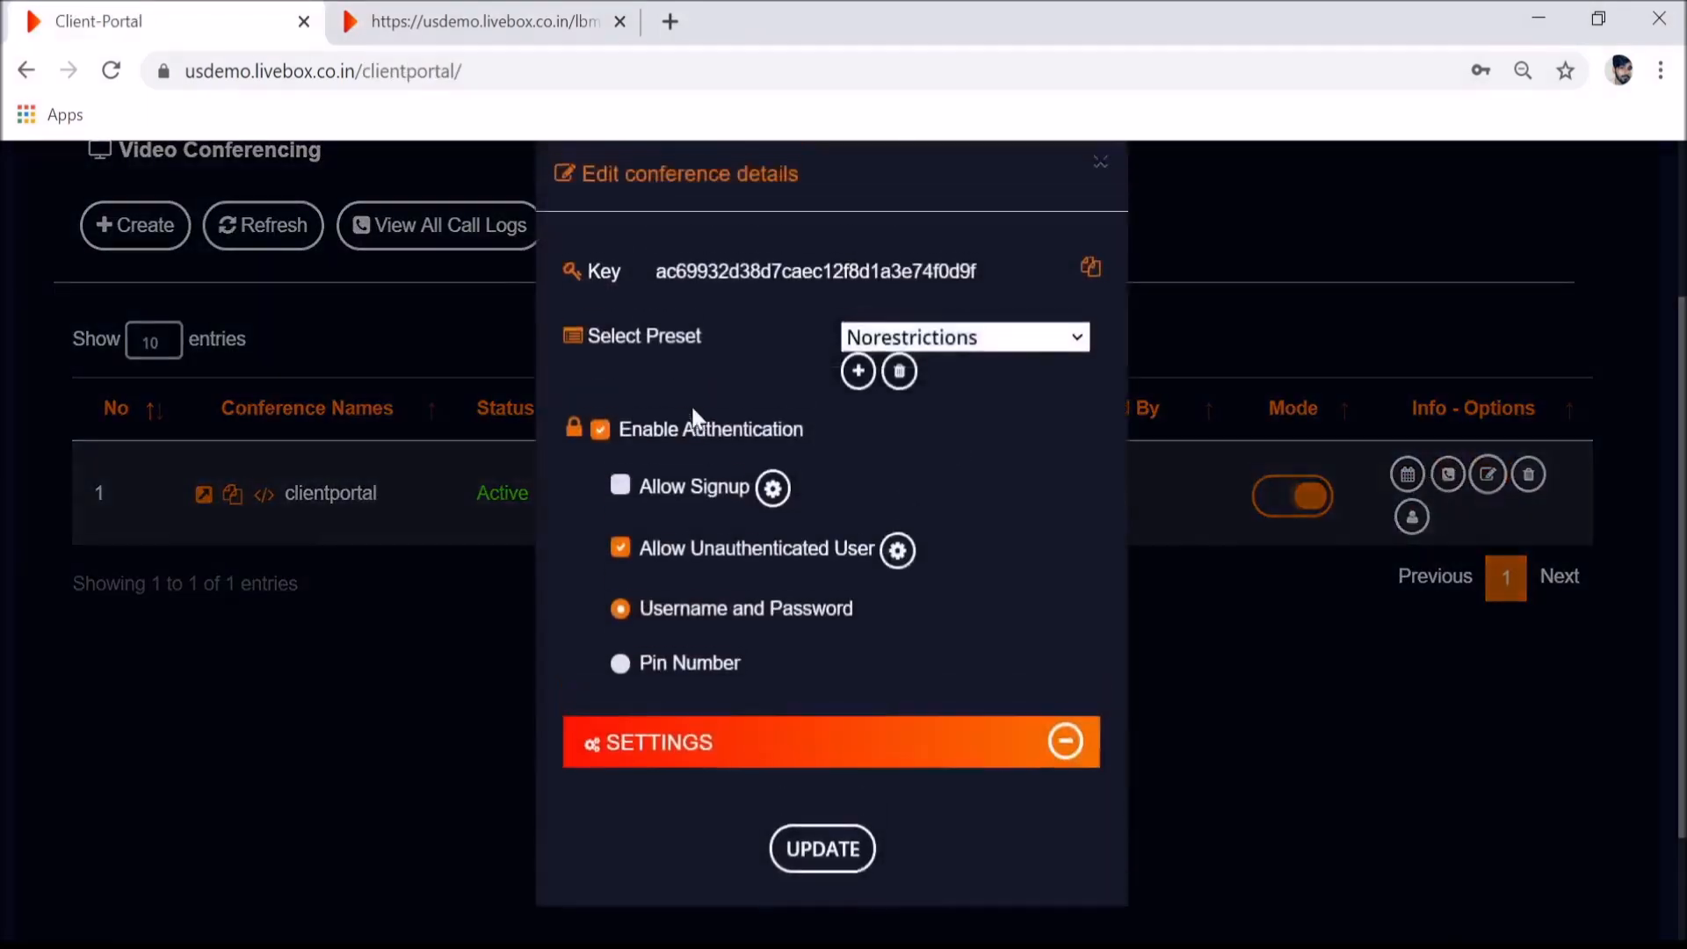
pyautogui.click(479, 20)
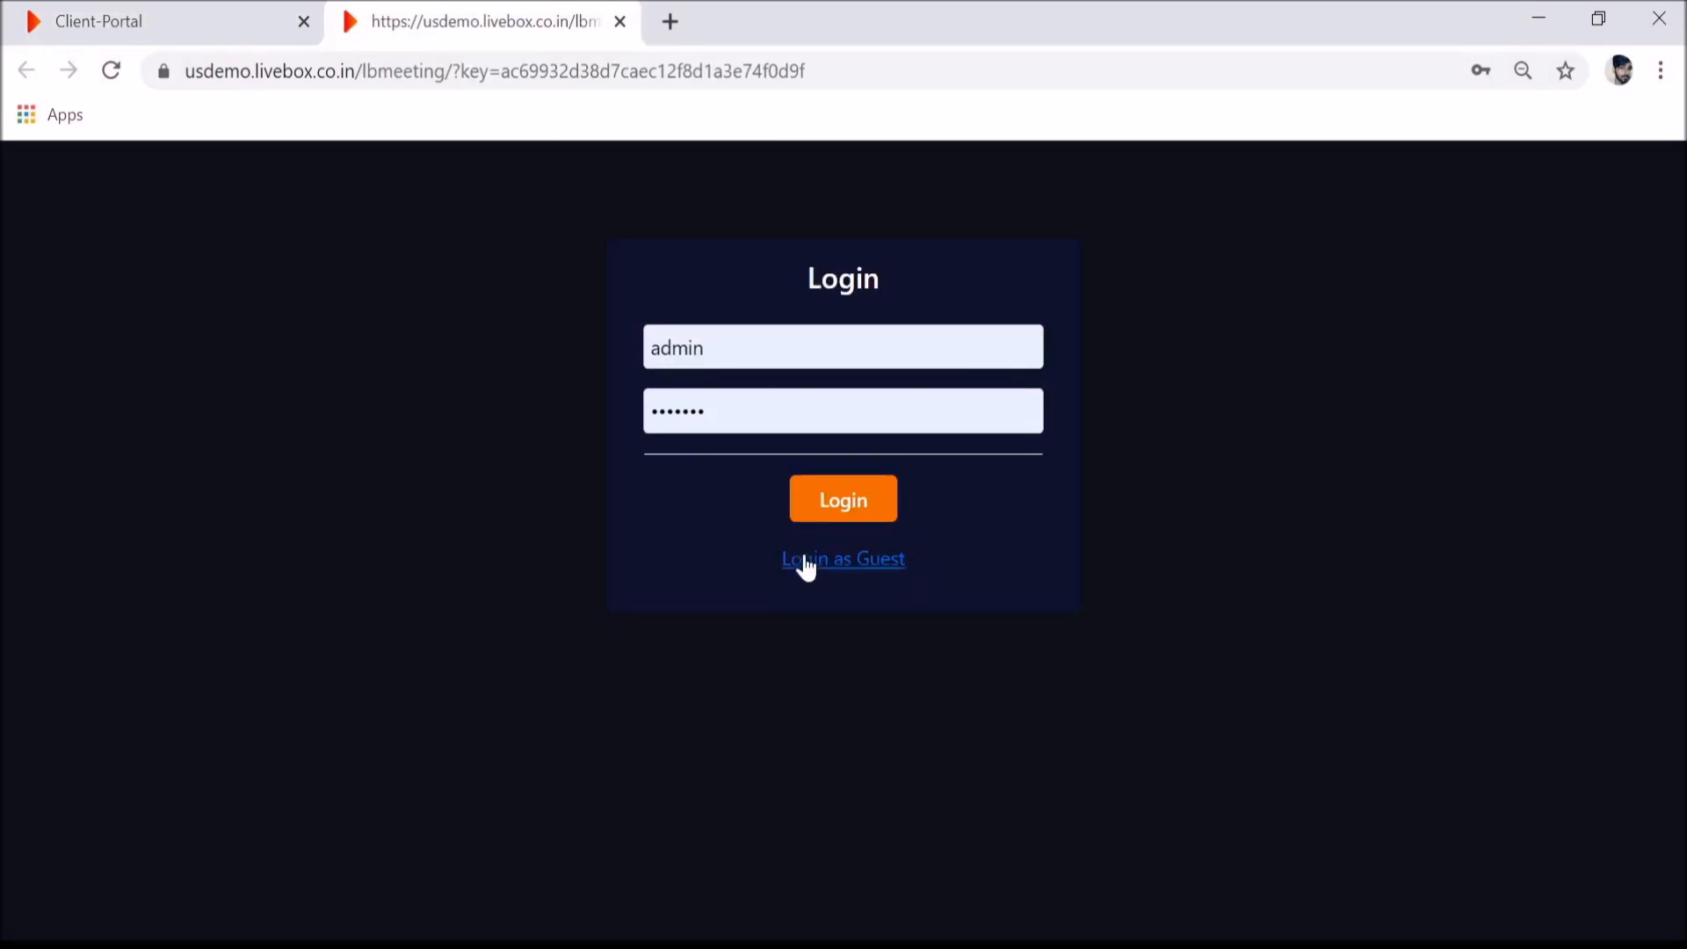
pyautogui.click(195, 11)
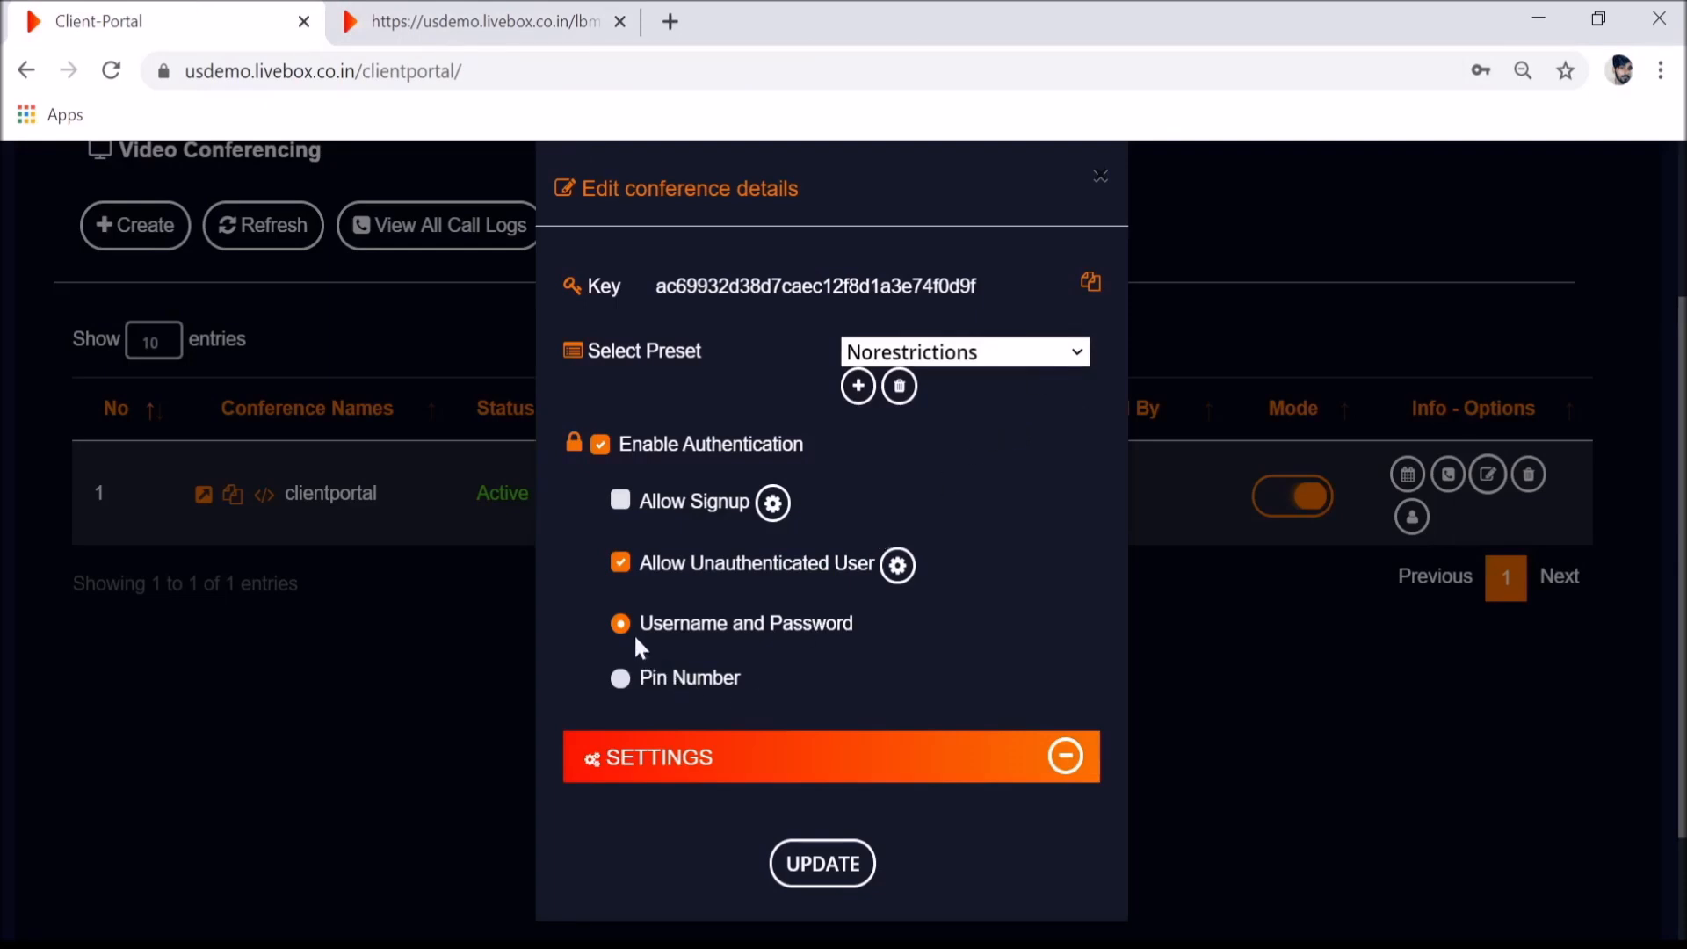
pyautogui.click(622, 681)
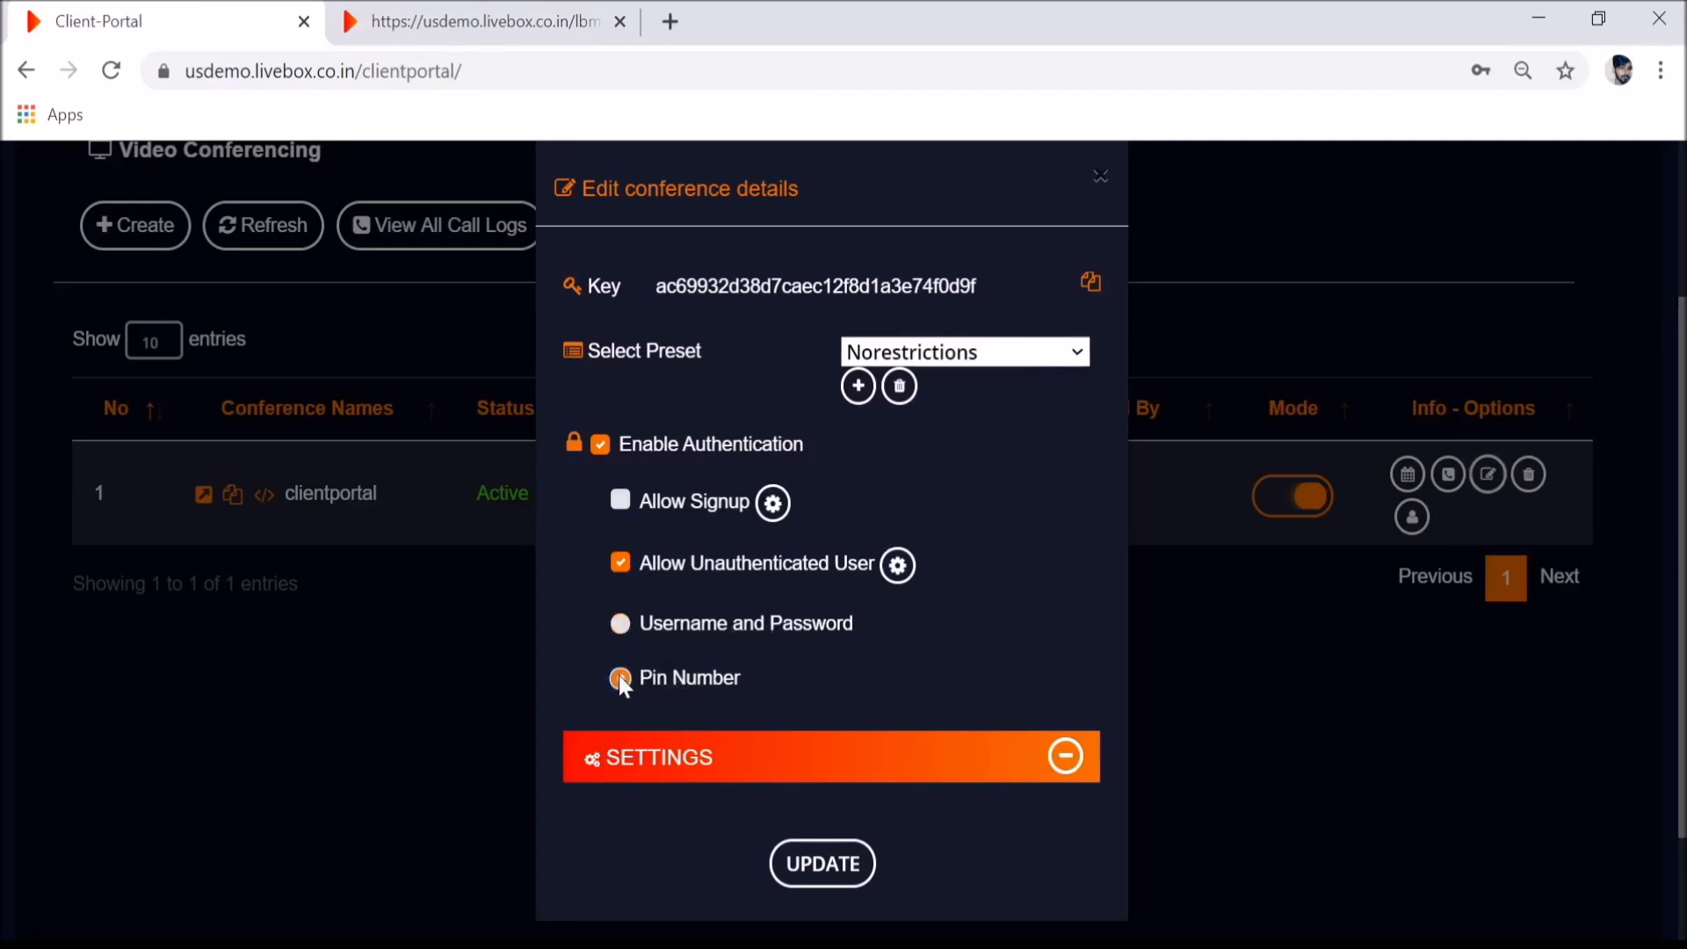
pyautogui.click(619, 564)
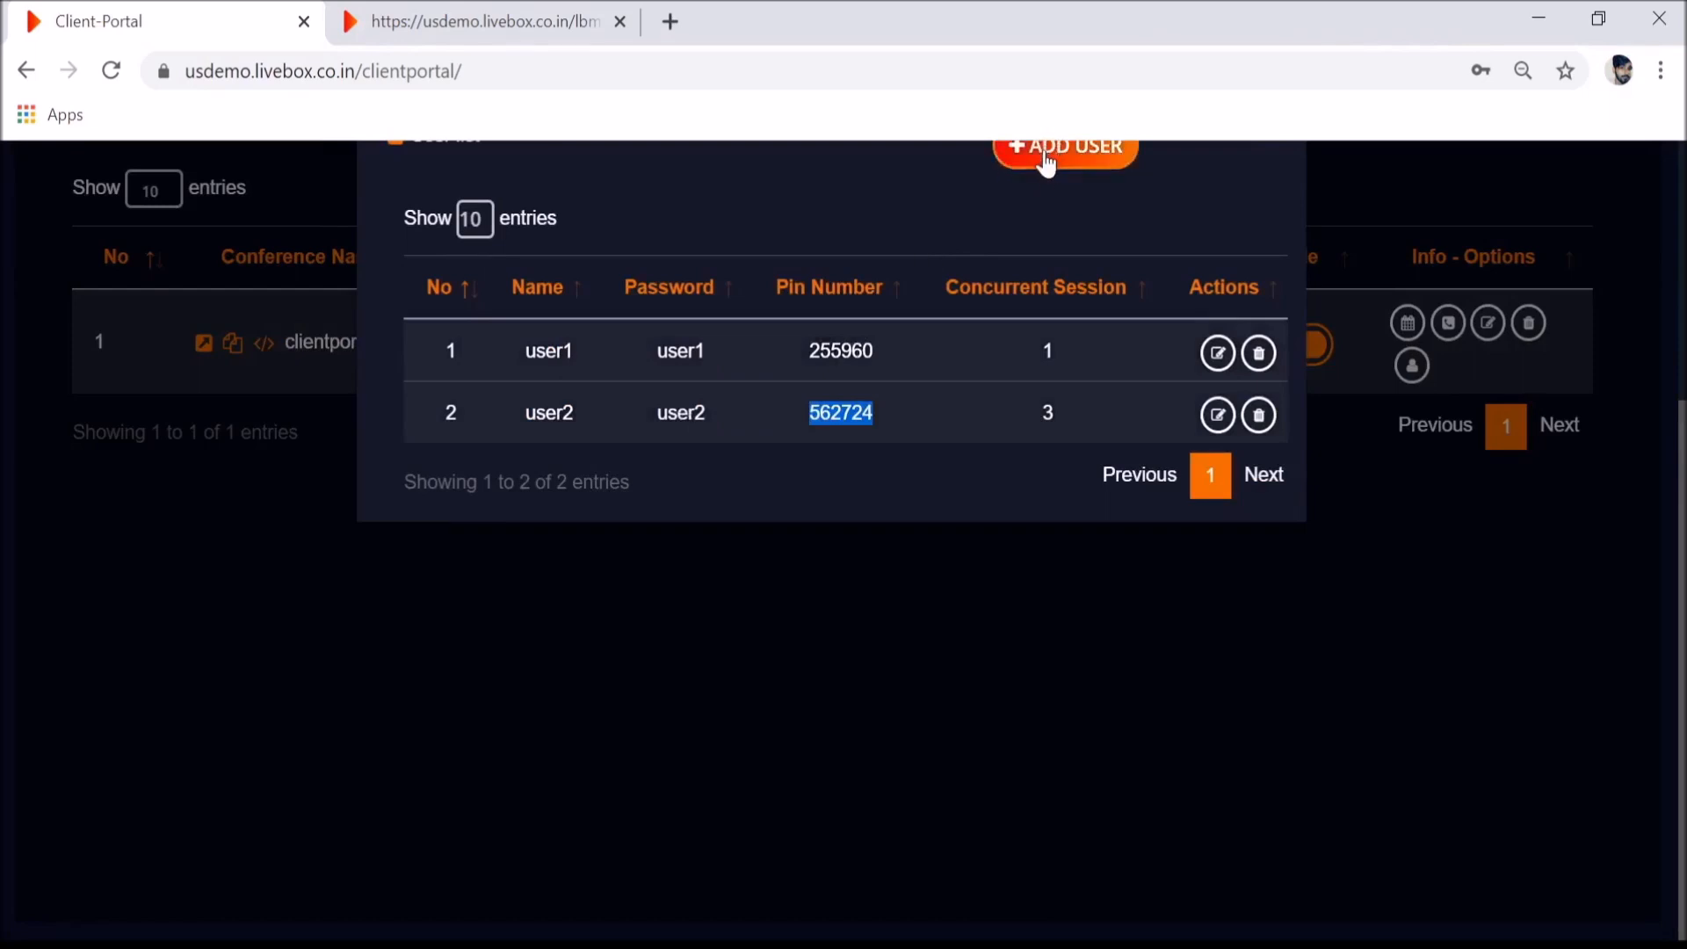
pyautogui.click(370, 11)
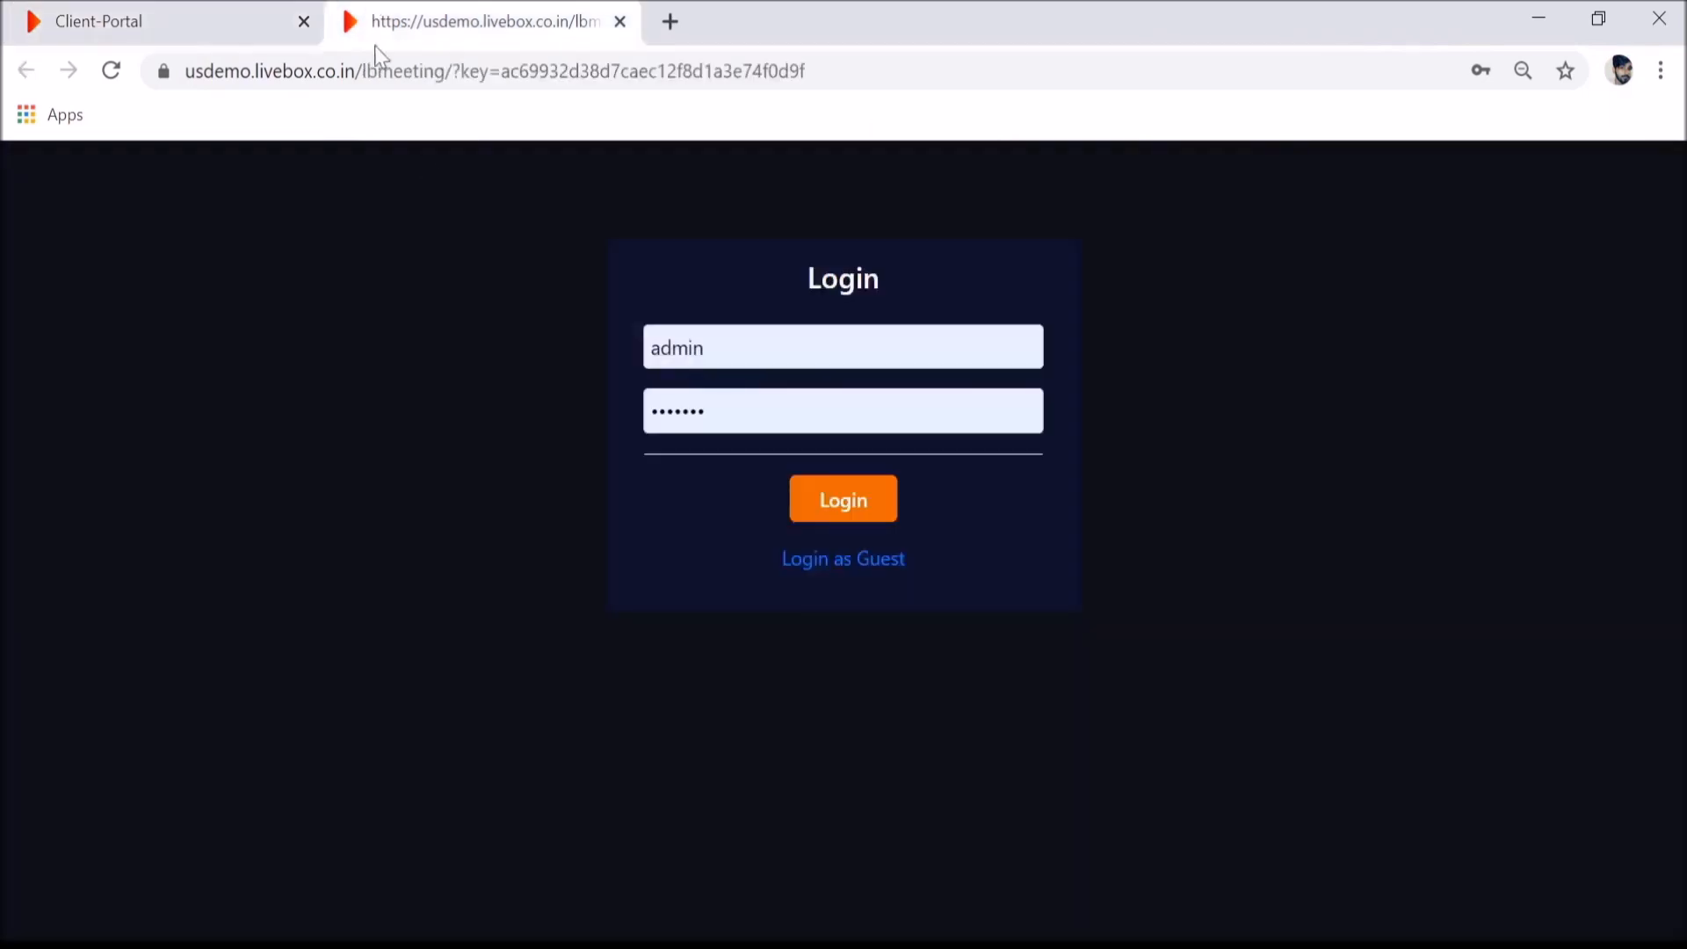
# - Reload the meeting login page, then close the meeting tab with Ctrl+W
pyautogui.click(117, 79)
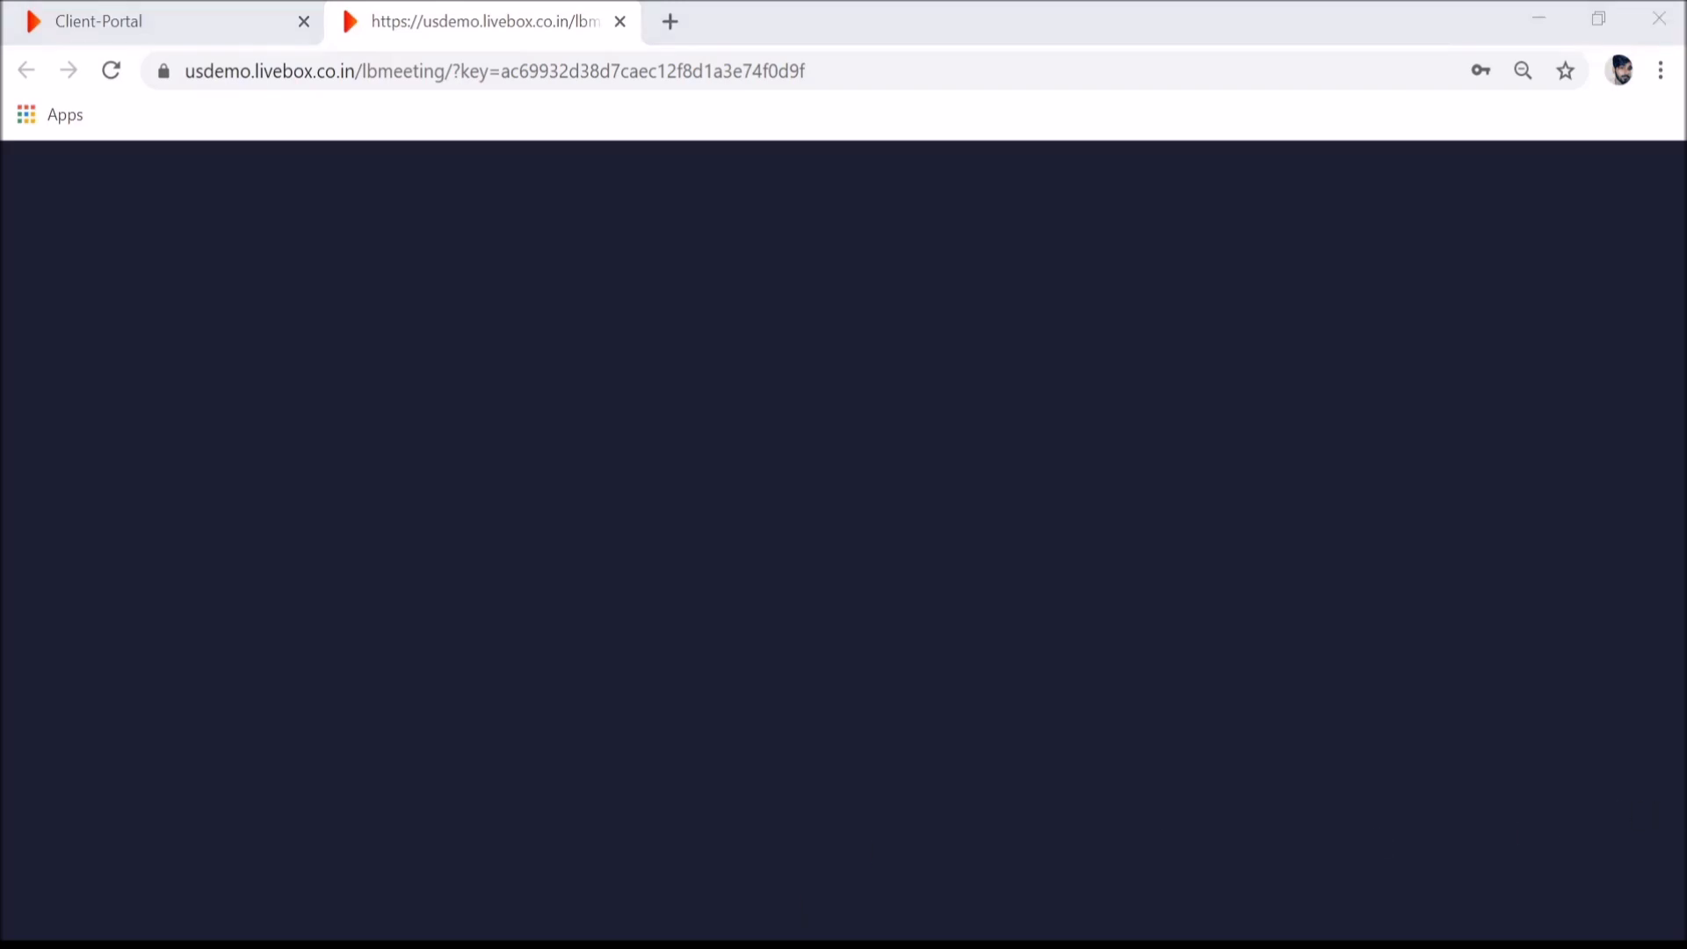
pyautogui.hotkey('ctrl', 'w')
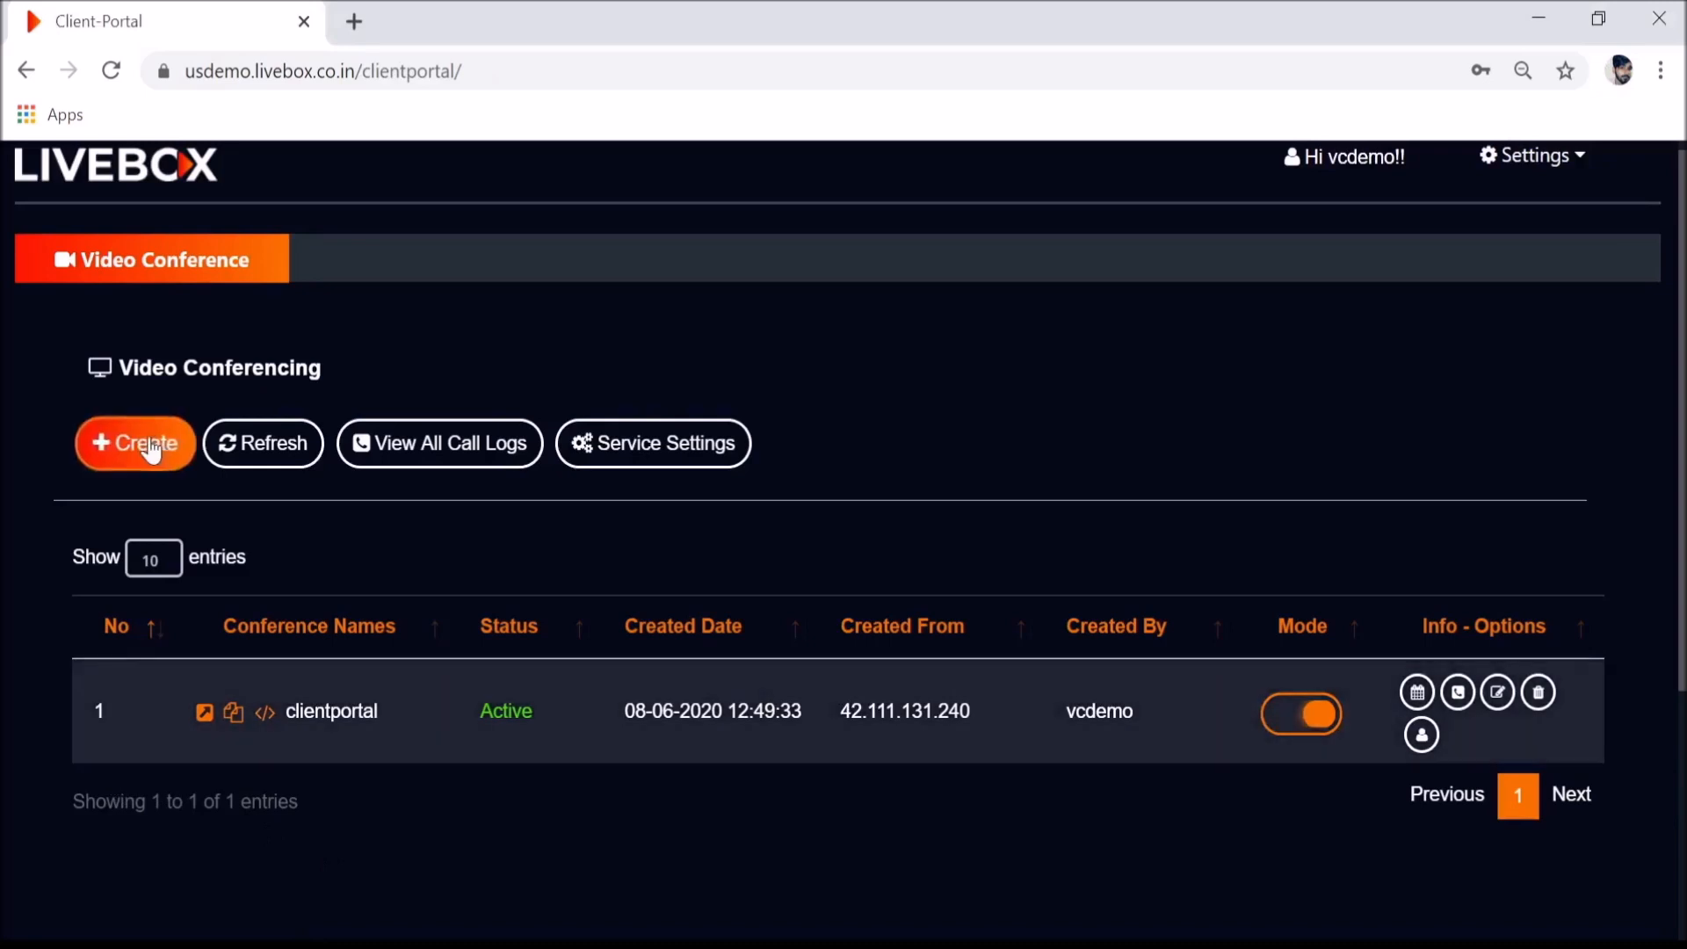
pyautogui.click(146, 445)
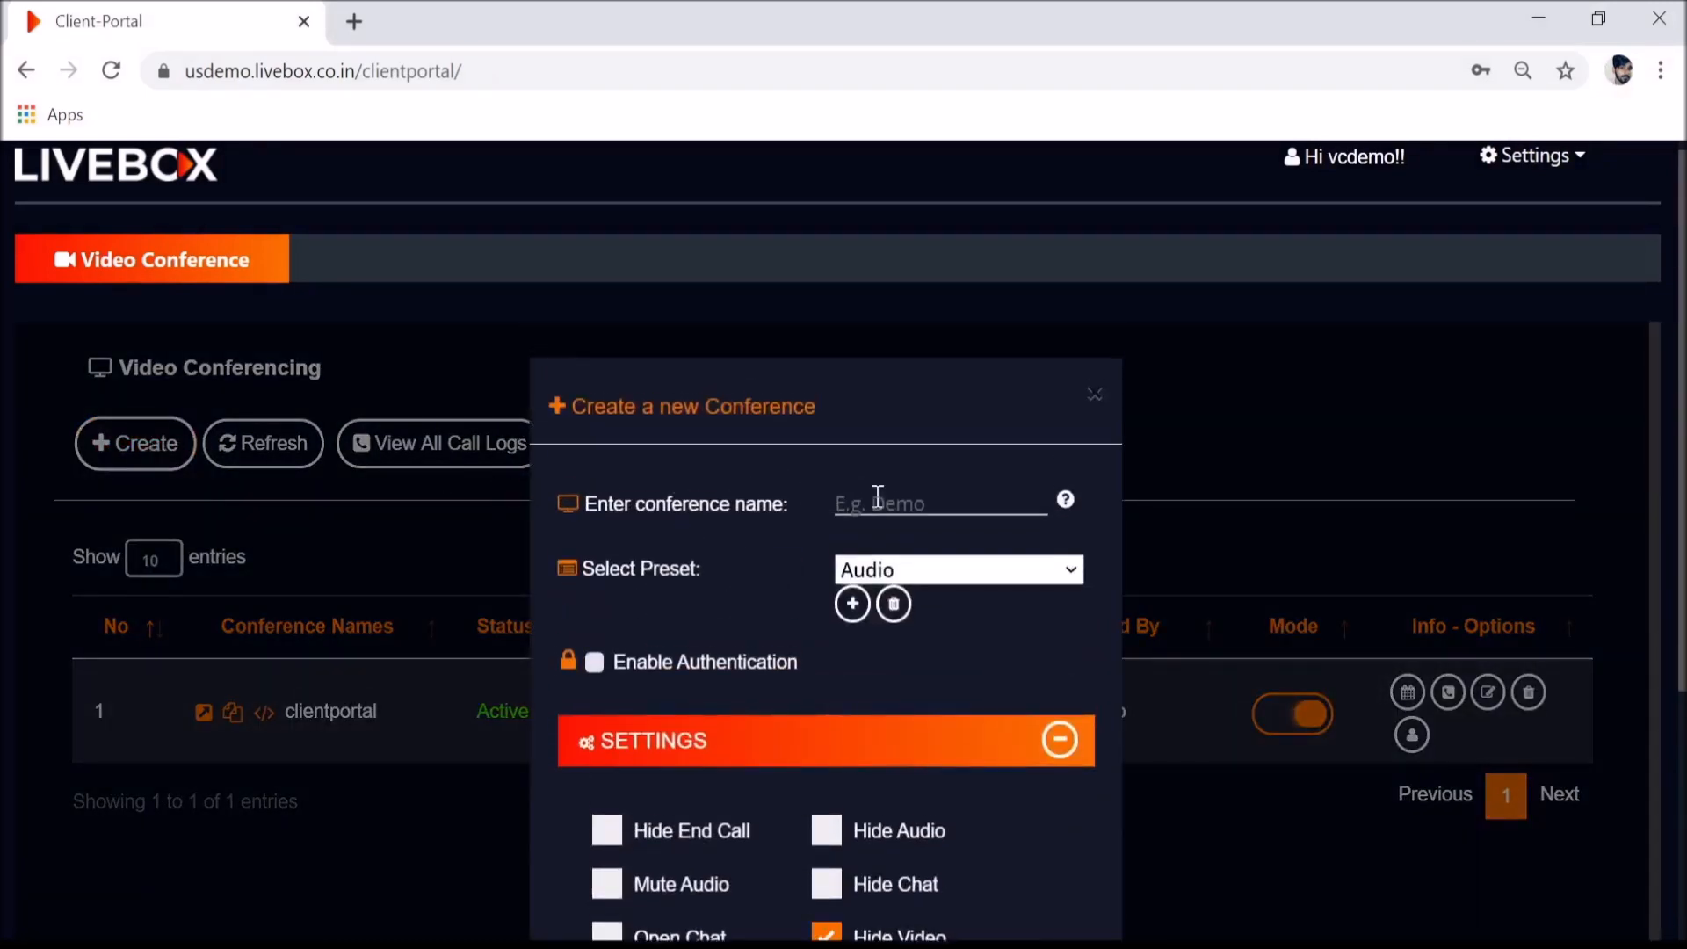
pyautogui.scroll(-5, 940, 610)
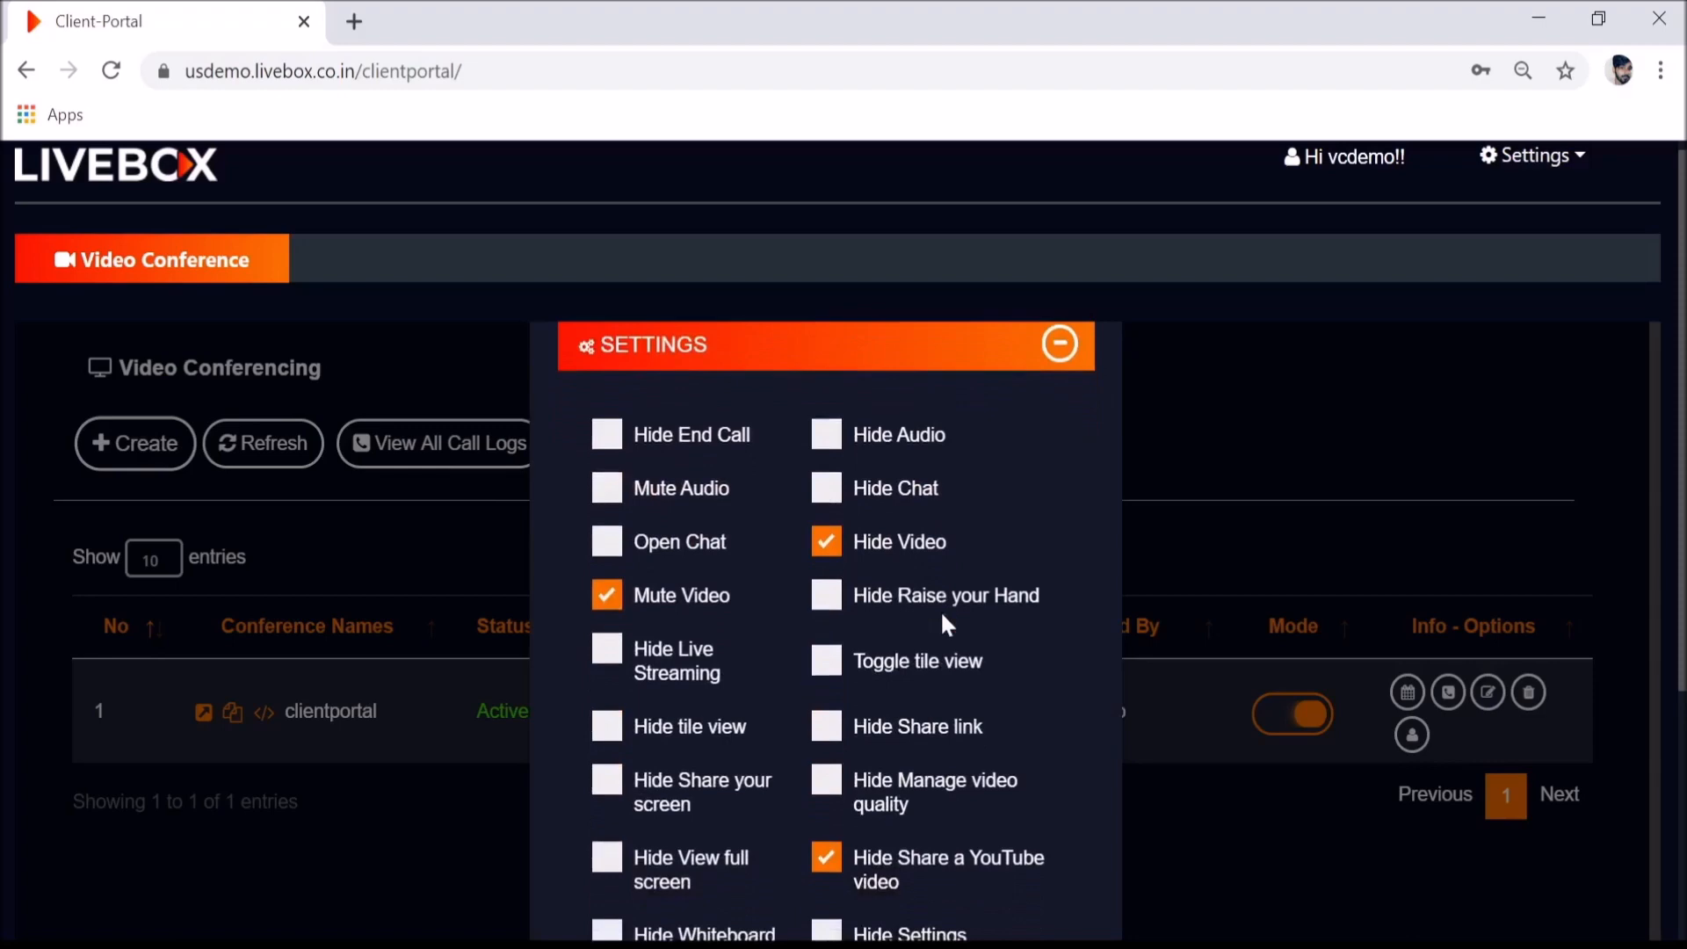
pyautogui.scroll(5, 941, 610)
pyautogui.click(1094, 403)
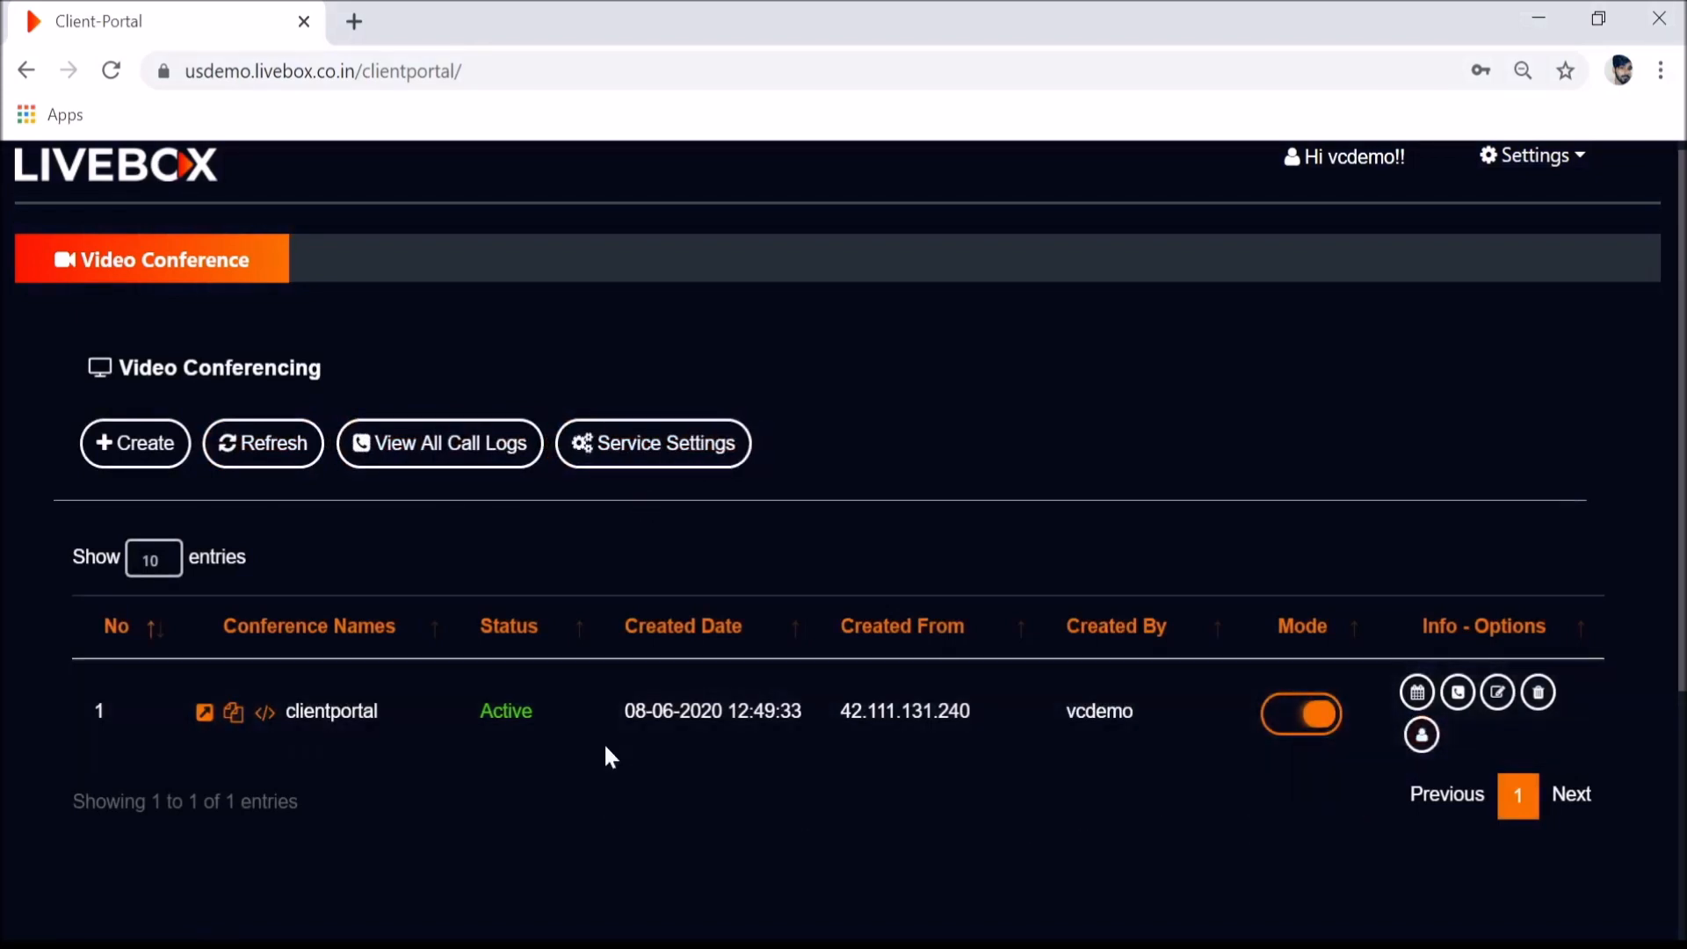
pyautogui.scroll(1, 1072, 380)
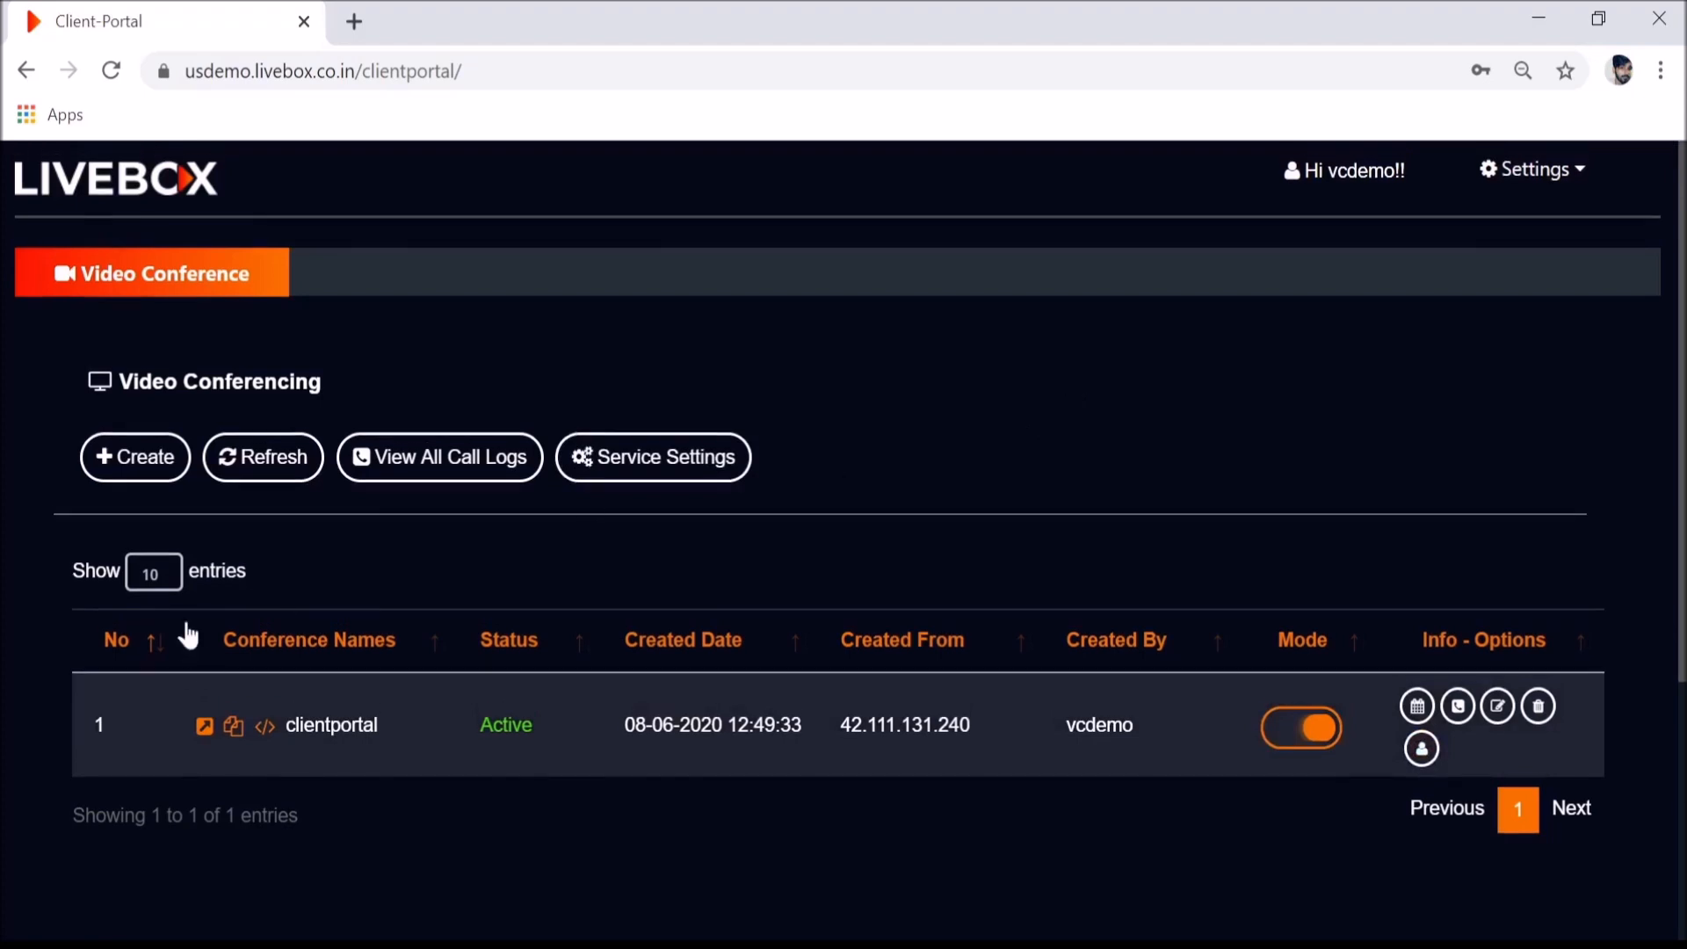